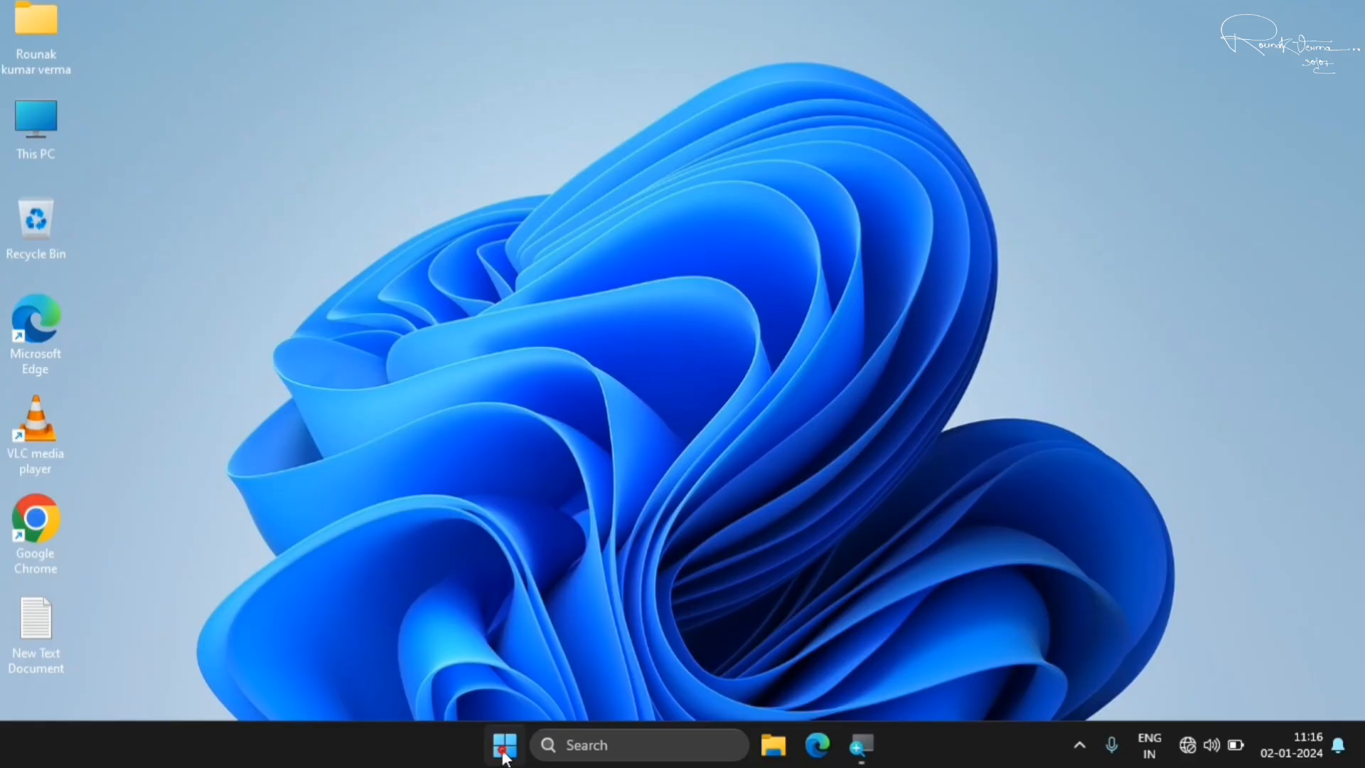
Search the system for the Services app and run it as administrator
{"action": "left_click", "coordinate": [505, 746]}
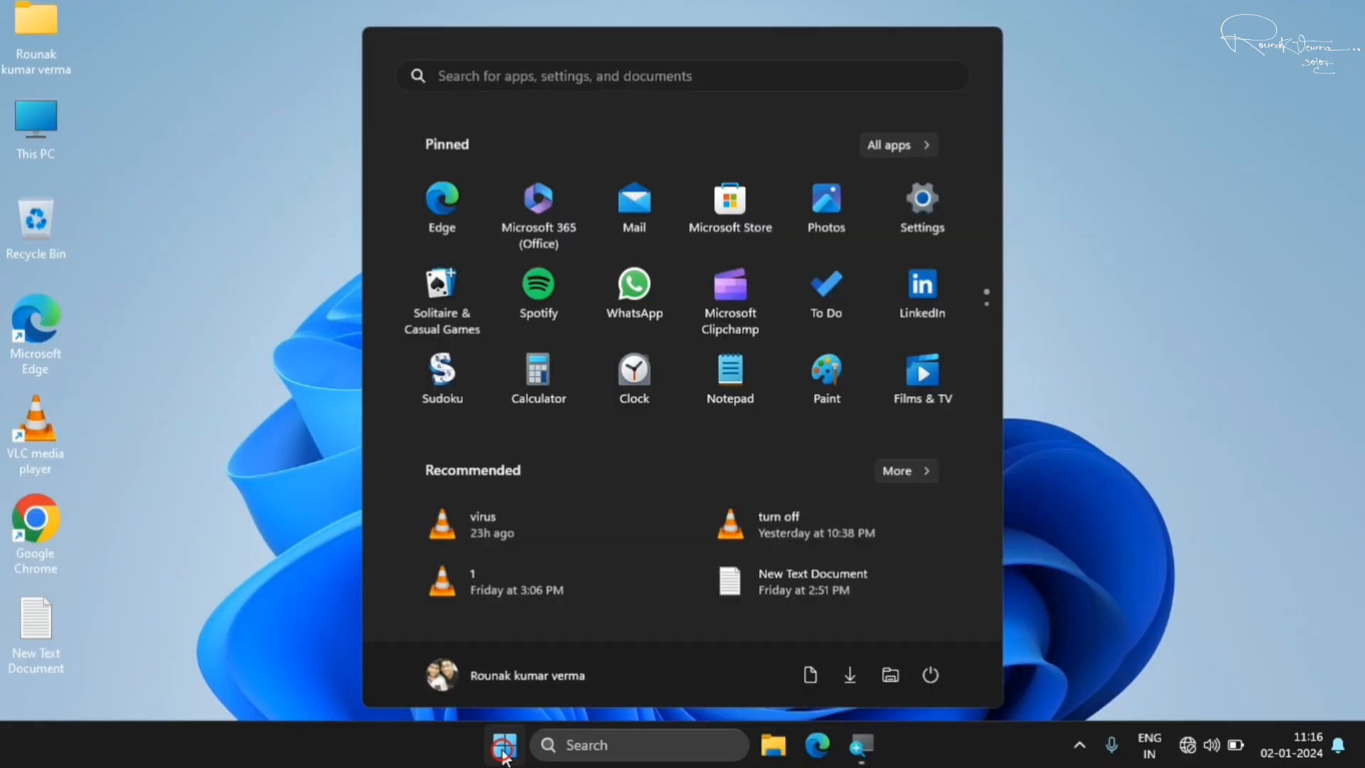
{"action": "left_click", "coordinate": [655, 89]}
{"action": "type", "text": "serv"}
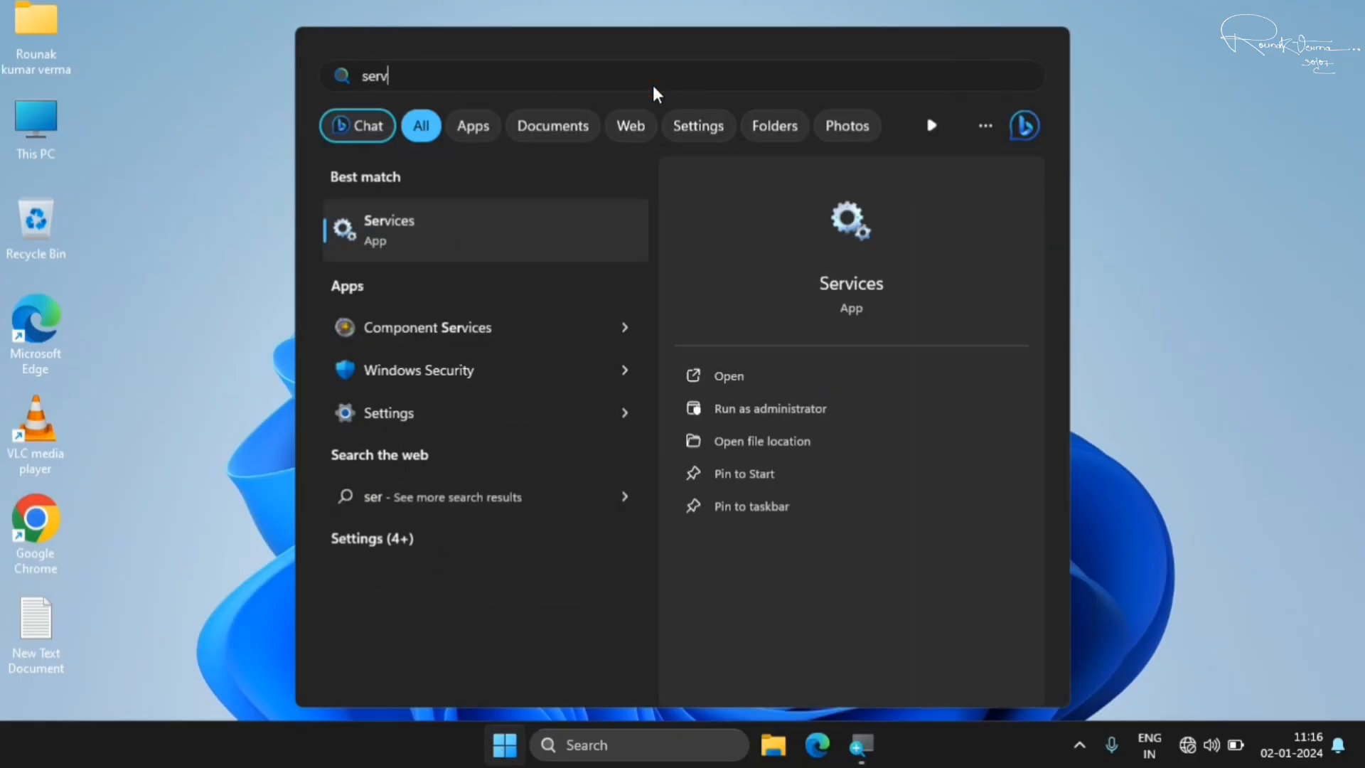
{"action": "type", "text": "ic"}
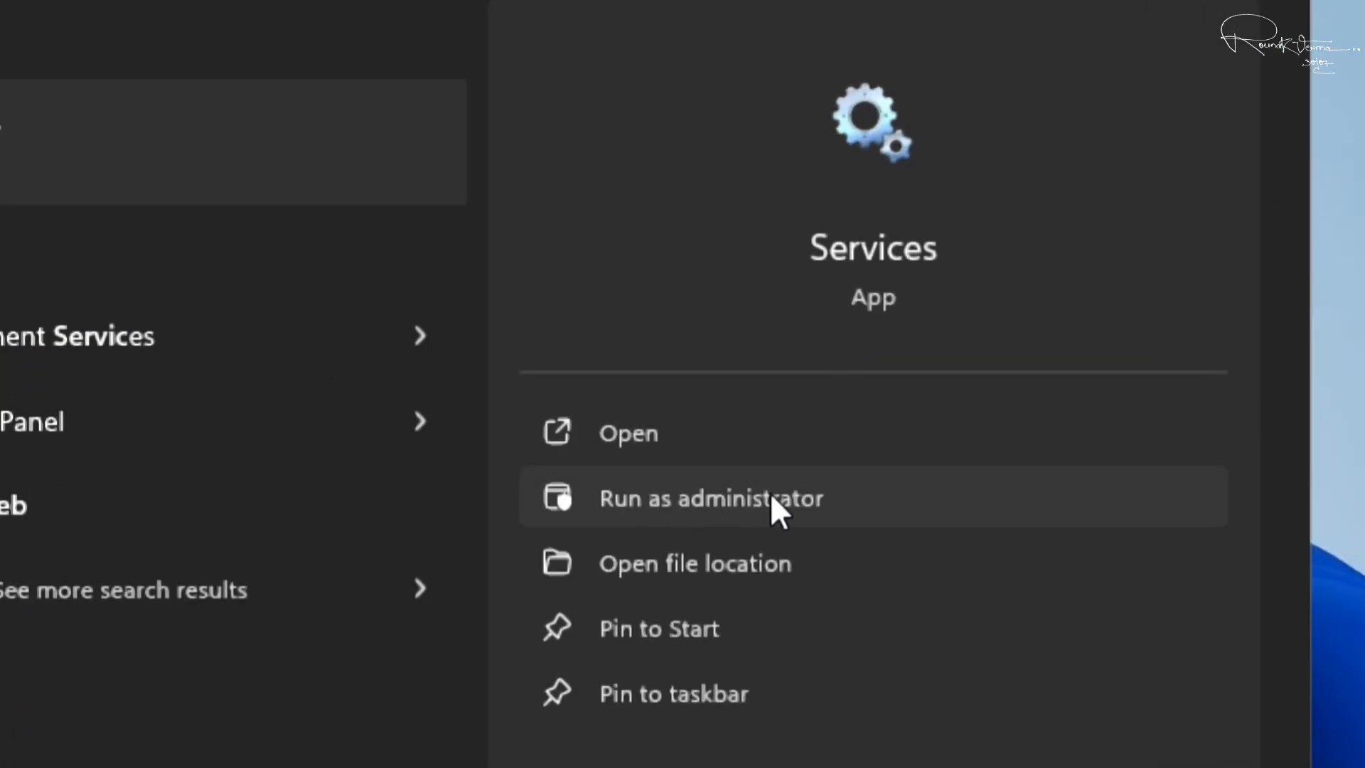
{"action": "left_click", "coordinate": [742, 499]}
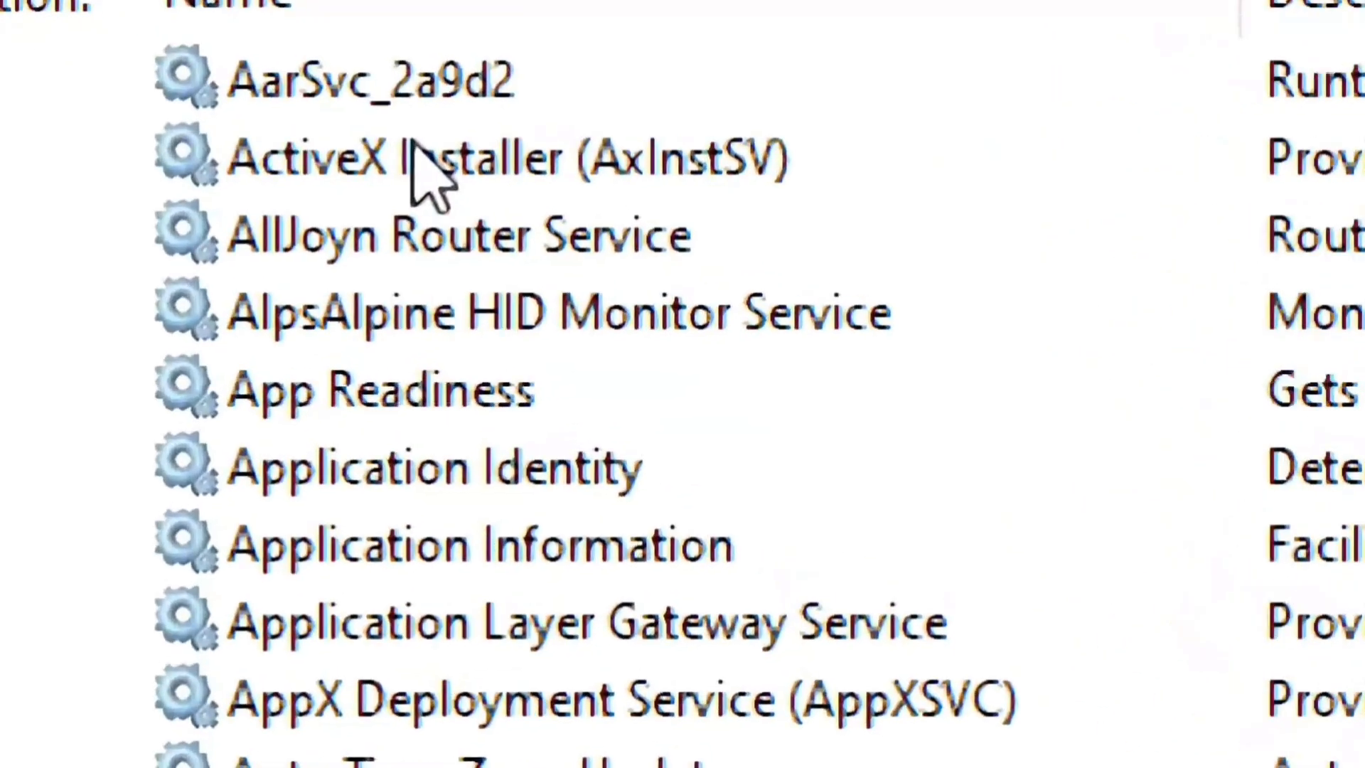
Set the ActiveX Installer (AxInstSV) service's startup type to Disabled, stop the service and apply the changes
{"action": "left_click", "coordinate": [490, 148]}
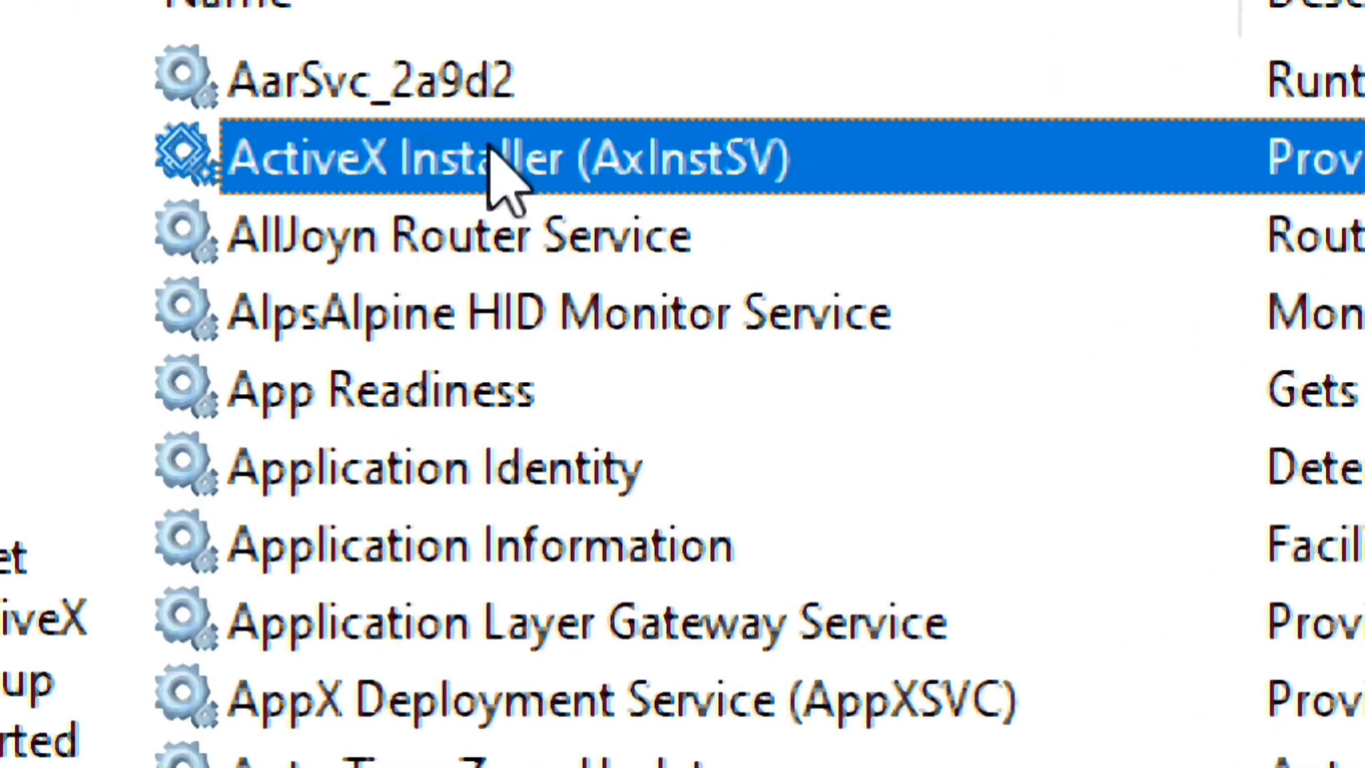
{"action": "right_click", "coordinate": [586, 152]}
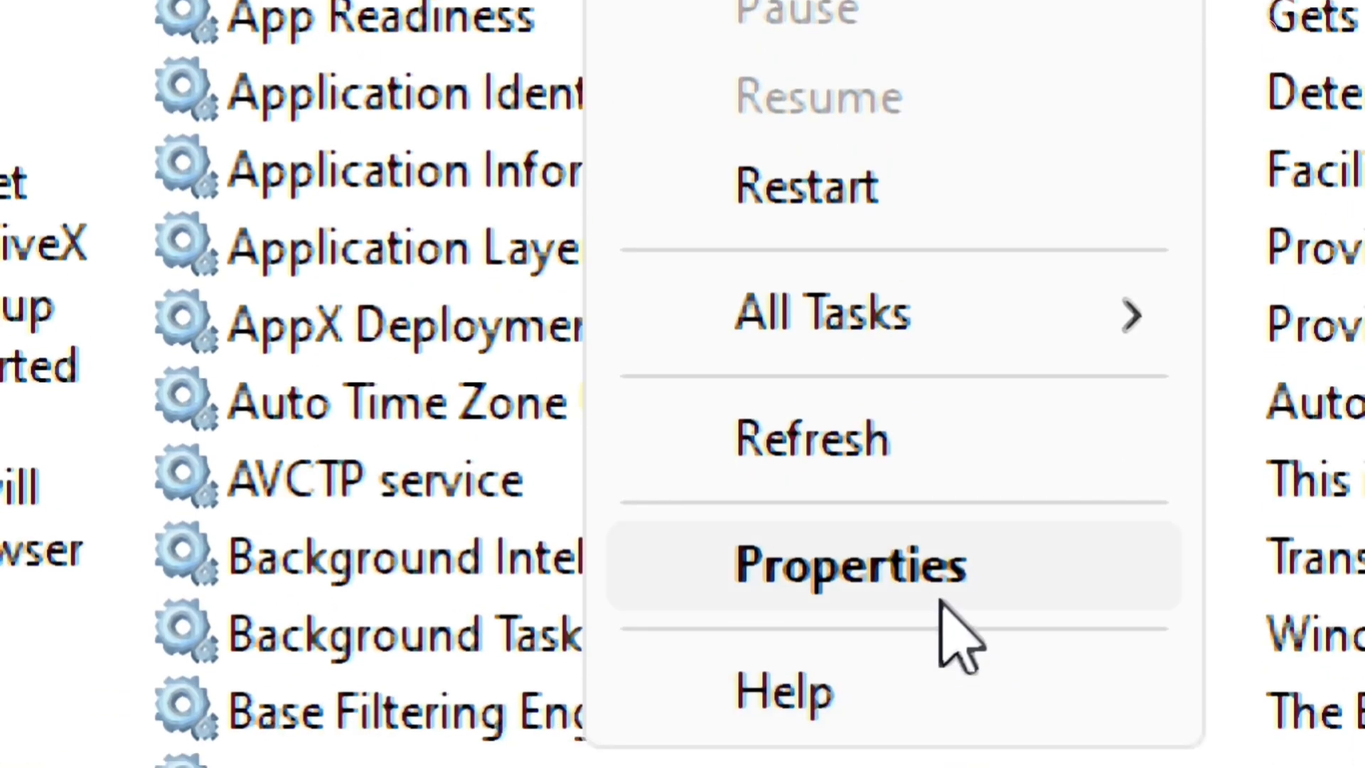
{"action": "left_click", "coordinate": [941, 586]}
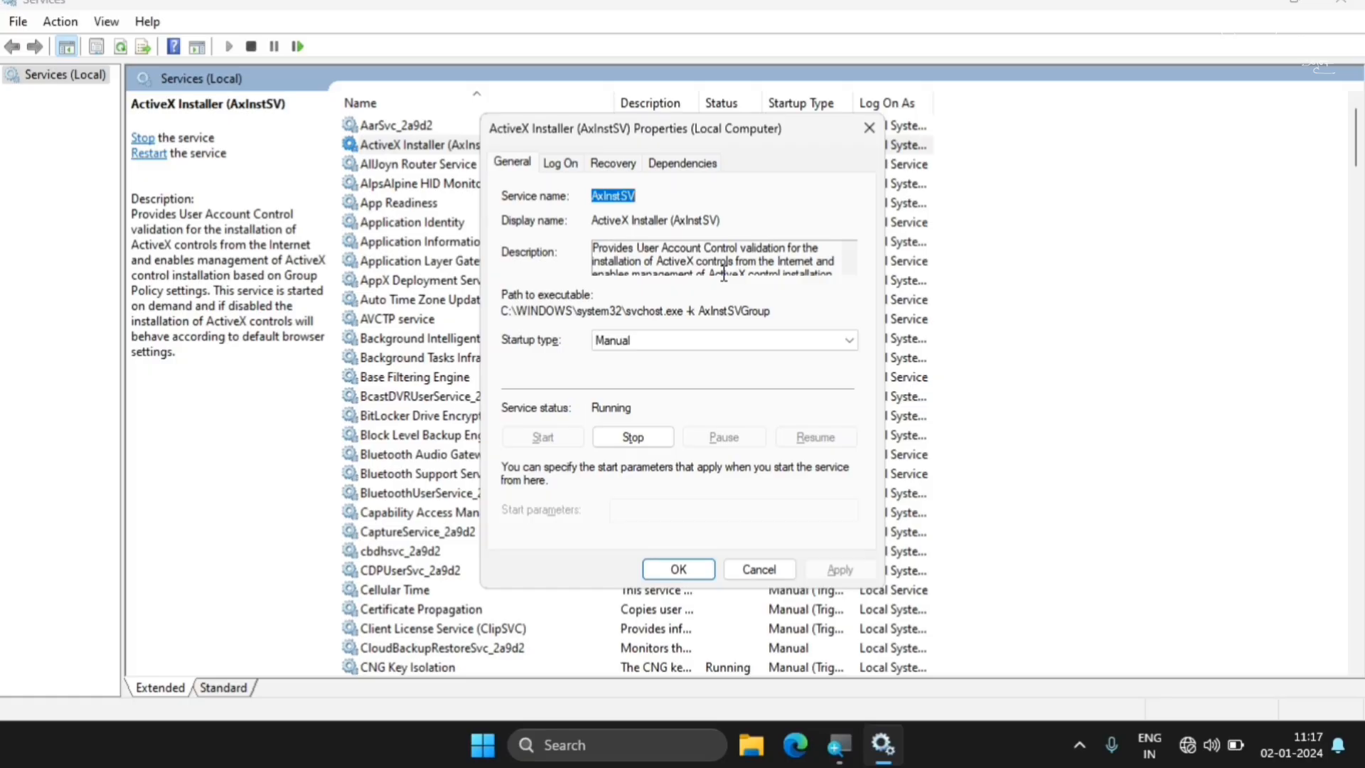
{"action": "left_click", "coordinate": [696, 331]}
{"action": "left_click", "coordinate": [643, 399]}
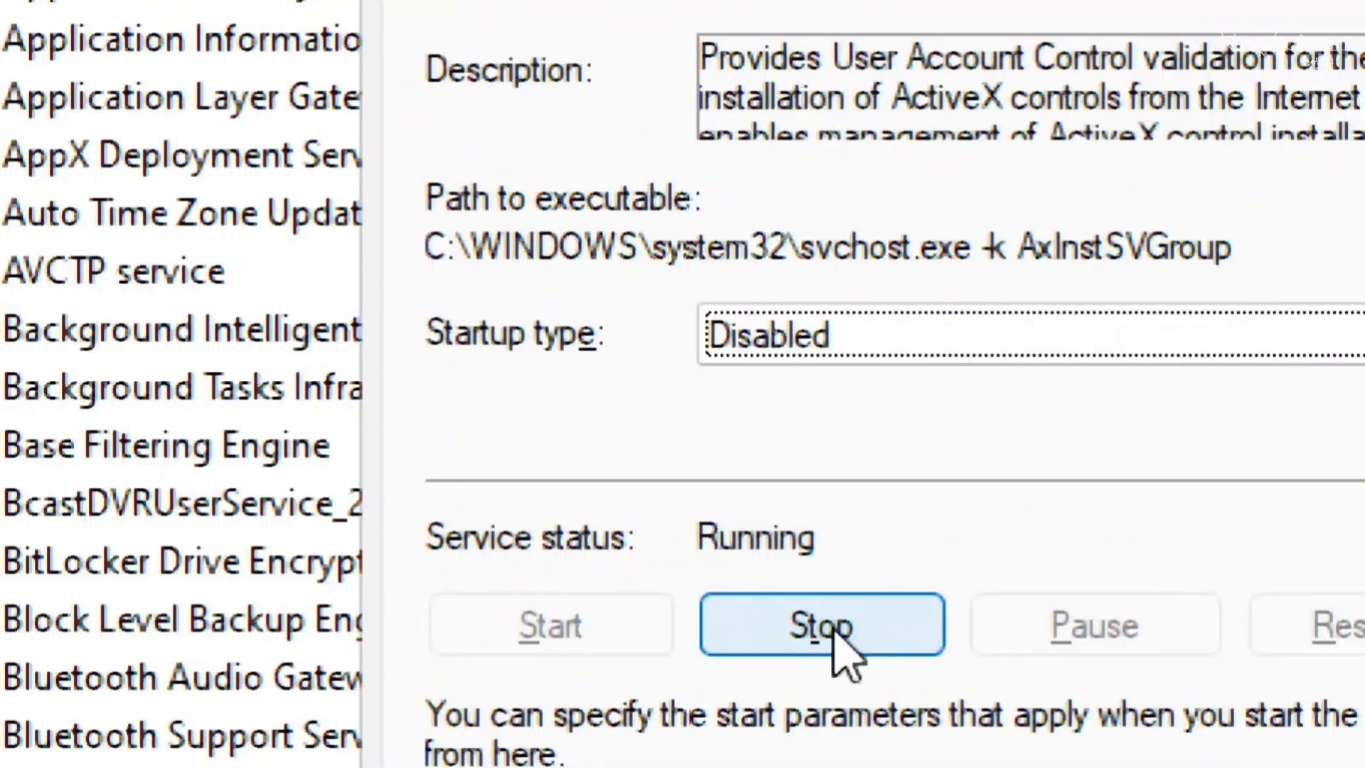
{"action": "left_click", "coordinate": [700, 498]}
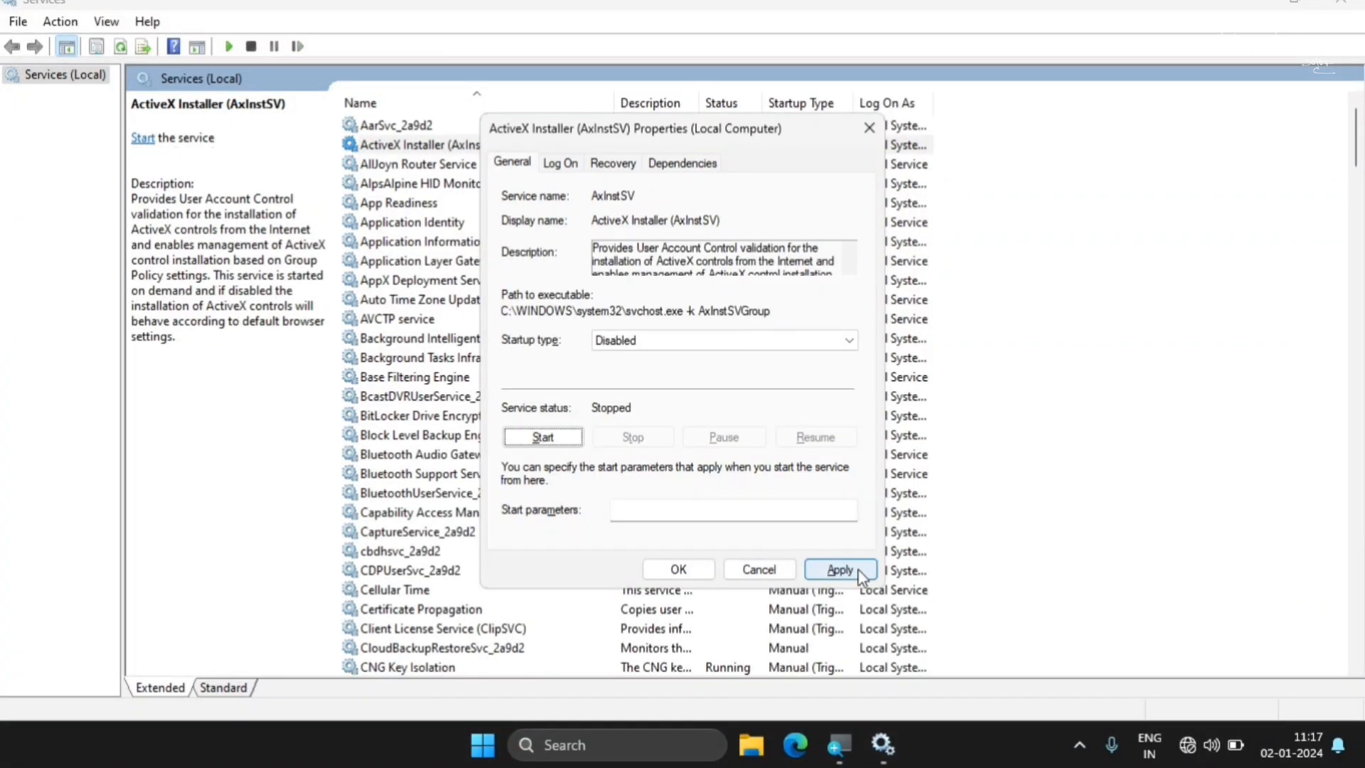
{"action": "left_click", "coordinate": [857, 569]}
{"action": "left_click", "coordinate": [710, 566]}
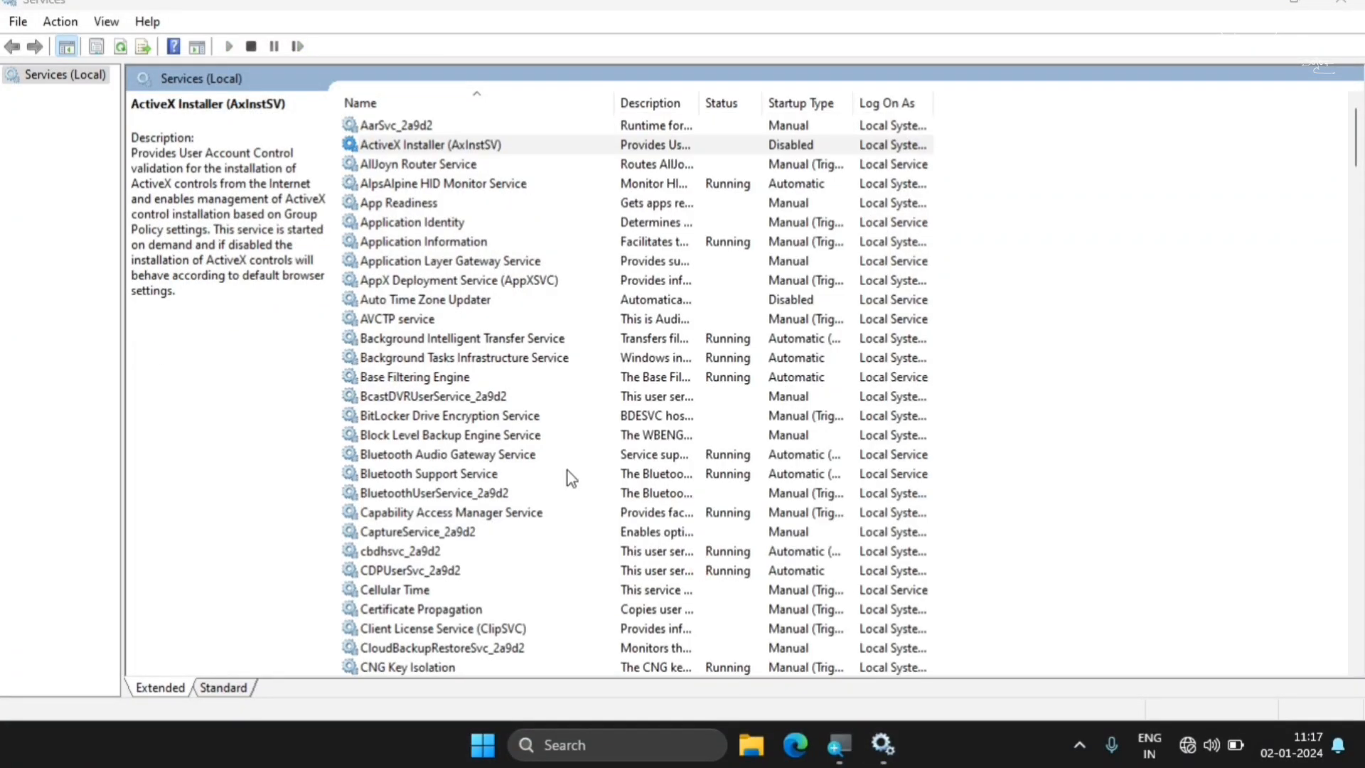
Set the BitLocker Drive Encryption Service's startup type to Disabled and apply the change
{"action": "left_click", "coordinate": [415, 420]}
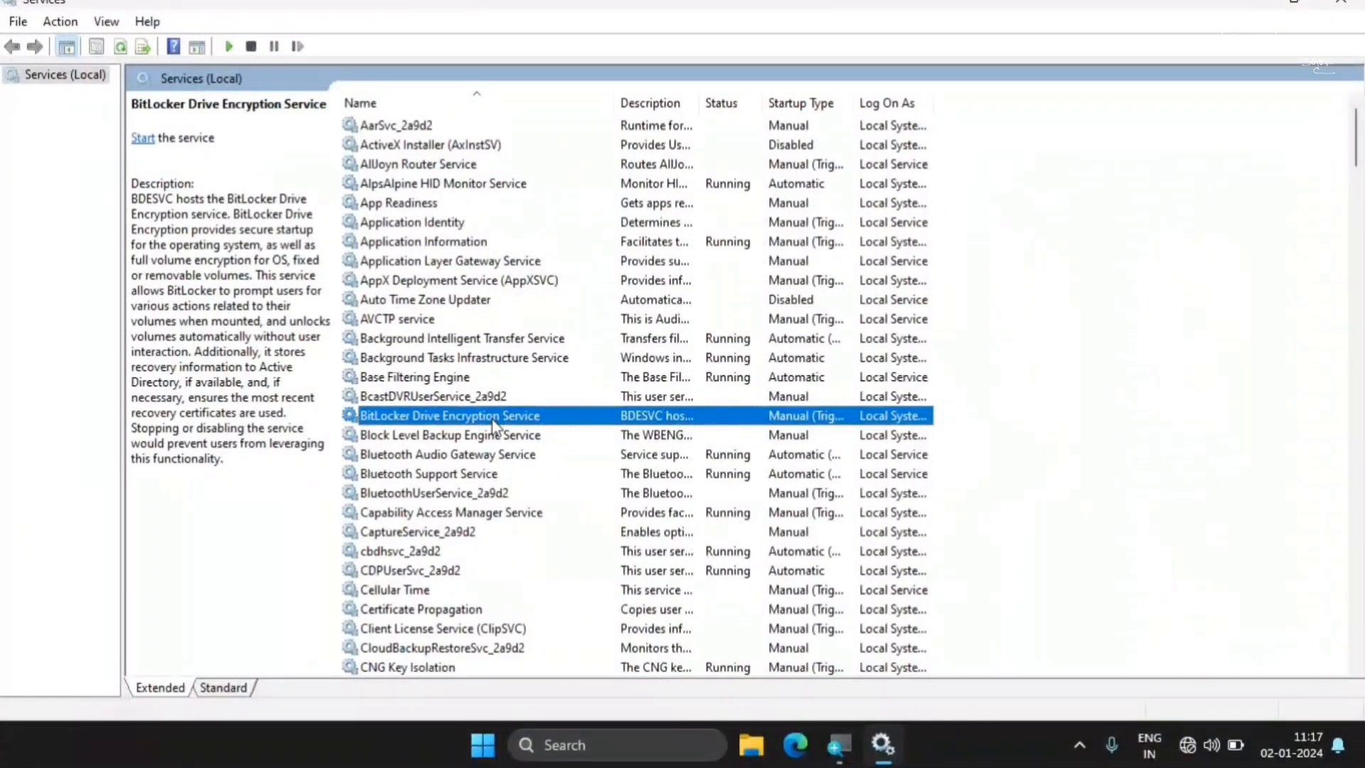
{"action": "right_click", "coordinate": [732, 437]}
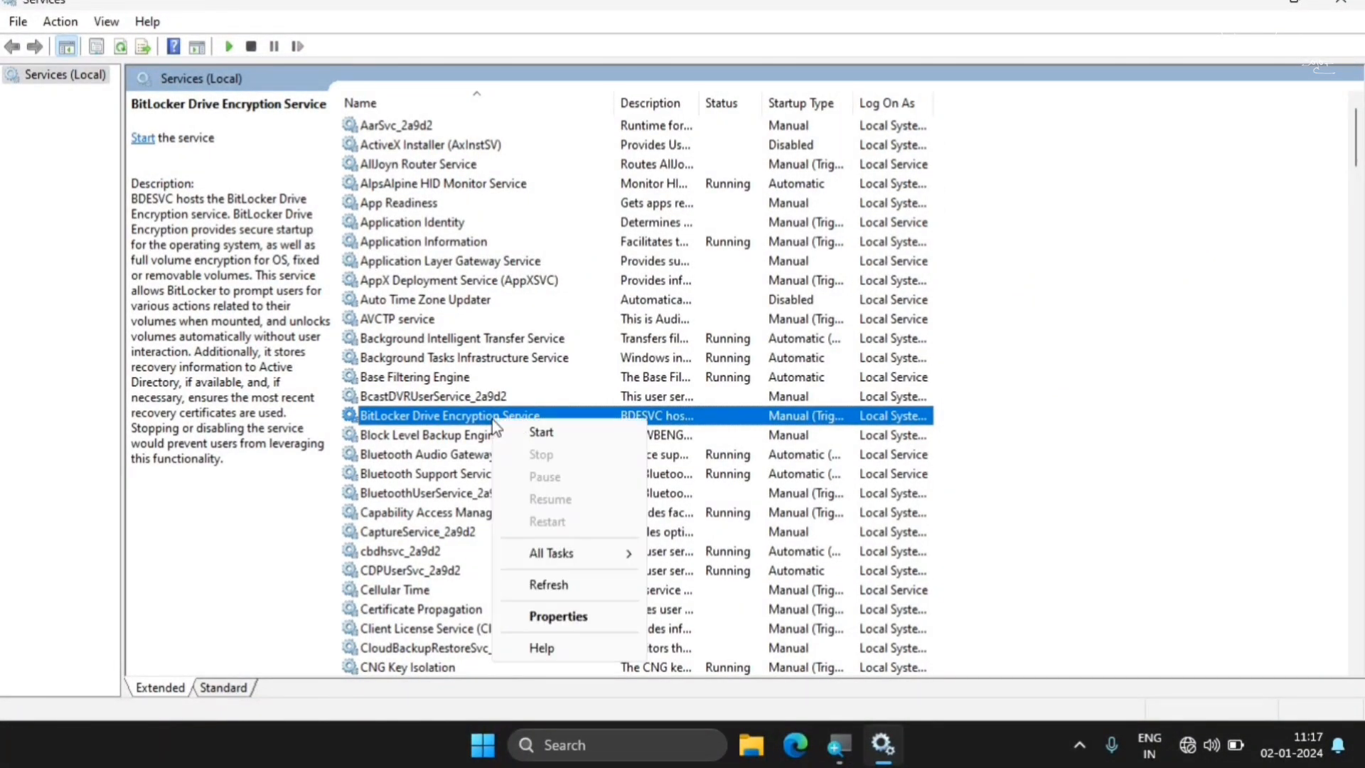
{"action": "left_click", "coordinate": [561, 616]}
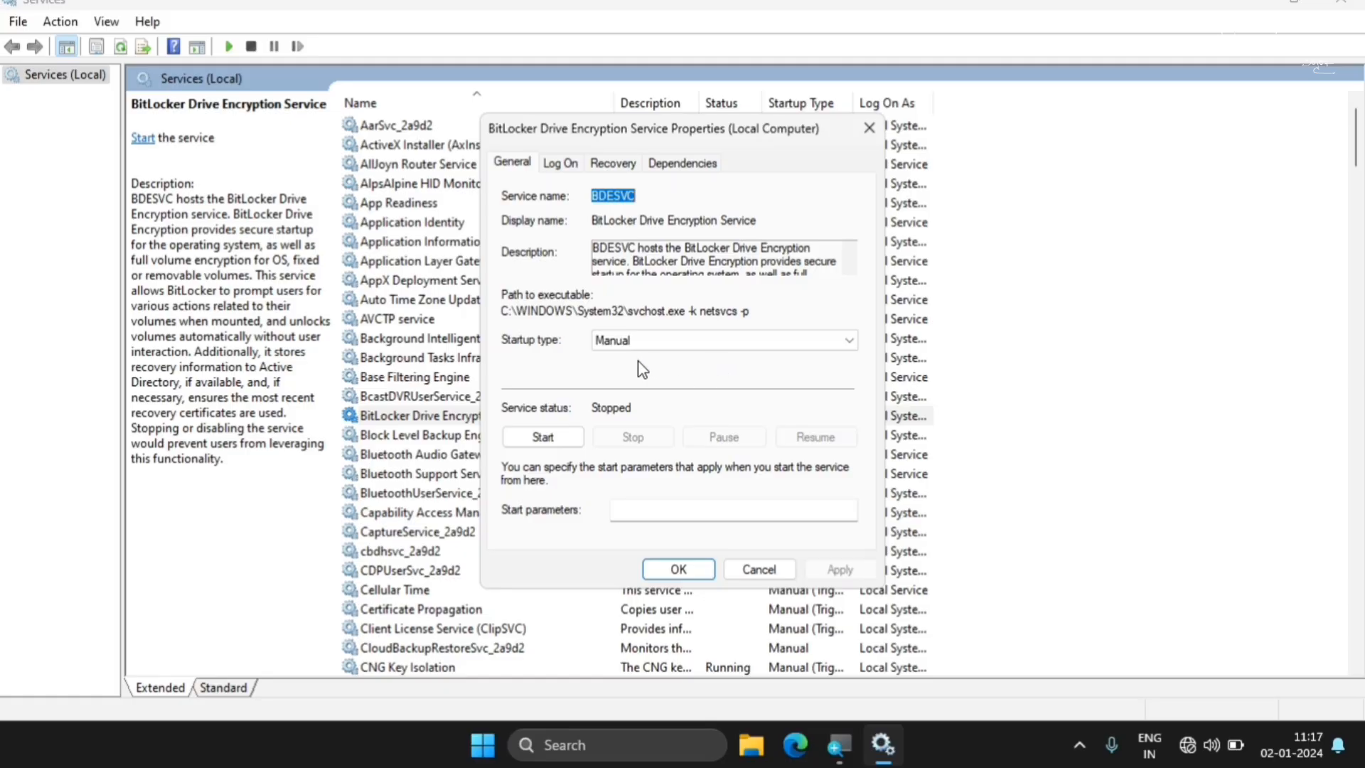
{"action": "left_click", "coordinate": [666, 347]}
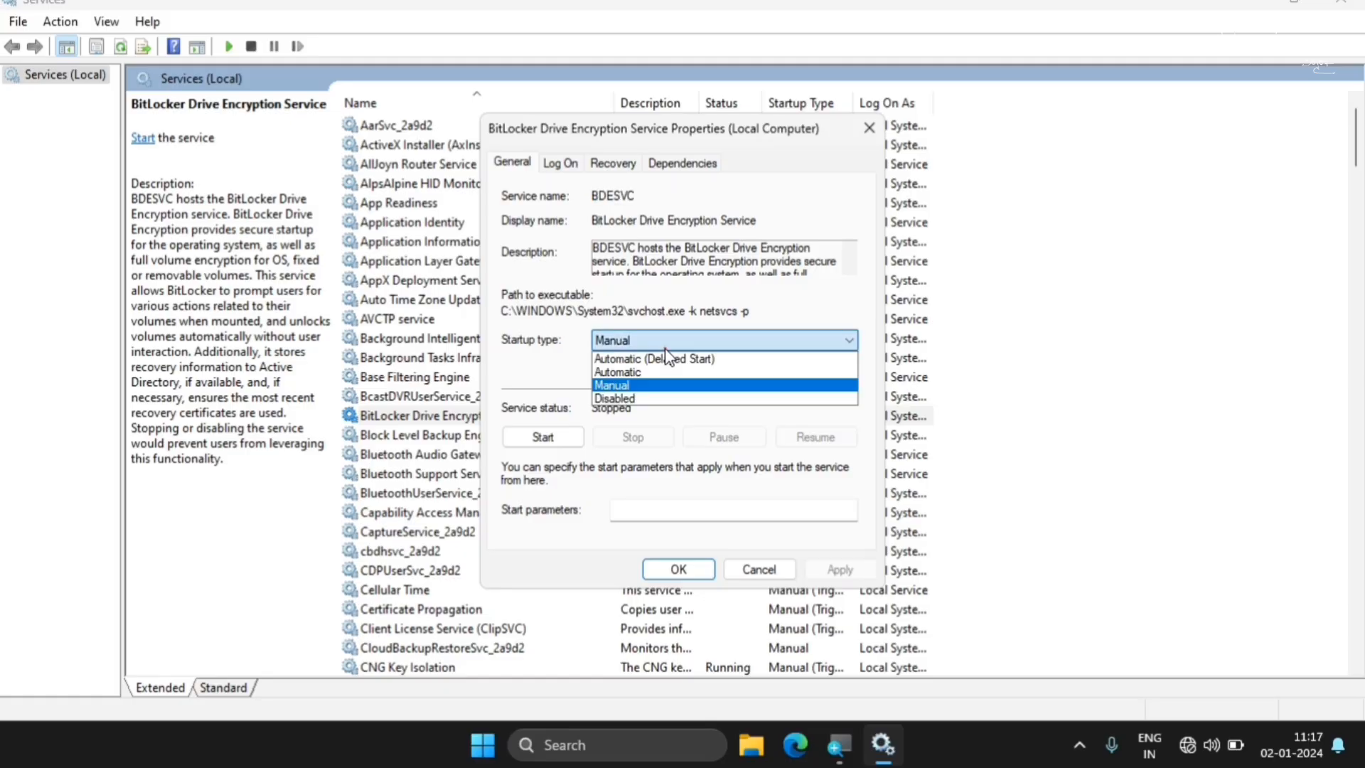
{"action": "left_click", "coordinate": [623, 399]}
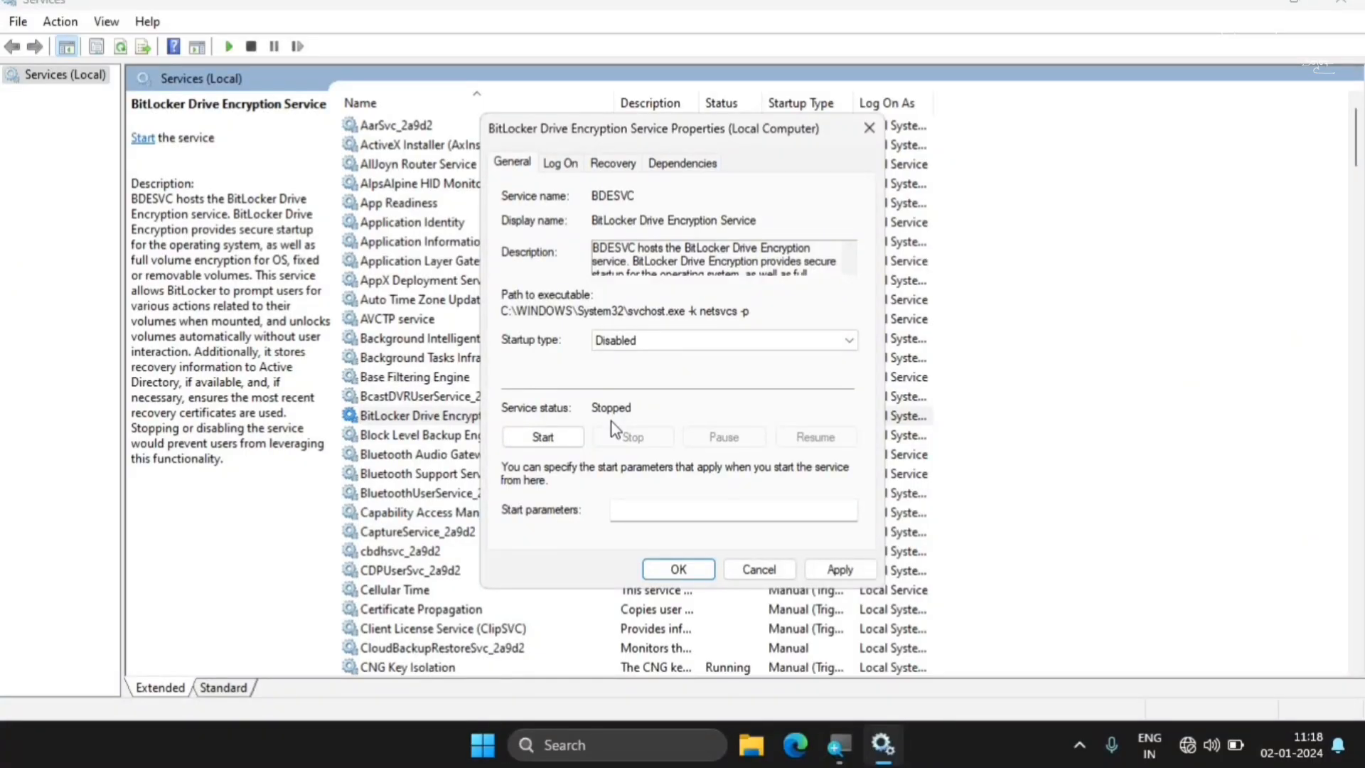
{"action": "left_click", "coordinate": [840, 570]}
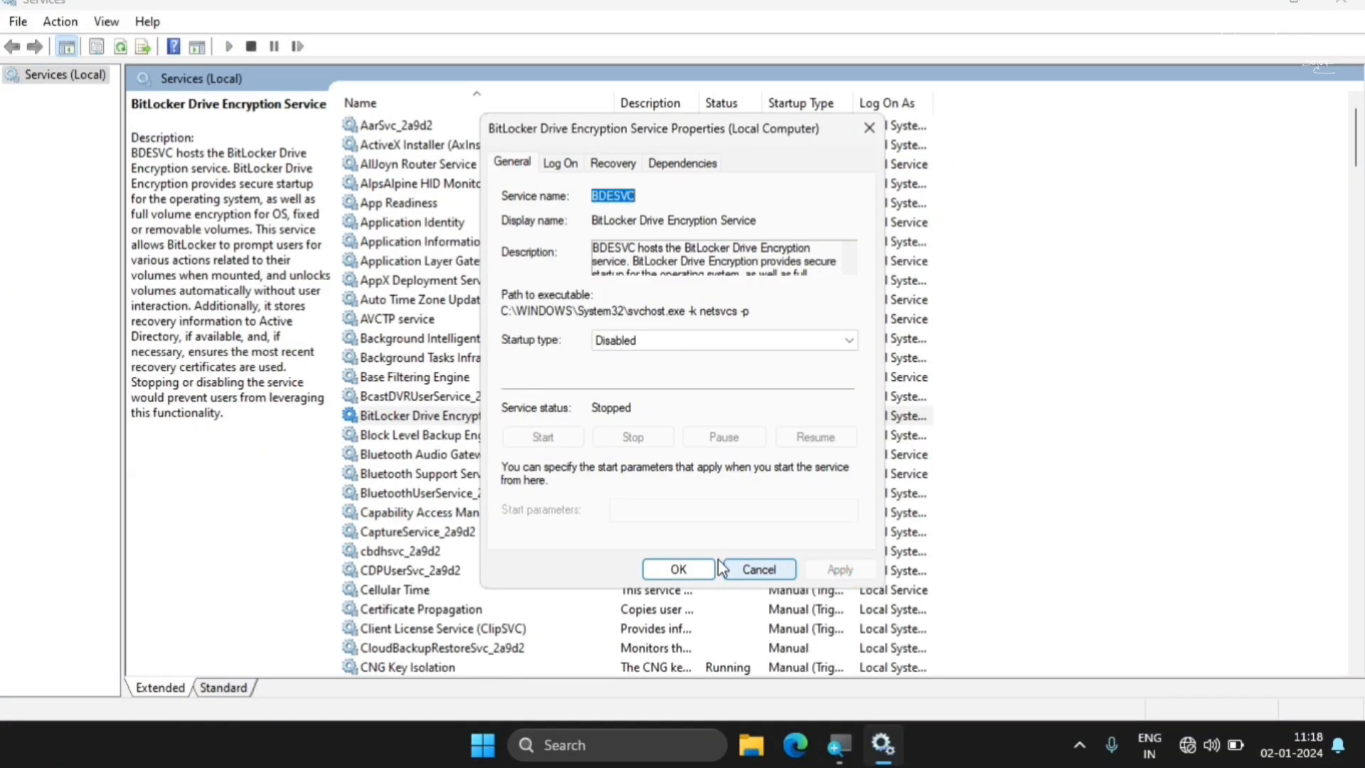
{"action": "left_click", "coordinate": [678, 568]}
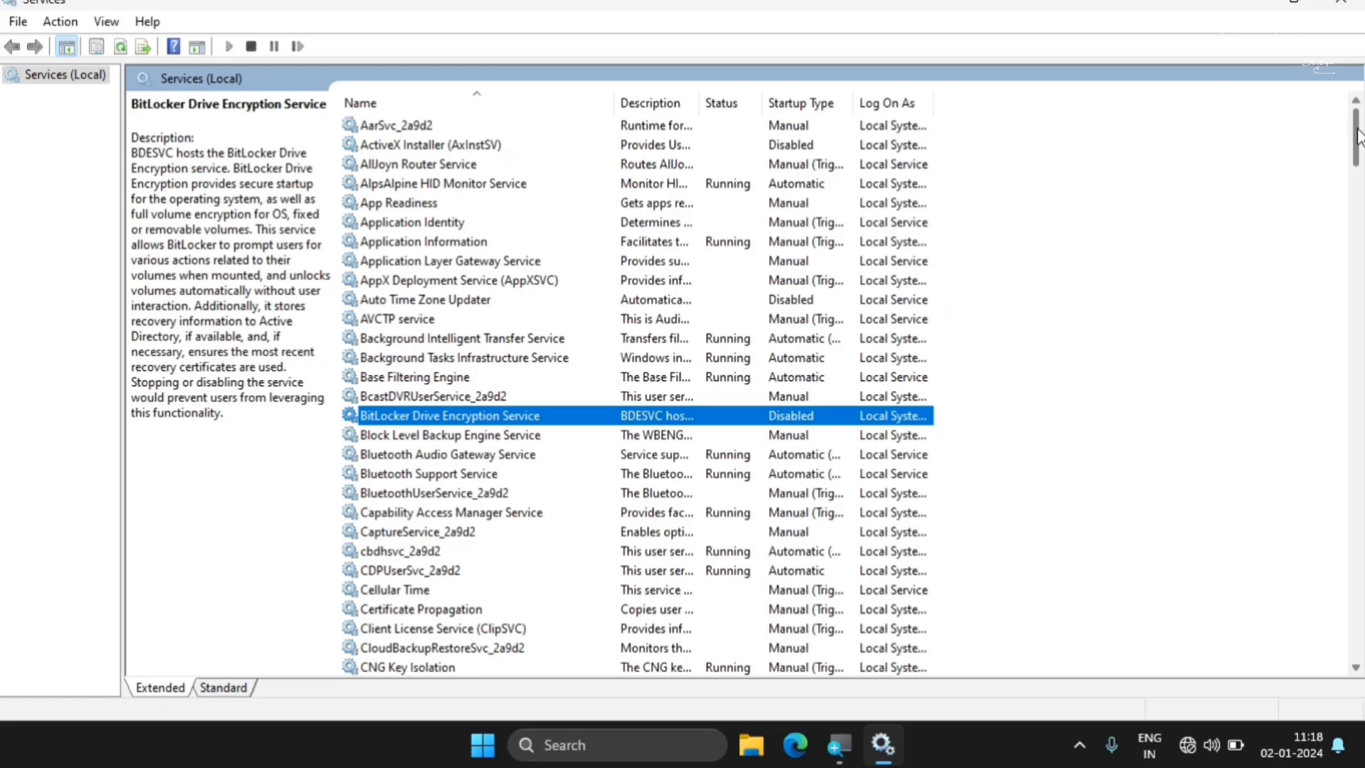
Set the Connected User Experiences and Telemetry service's startup type to Disabled, stop the service and apply the changes
{"action": "left_click_drag", "start_coordinate": [1357, 130], "coordinate": [1361, 162]}
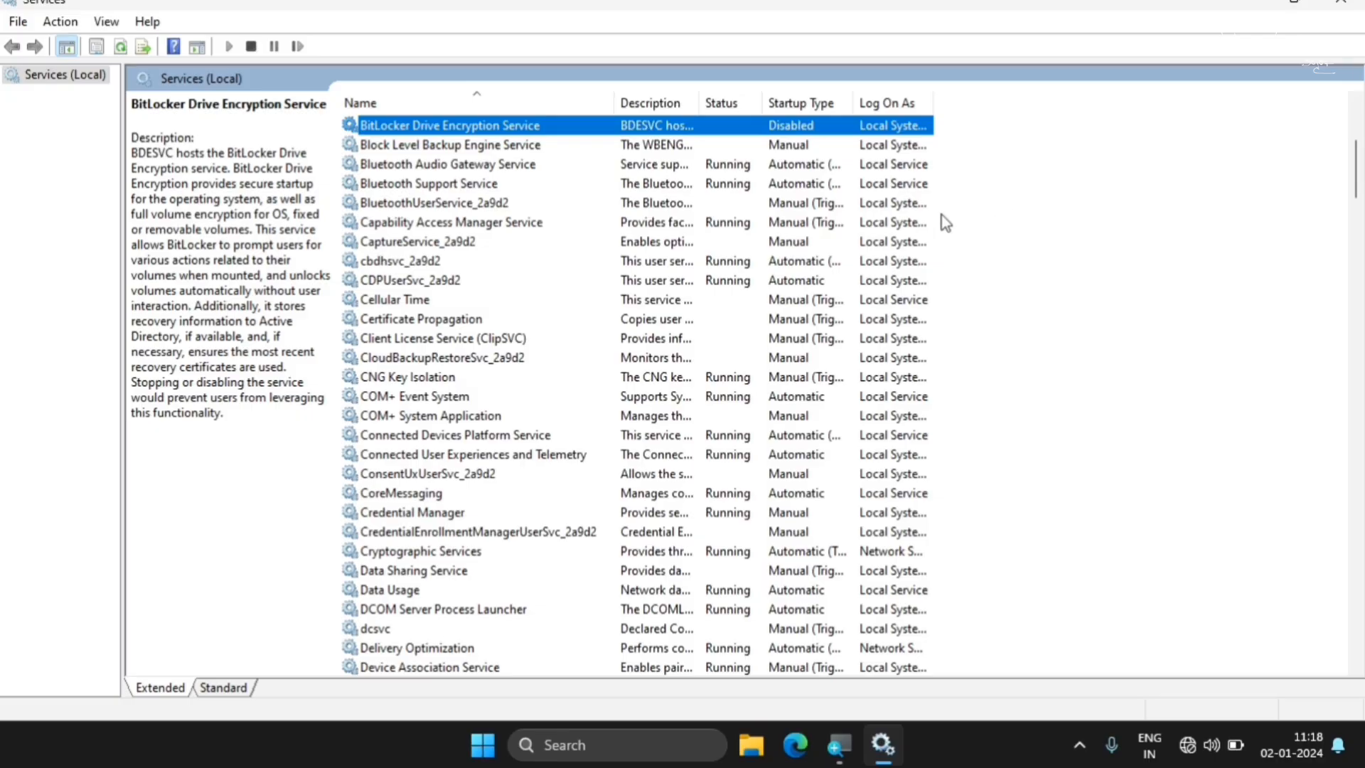
{"action": "left_click", "coordinate": [421, 455]}
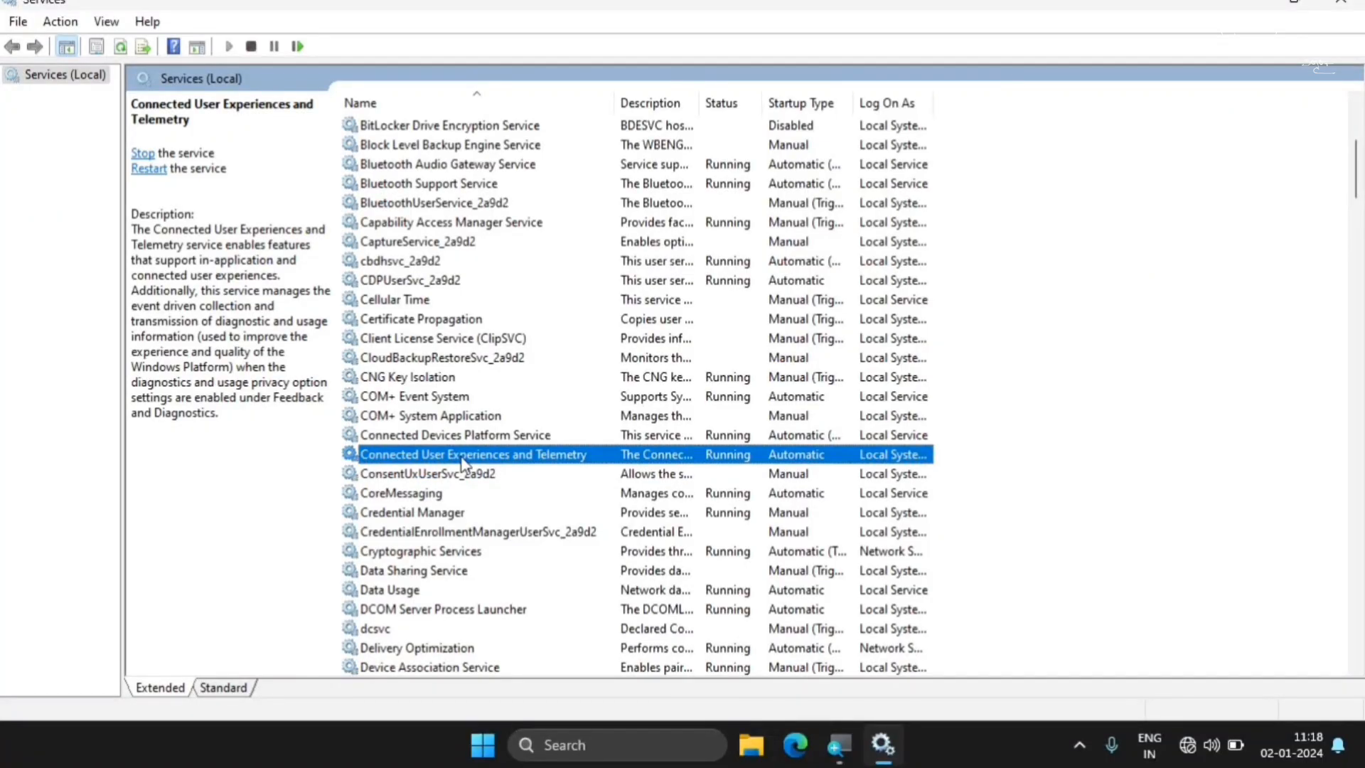
{"action": "right_click", "coordinate": [449, 458]}
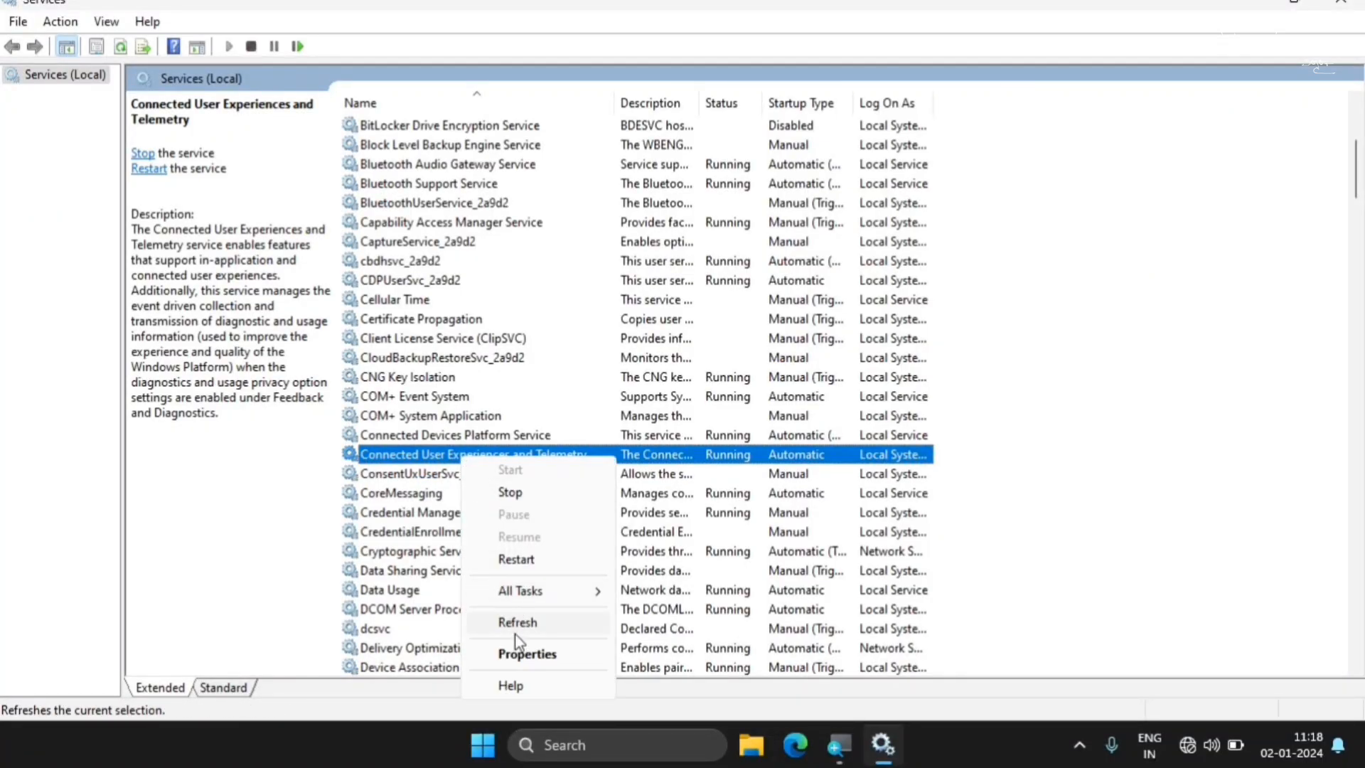
{"action": "left_click", "coordinate": [524, 652]}
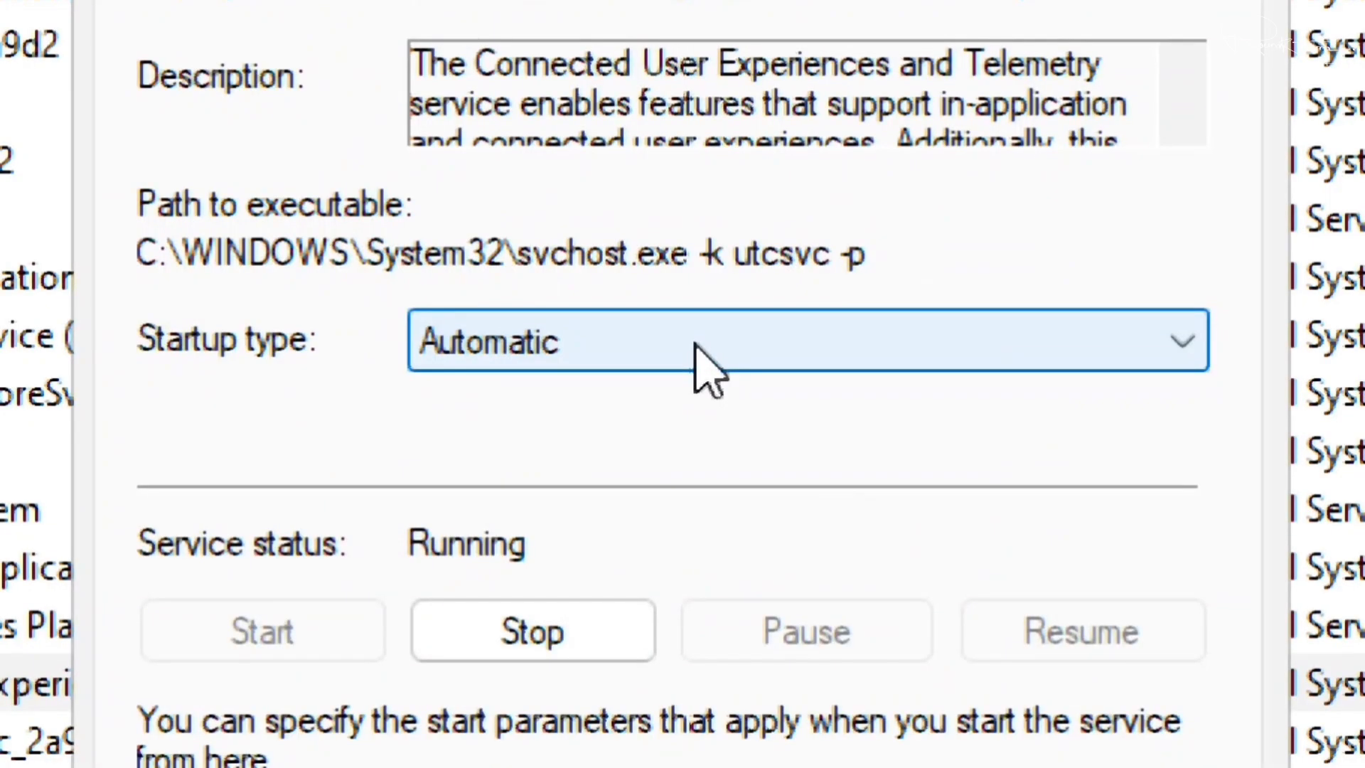
{"action": "left_click", "coordinate": [666, 344]}
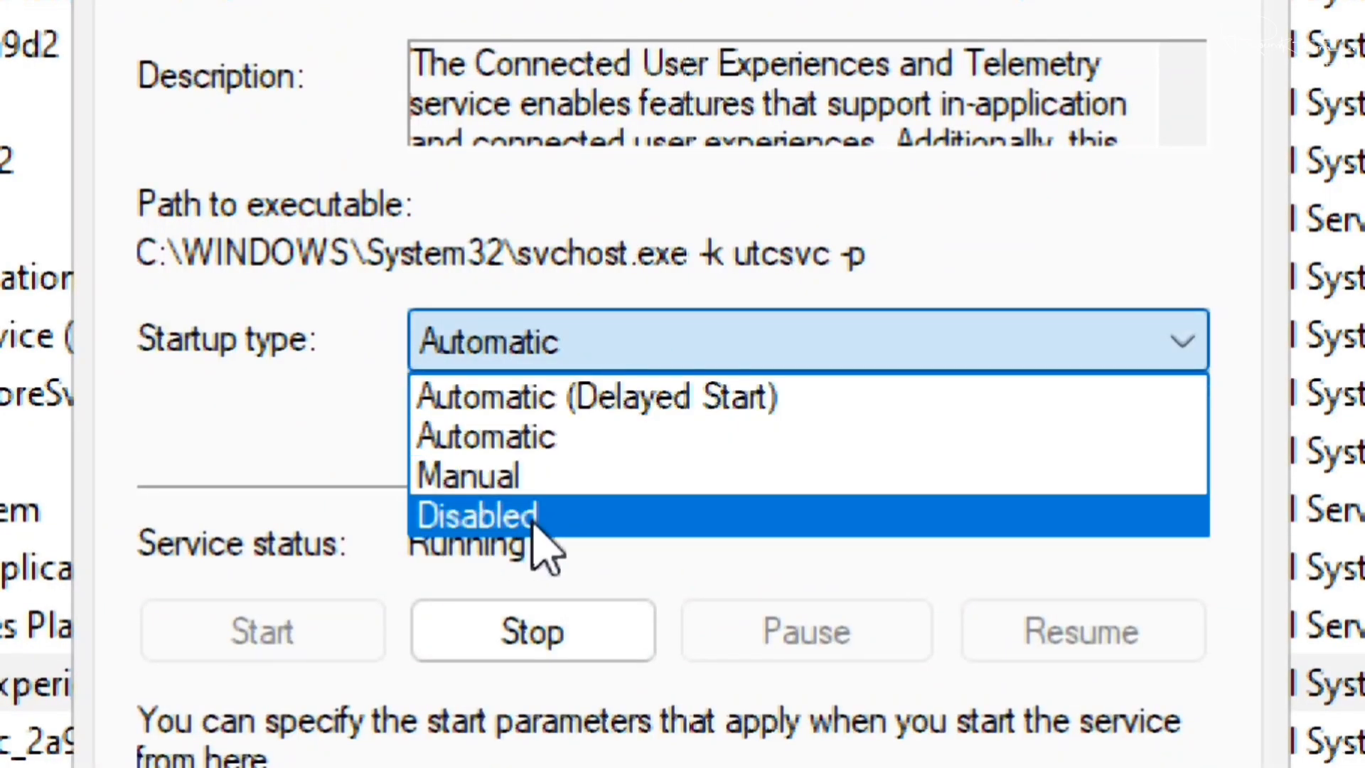
{"action": "left_click", "coordinate": [544, 526]}
{"action": "left_click", "coordinate": [632, 436]}
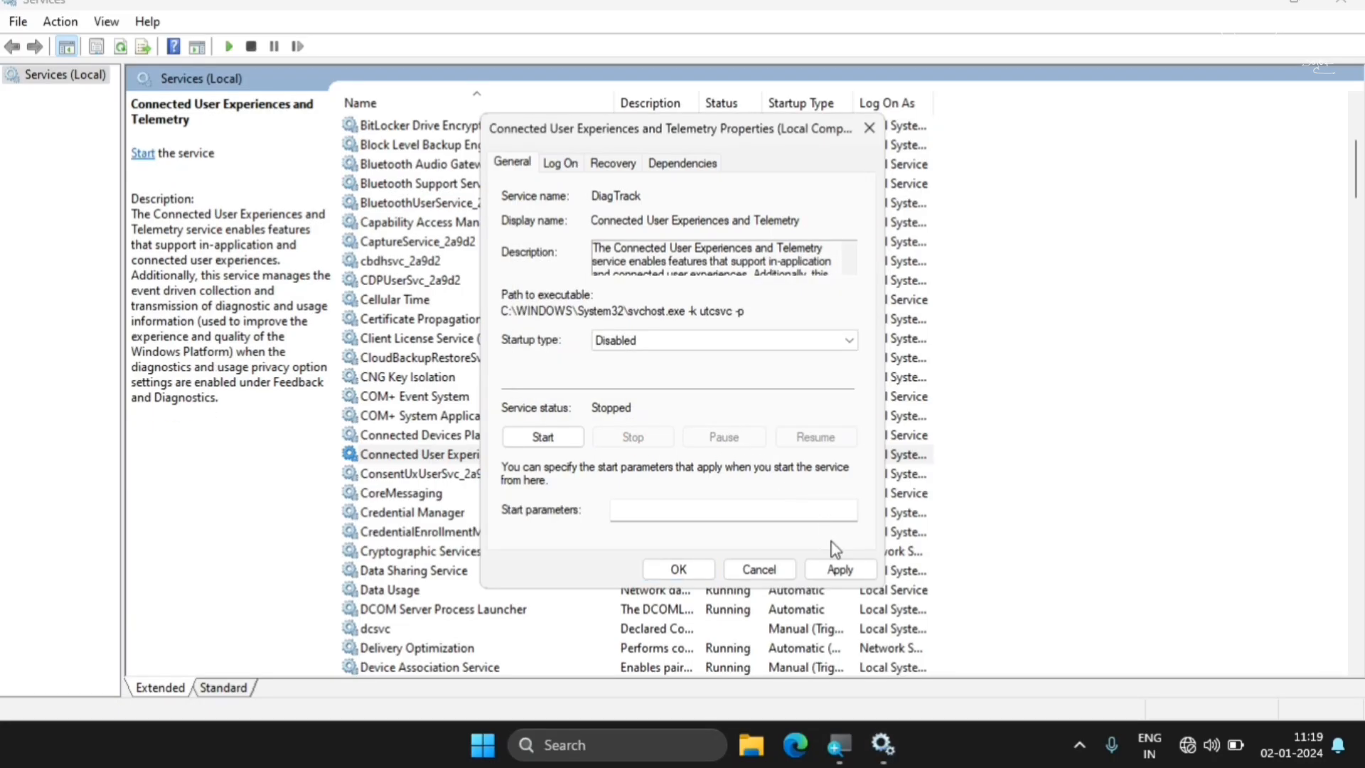
{"action": "left_click", "coordinate": [840, 569]}
{"action": "left_click", "coordinate": [679, 569]}
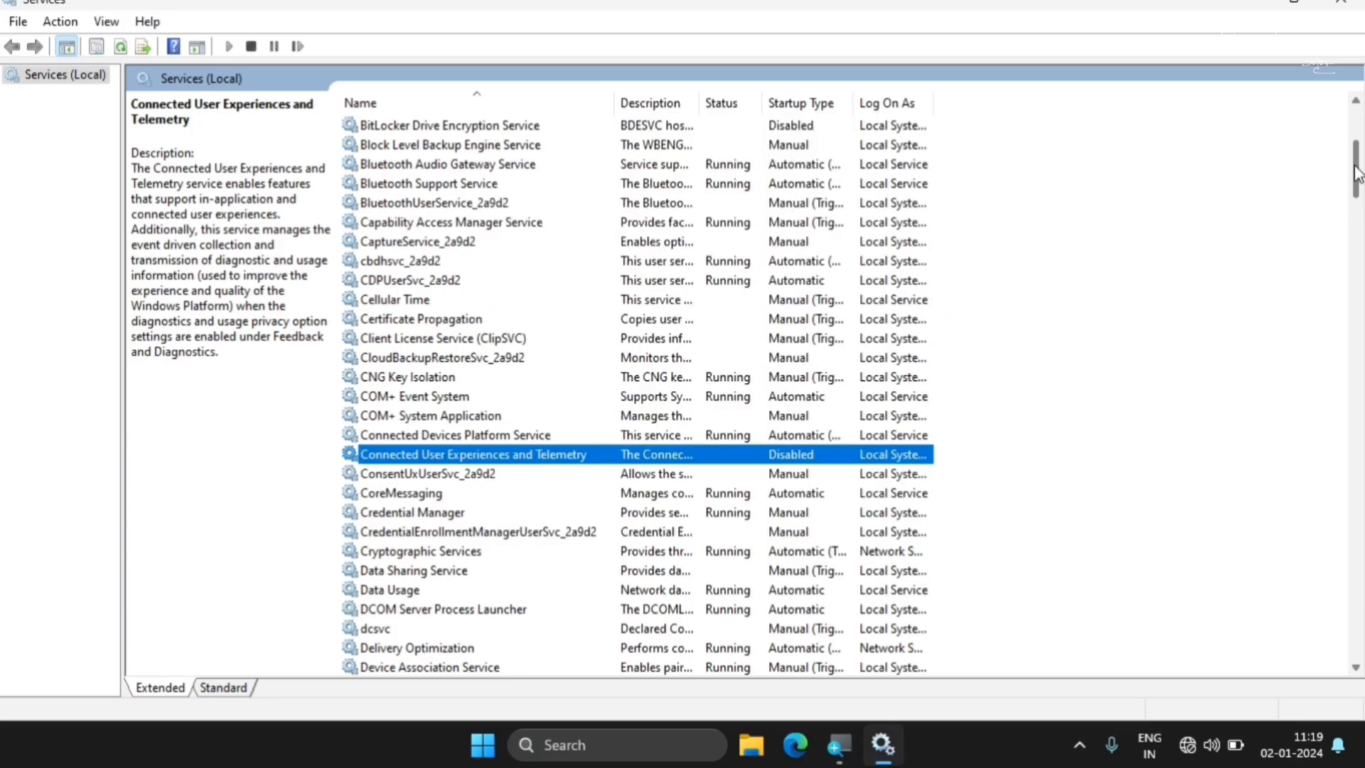
Review the descriptions of the Function Discovery Provider Host and Function Discovery Resource Publication services
{"action": "scroll", "coordinate": [1356, 174], "scroll_direction": "down", "scroll_amount": 5}
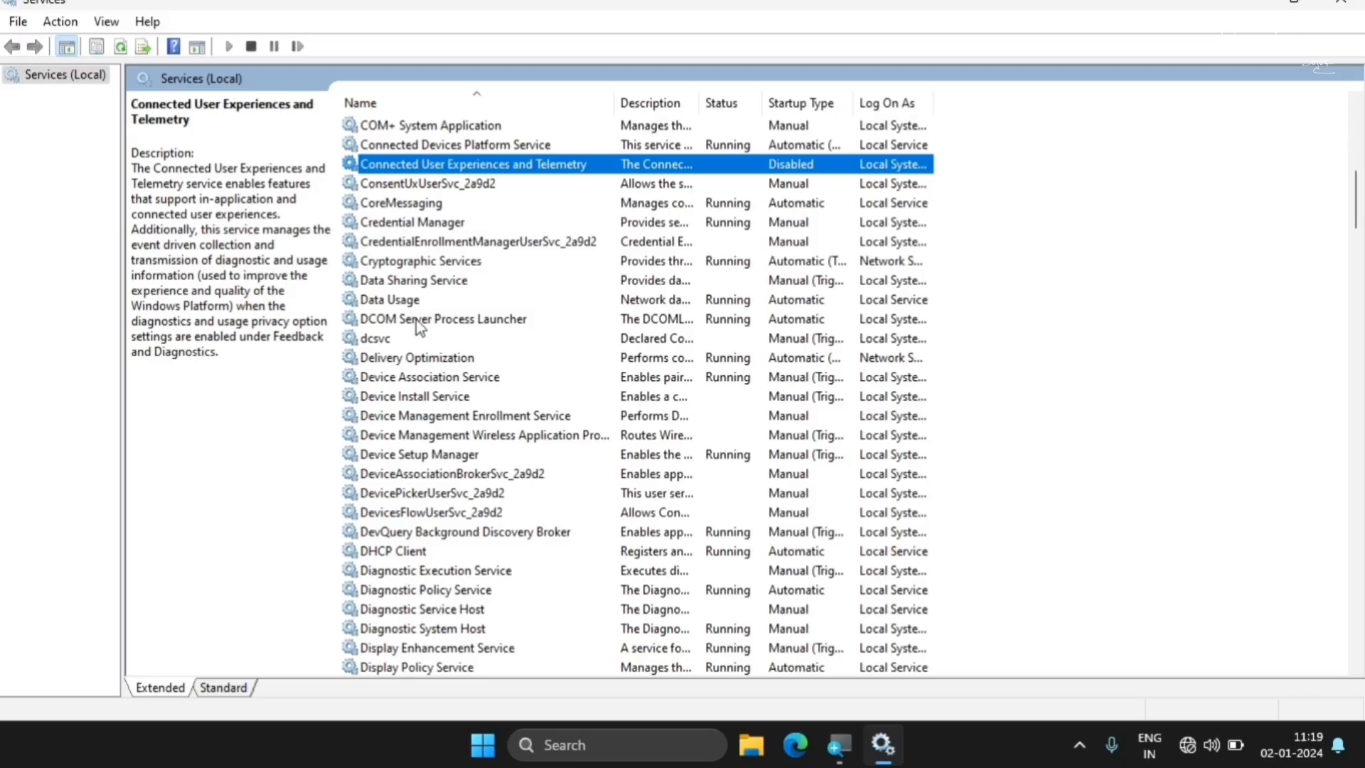
{"action": "scroll", "coordinate": [1356, 234], "scroll_direction": "down", "scroll_amount": 7}
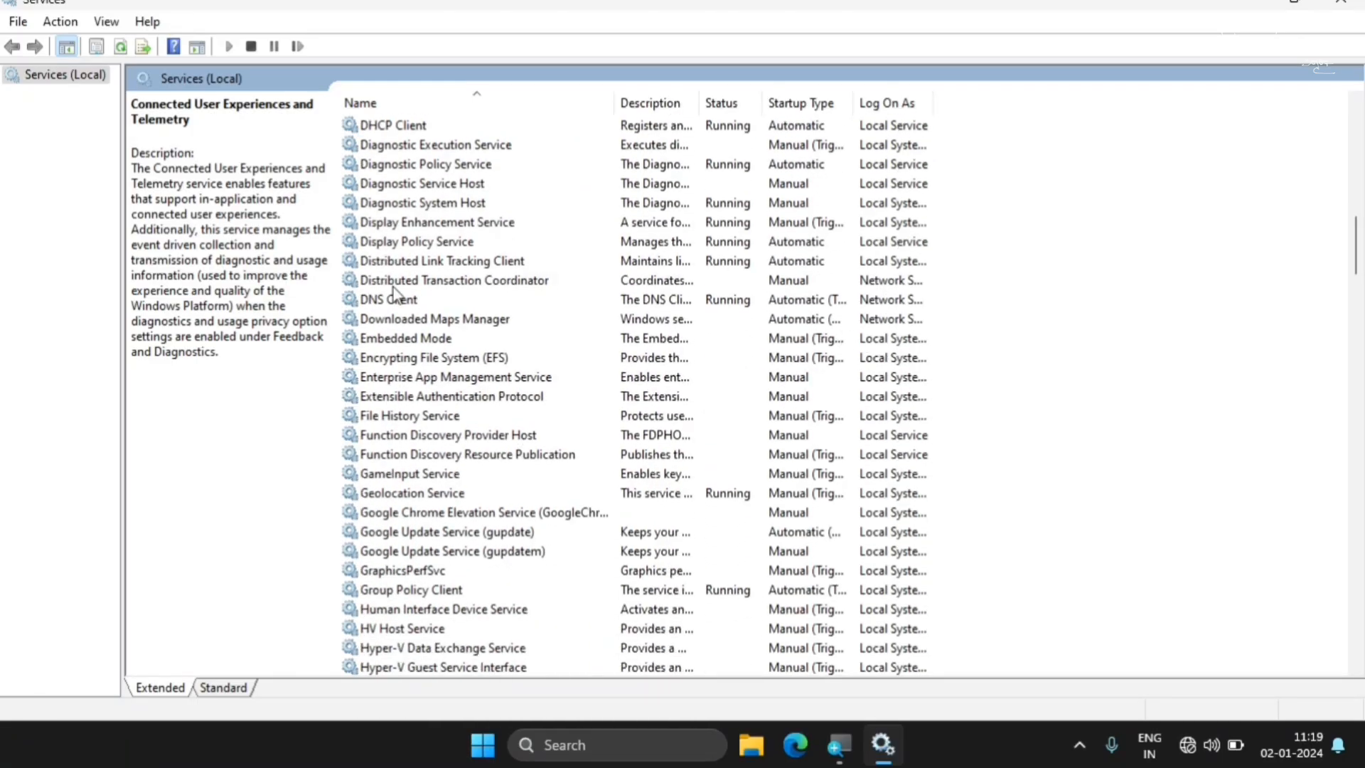
{"action": "left_click", "coordinate": [398, 416]}
{"action": "left_click", "coordinate": [395, 439]}
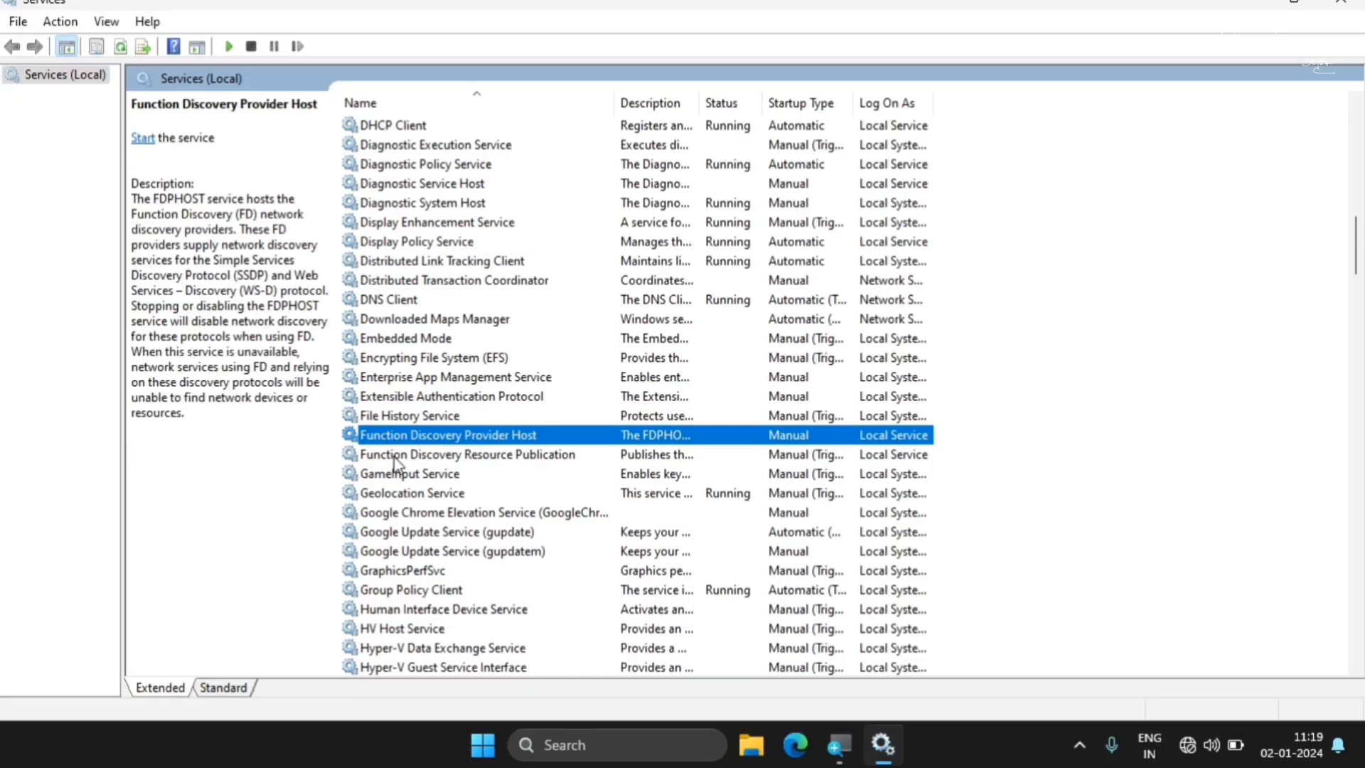
{"action": "left_click", "coordinate": [394, 456]}
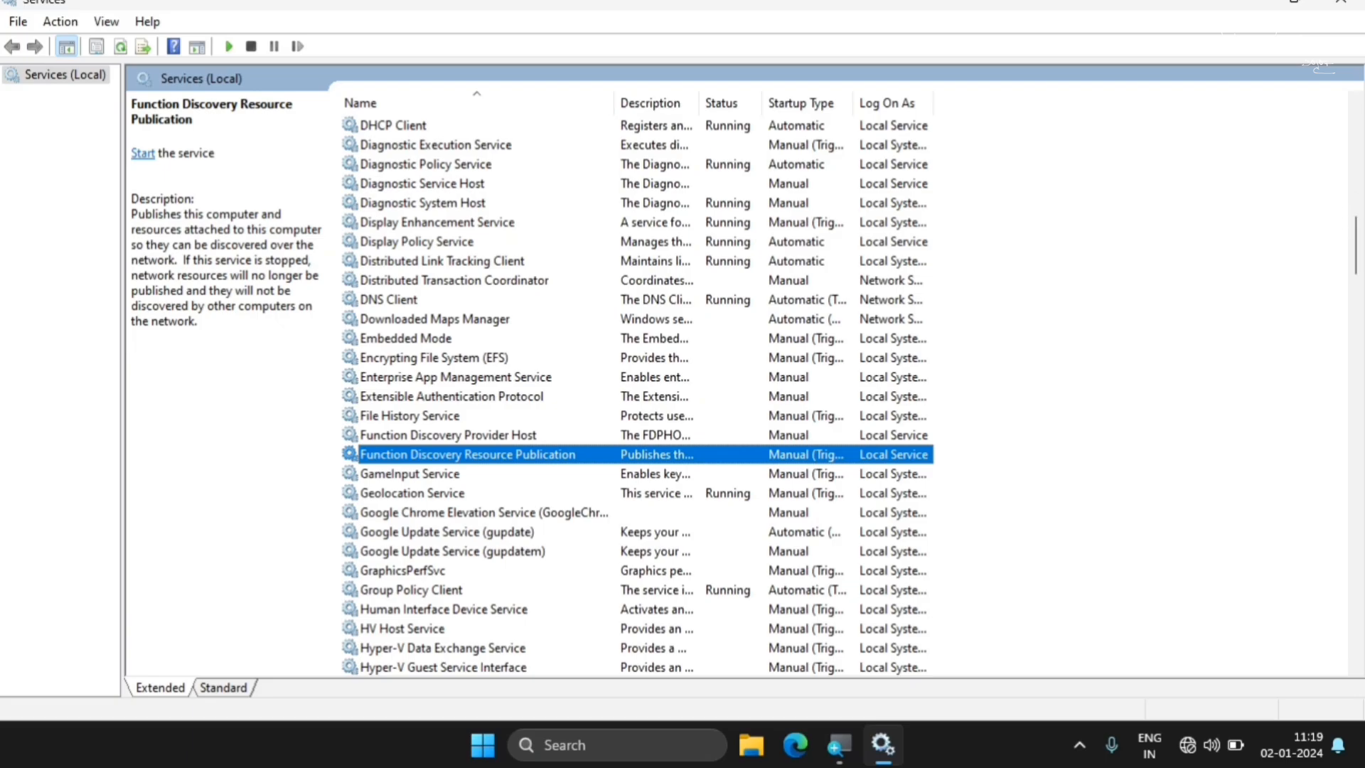
Set the Geolocation Service's startup type to Disabled, stop the service and apply the changes
{"action": "scroll", "coordinate": [419, 426], "scroll_direction": "down", "scroll_amount": 1}
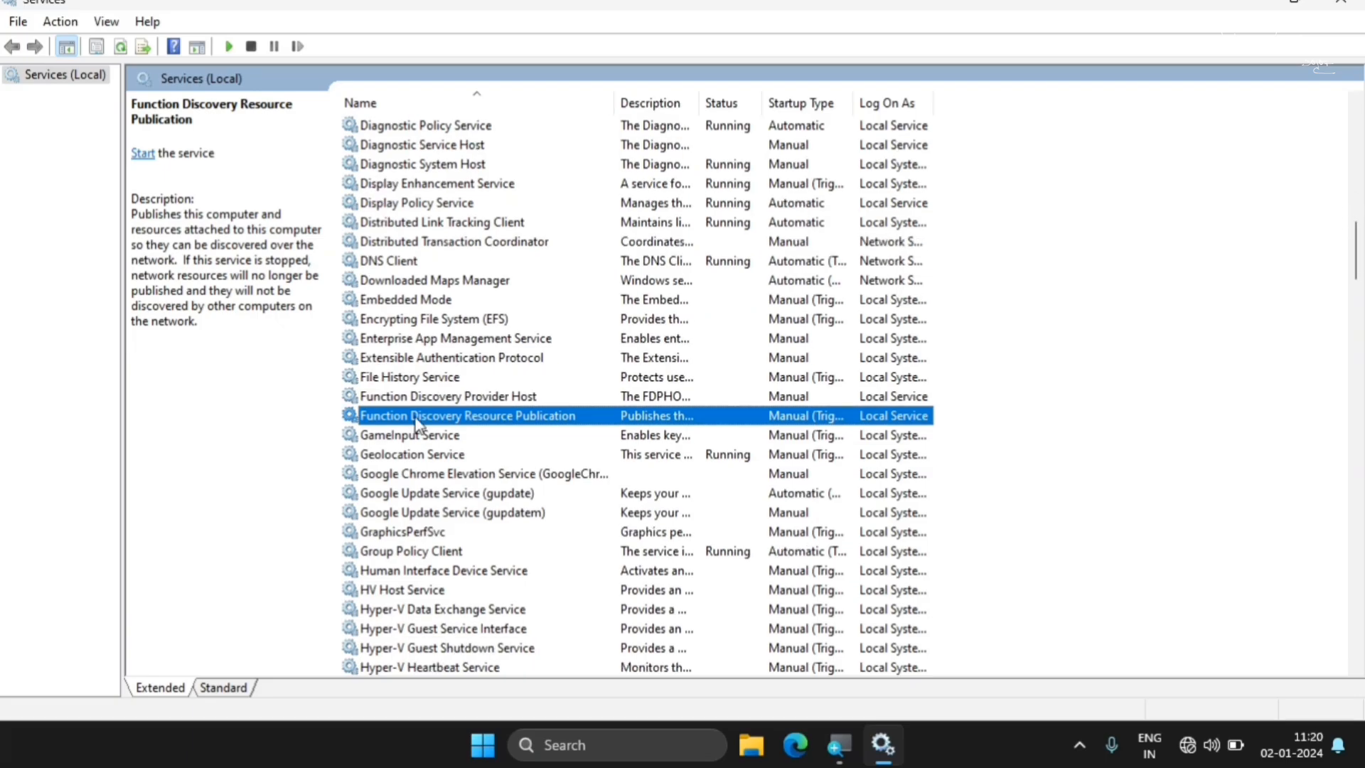
{"action": "left_click", "coordinate": [388, 459]}
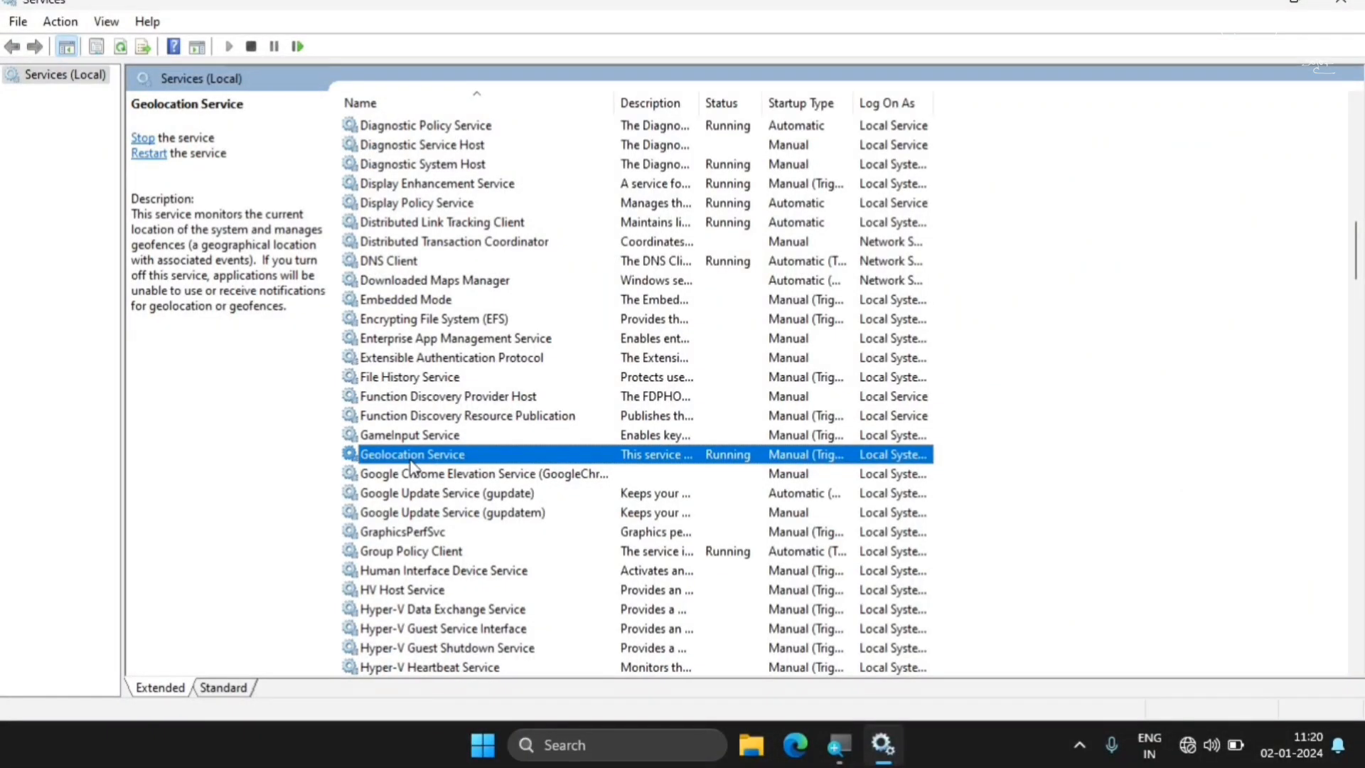
{"action": "right_click", "coordinate": [411, 464]}
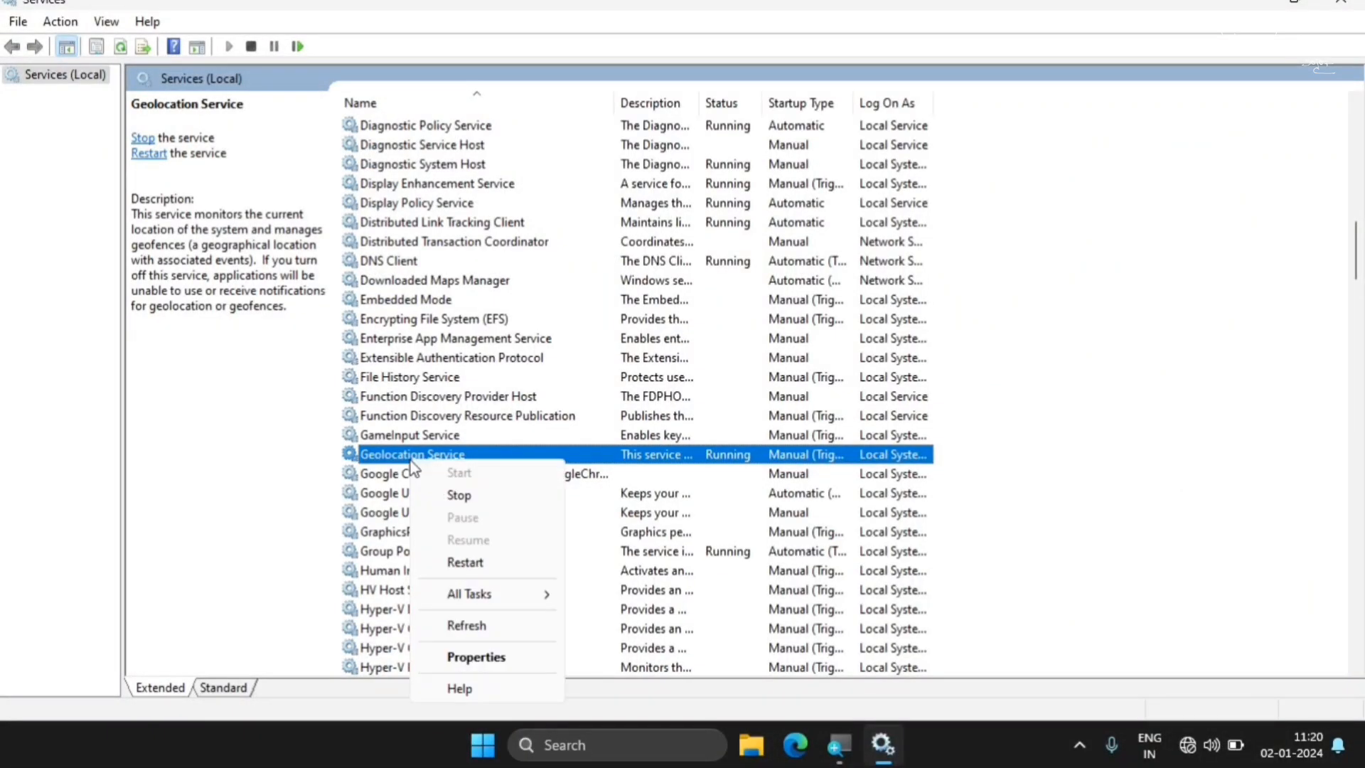
{"action": "left_click", "coordinate": [467, 652]}
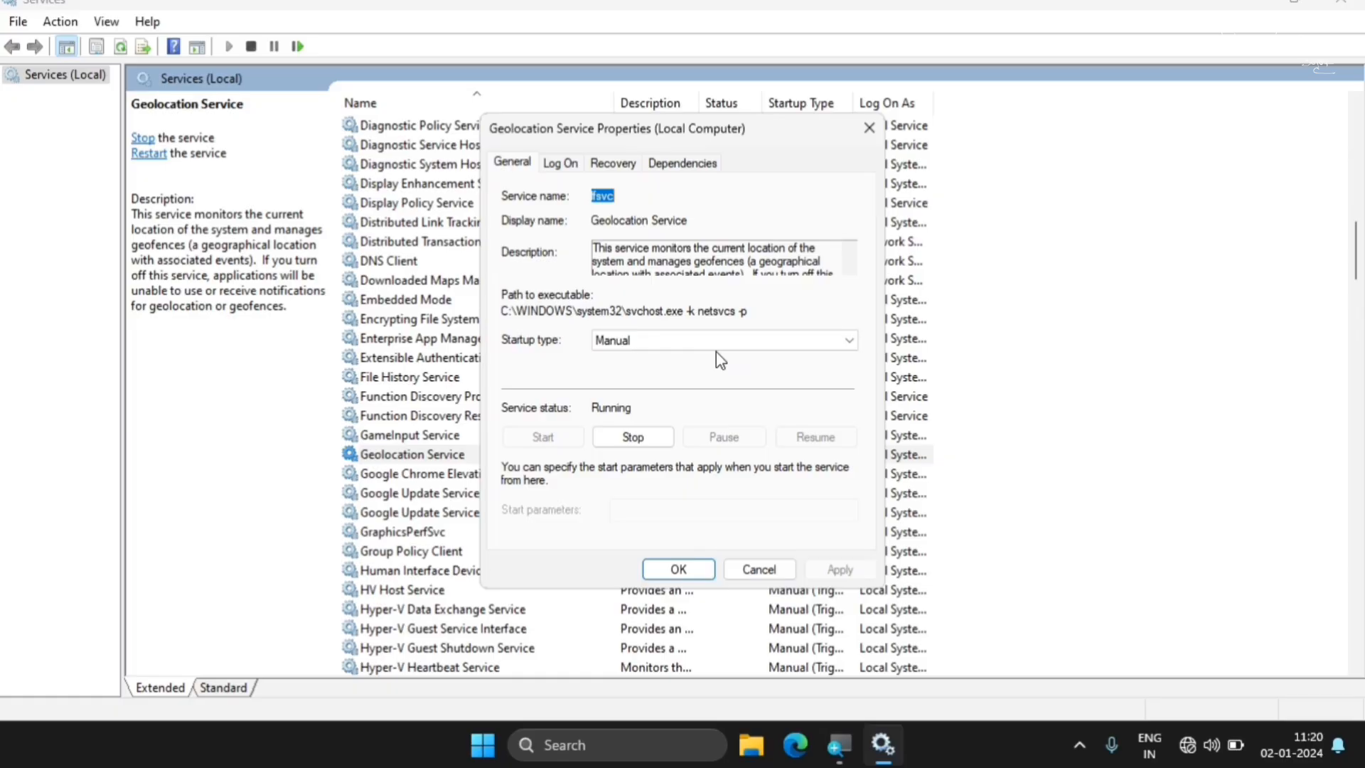
{"action": "left_click", "coordinate": [715, 351]}
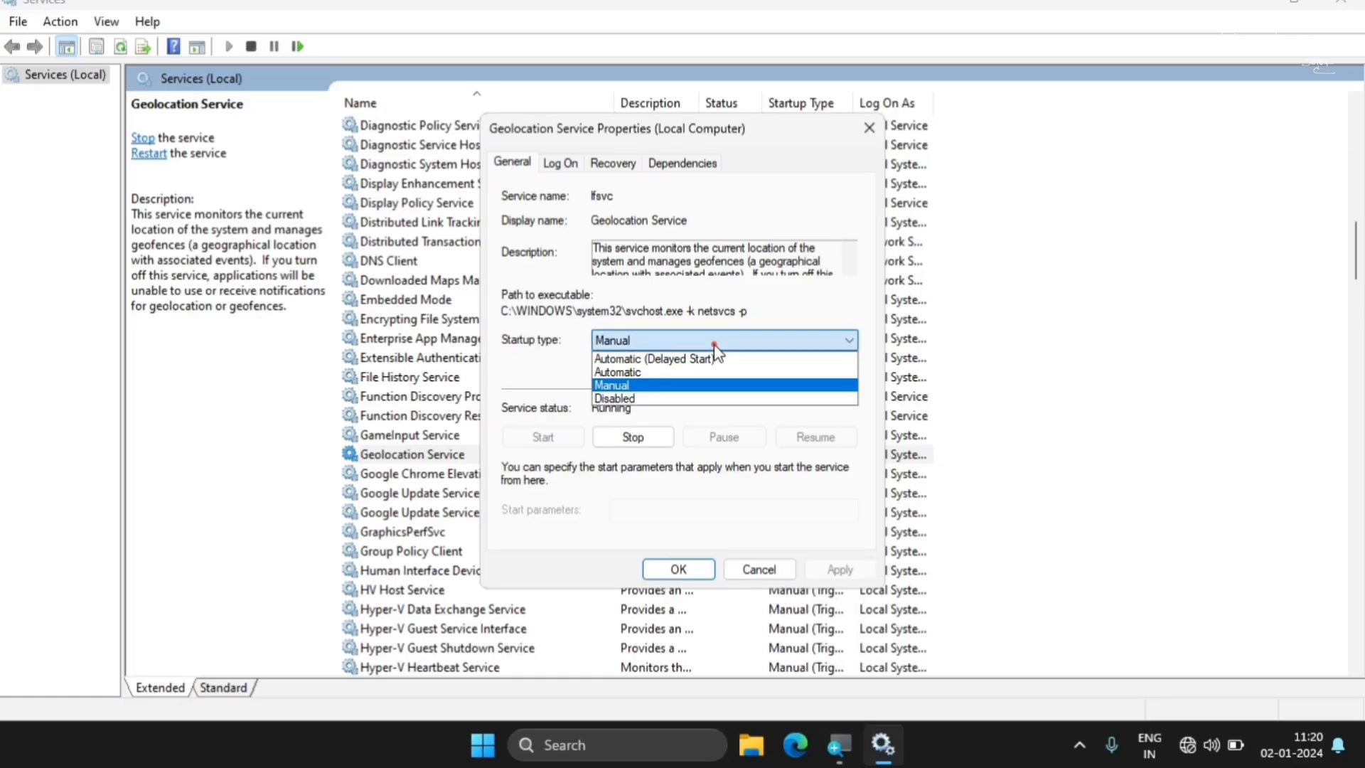
{"action": "left_click", "coordinate": [640, 400]}
{"action": "key", "text": "Down"}
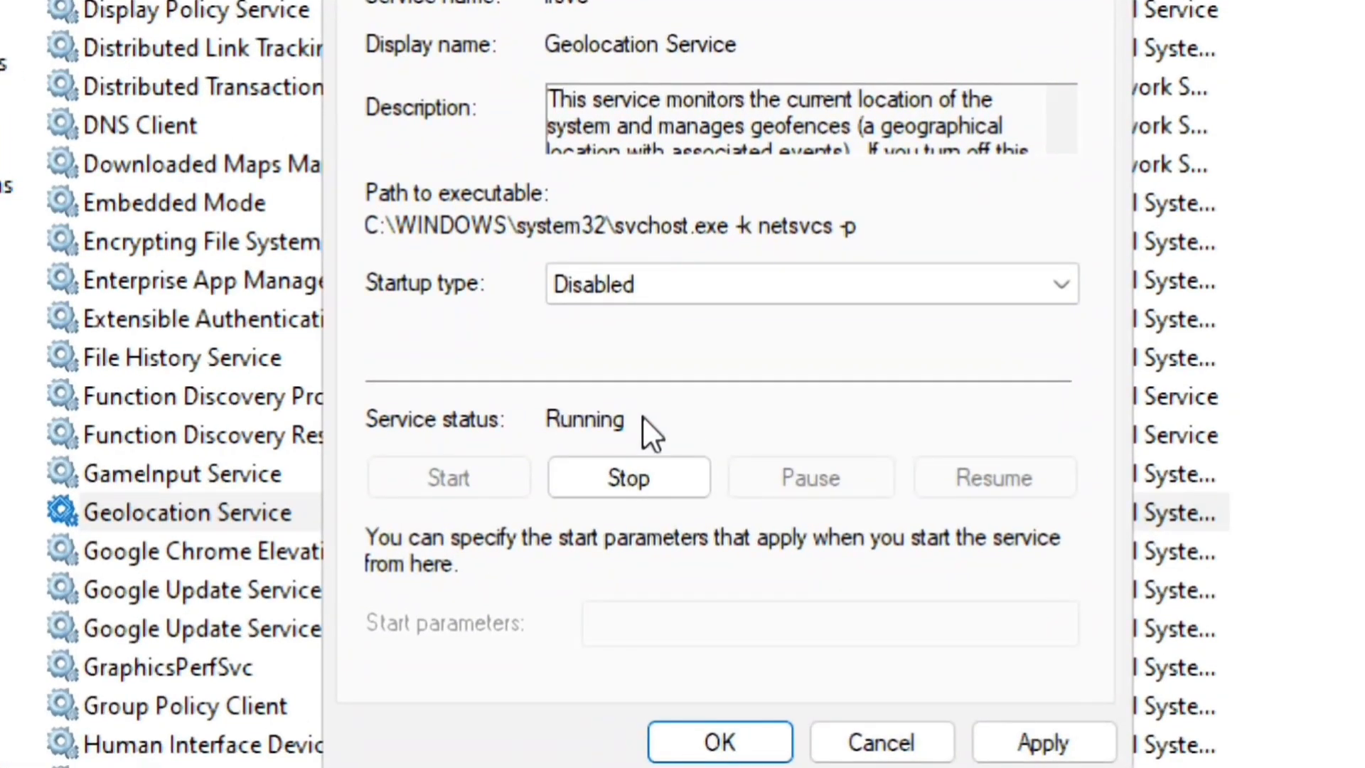
{"action": "left_click", "coordinate": [640, 437]}
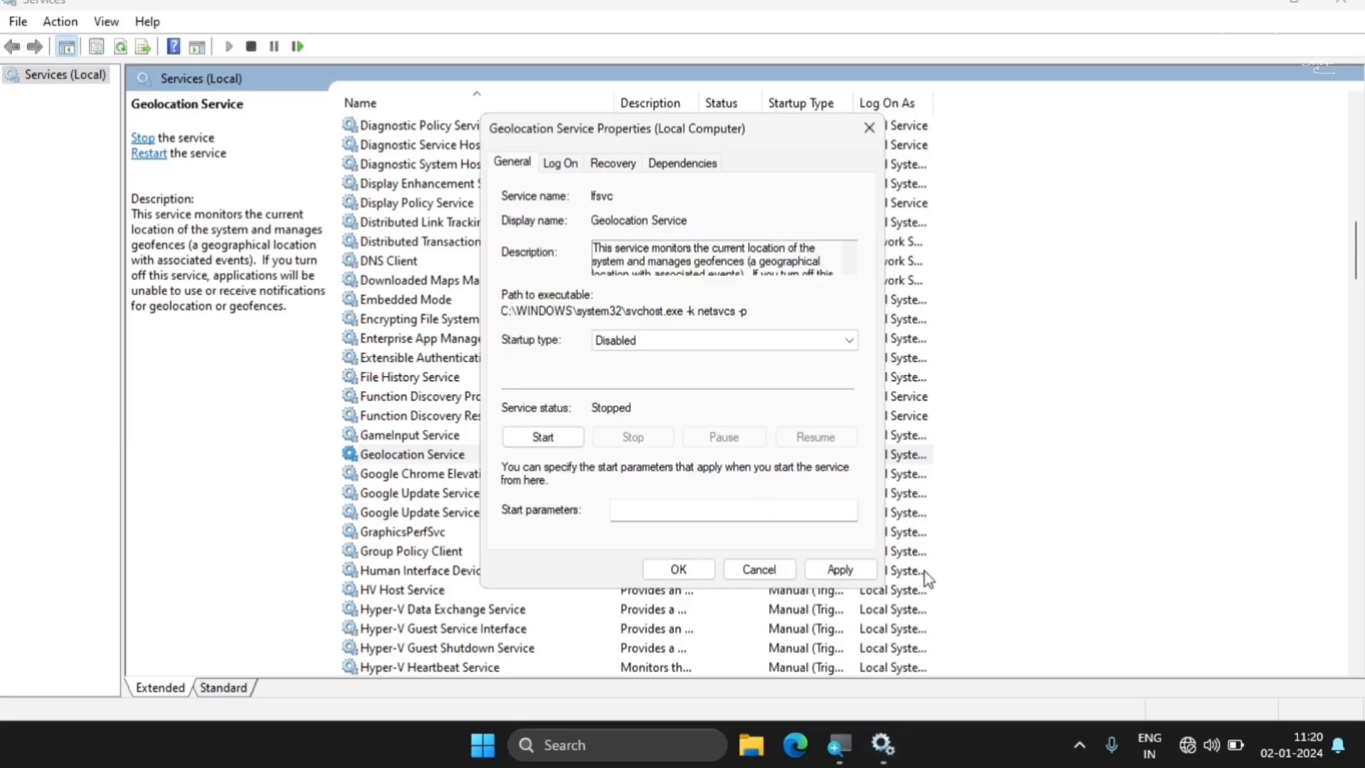
{"action": "left_click", "coordinate": [841, 571]}
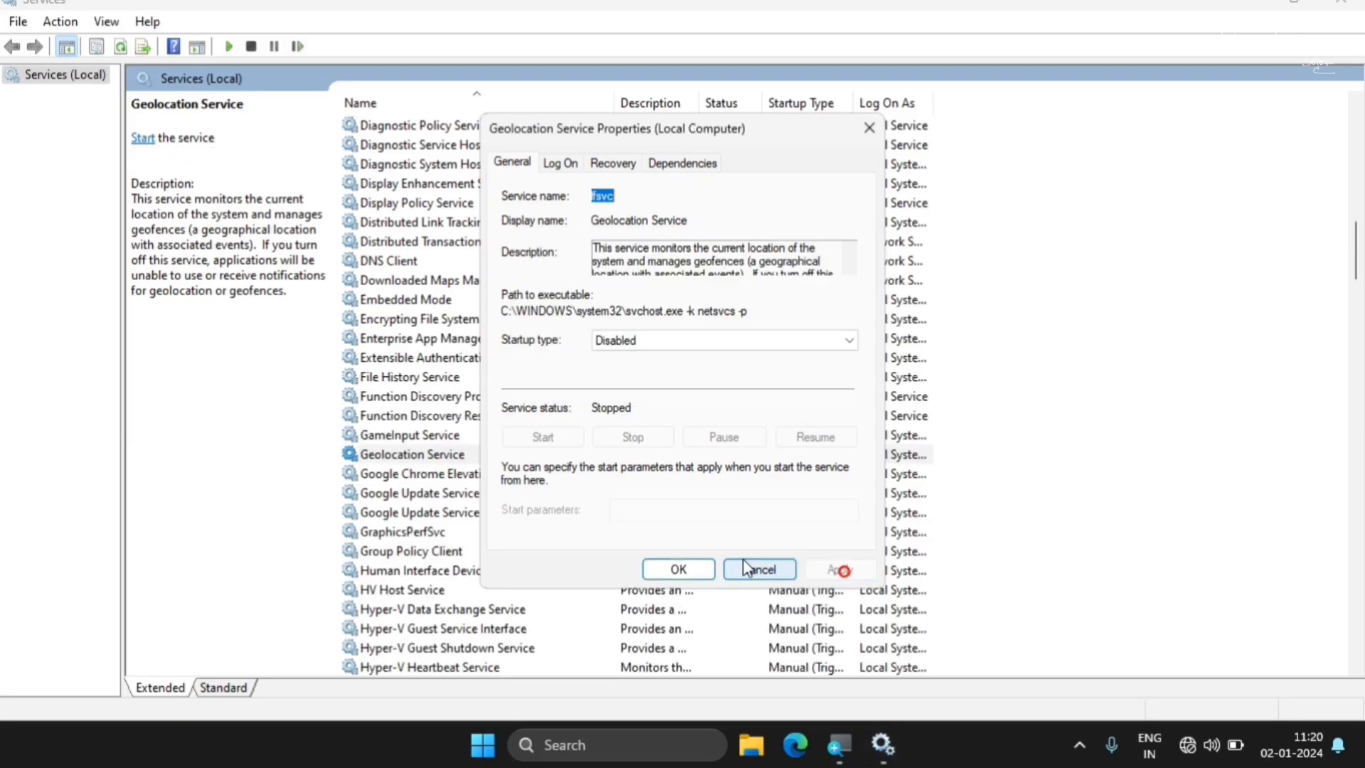
{"action": "left_click", "coordinate": [671, 571]}
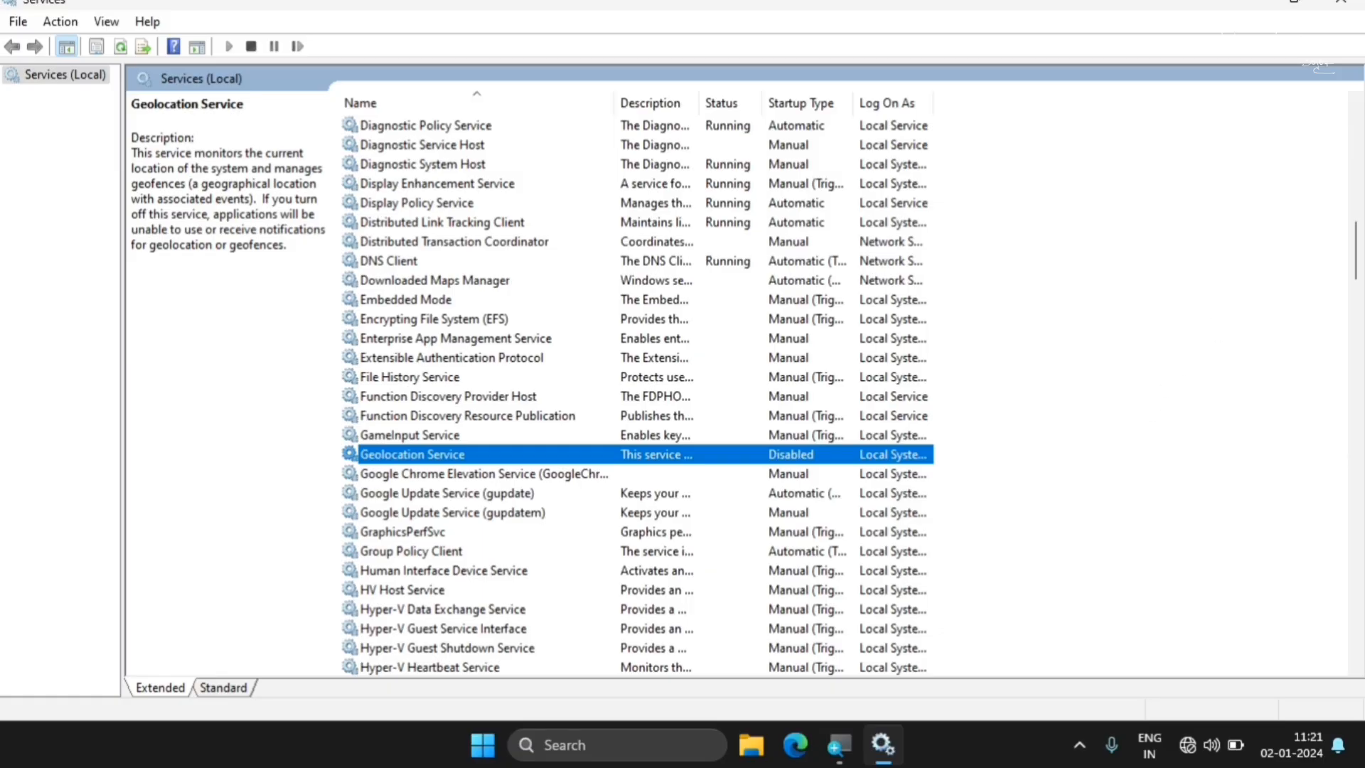
Find the group of Hyper-V services and view the description of the Hyper-V Data Exchange Service
{"action": "scroll", "coordinate": [1343, 320], "scroll_direction": "down", "scroll_amount": 4}
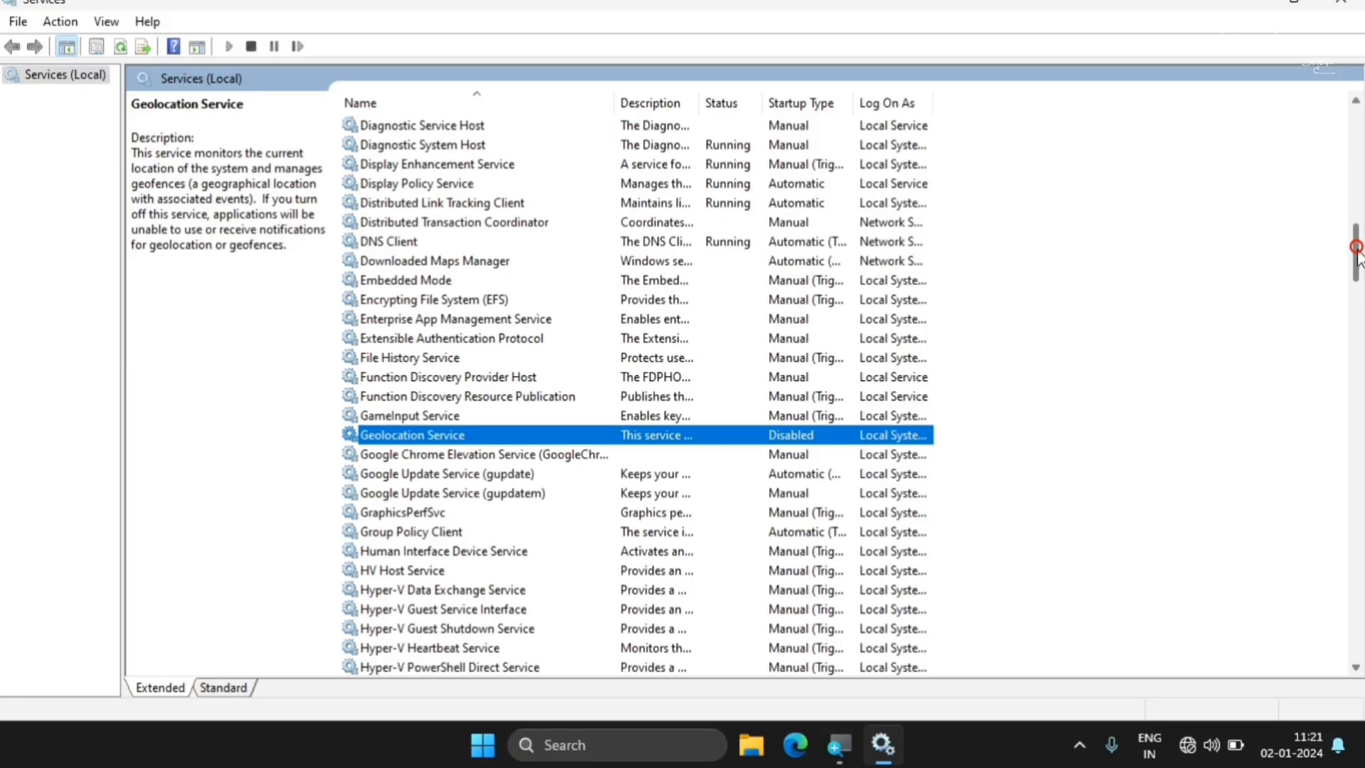
{"action": "scroll", "coordinate": [1343, 320], "scroll_direction": "down", "scroll_amount": 1}
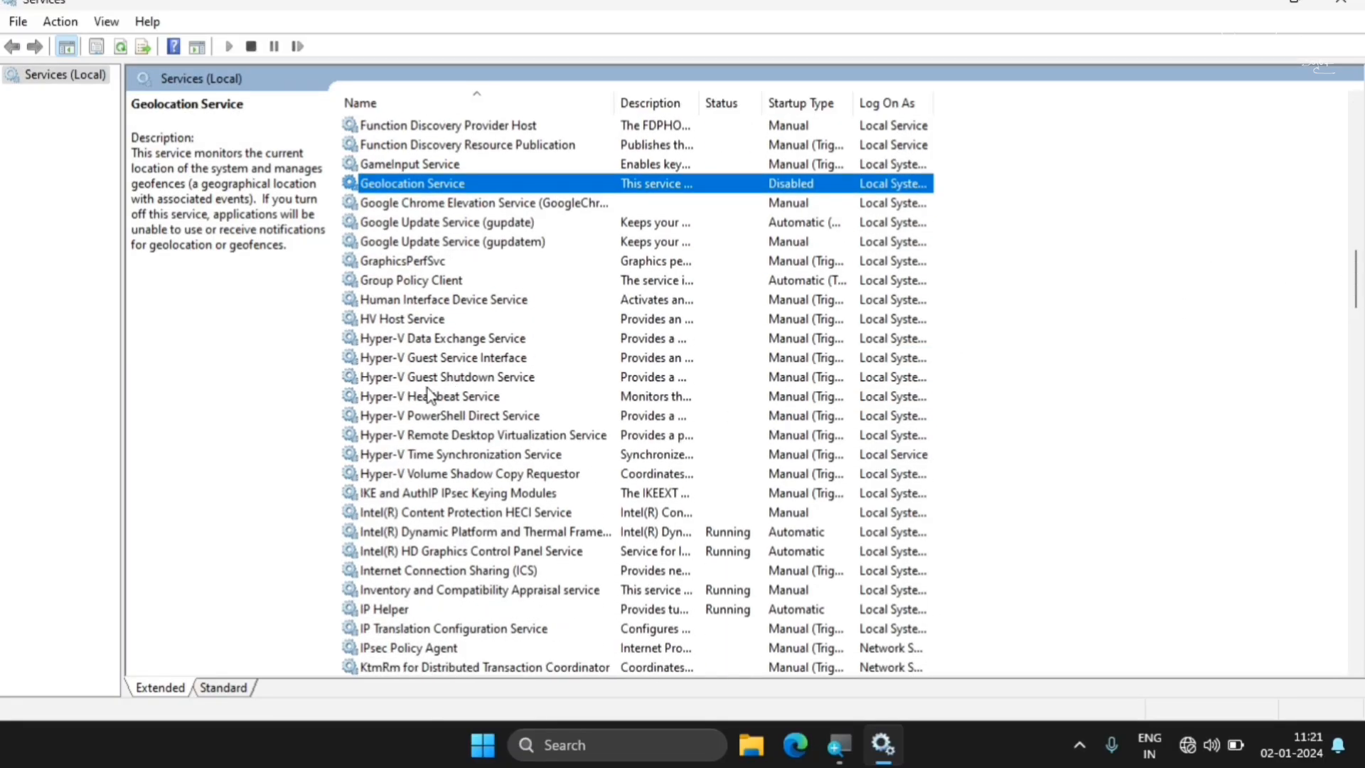
{"action": "left_click", "coordinate": [440, 347]}
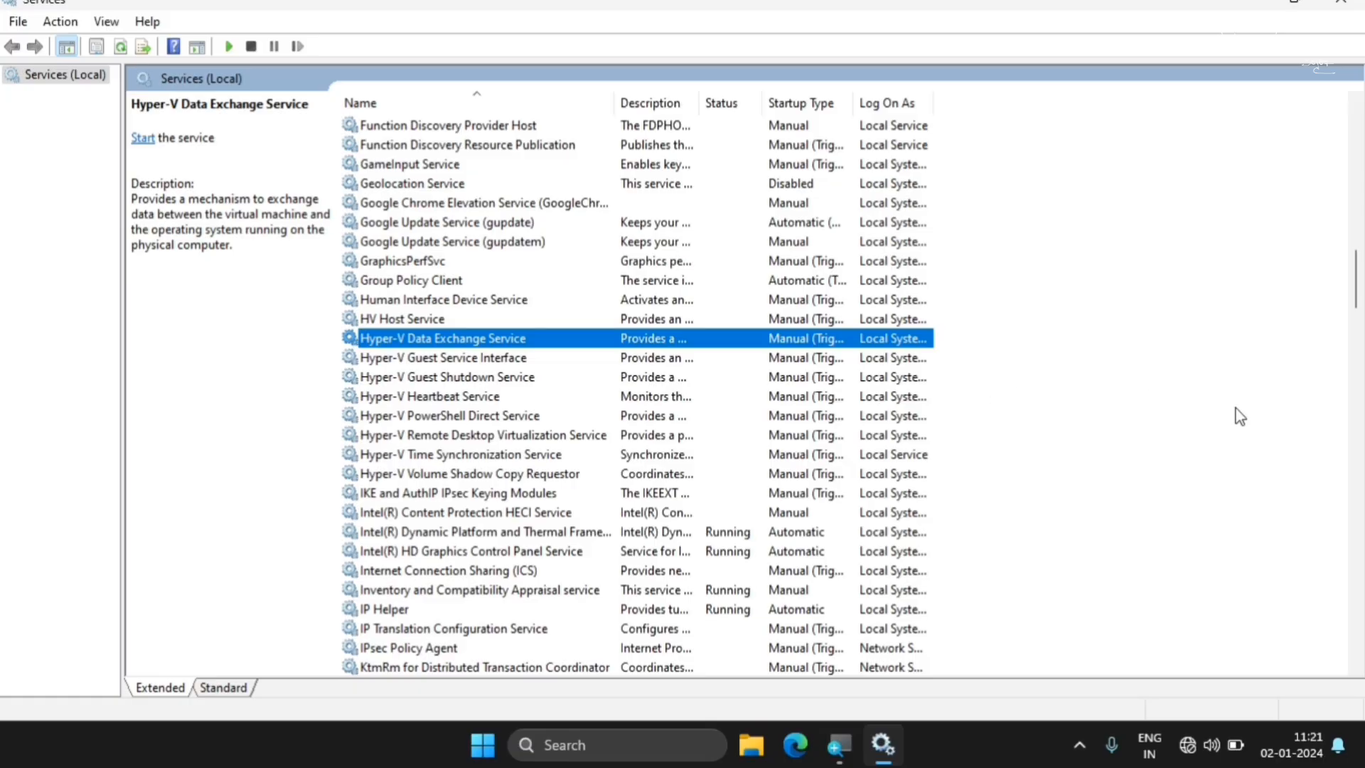
Set the IP Helper service's startup type to Disabled, stop the service and apply the changes
{"action": "scroll", "coordinate": [1357, 281], "scroll_direction": "down", "scroll_amount": 4}
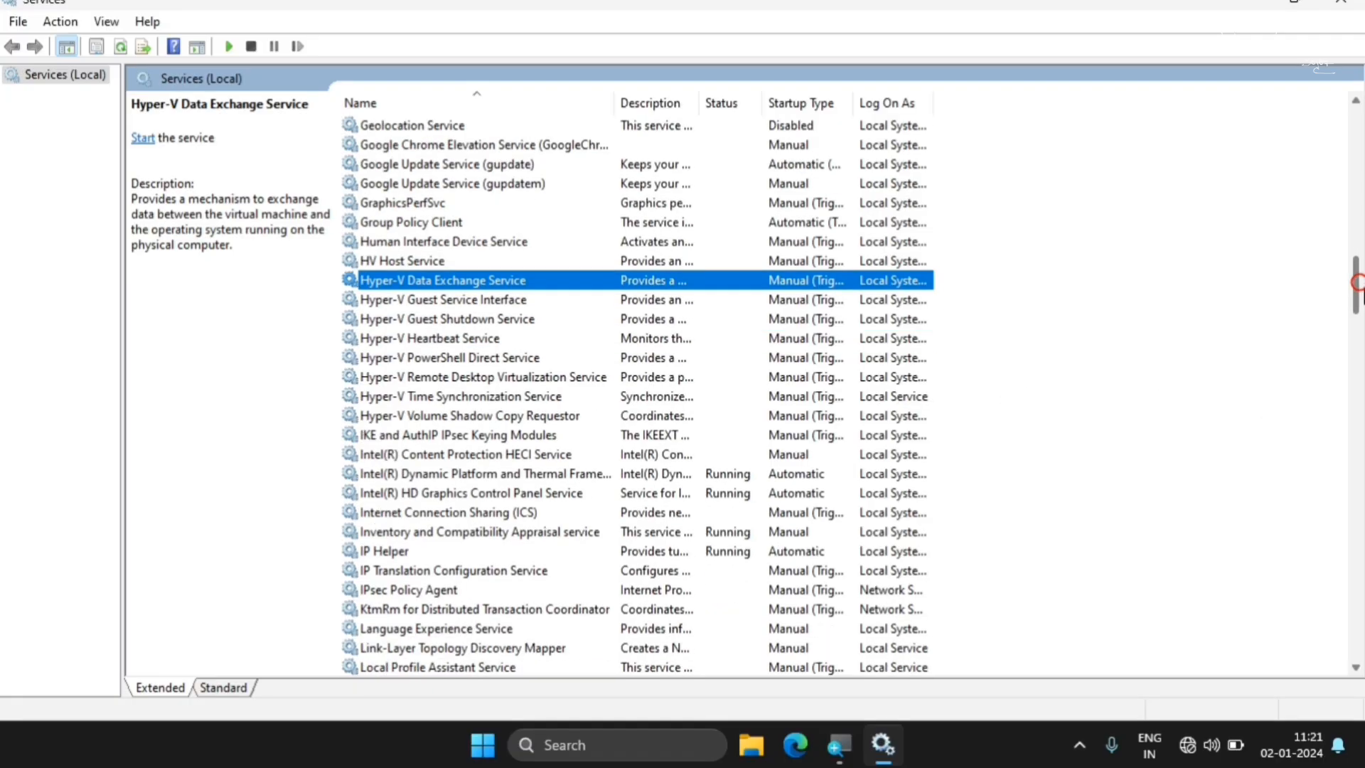
{"action": "scroll", "coordinate": [1350, 299], "scroll_direction": "down", "scroll_amount": 2}
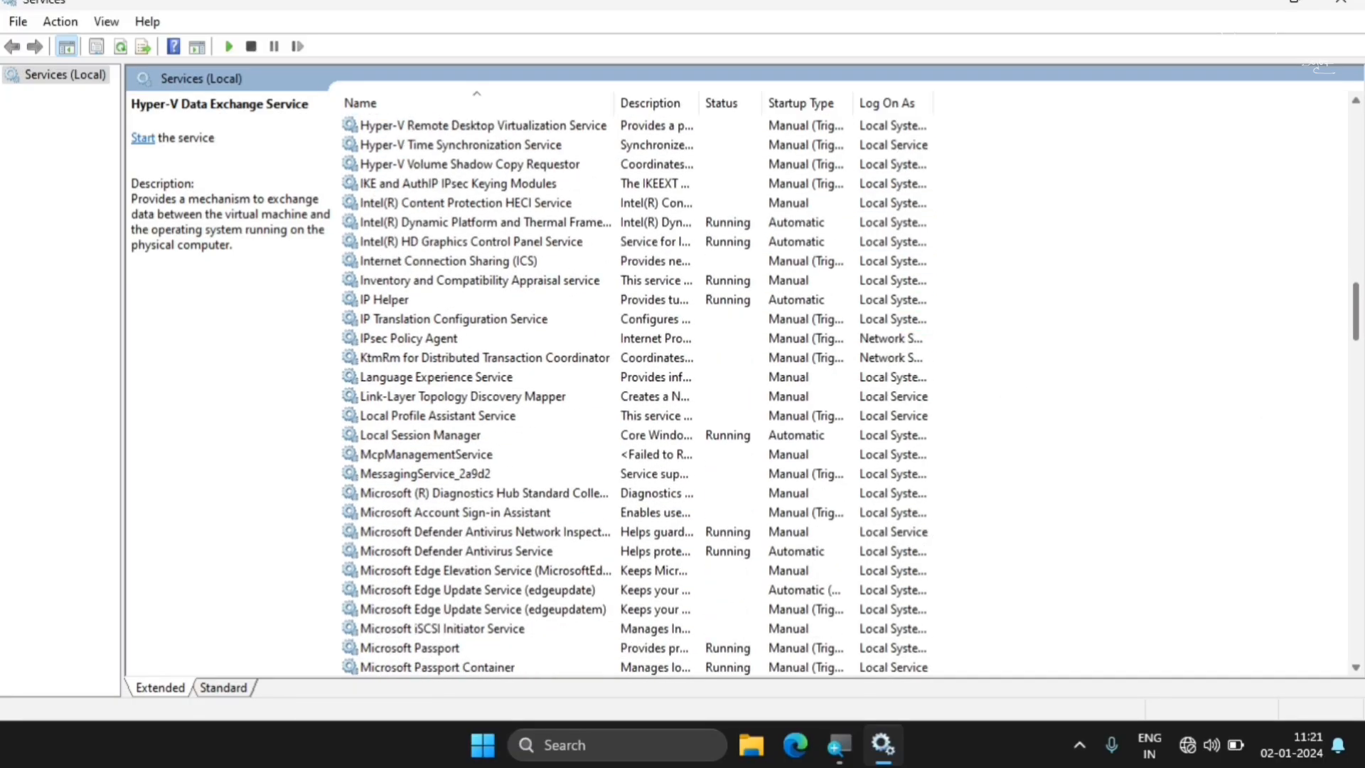
{"action": "left_click", "coordinate": [389, 322]}
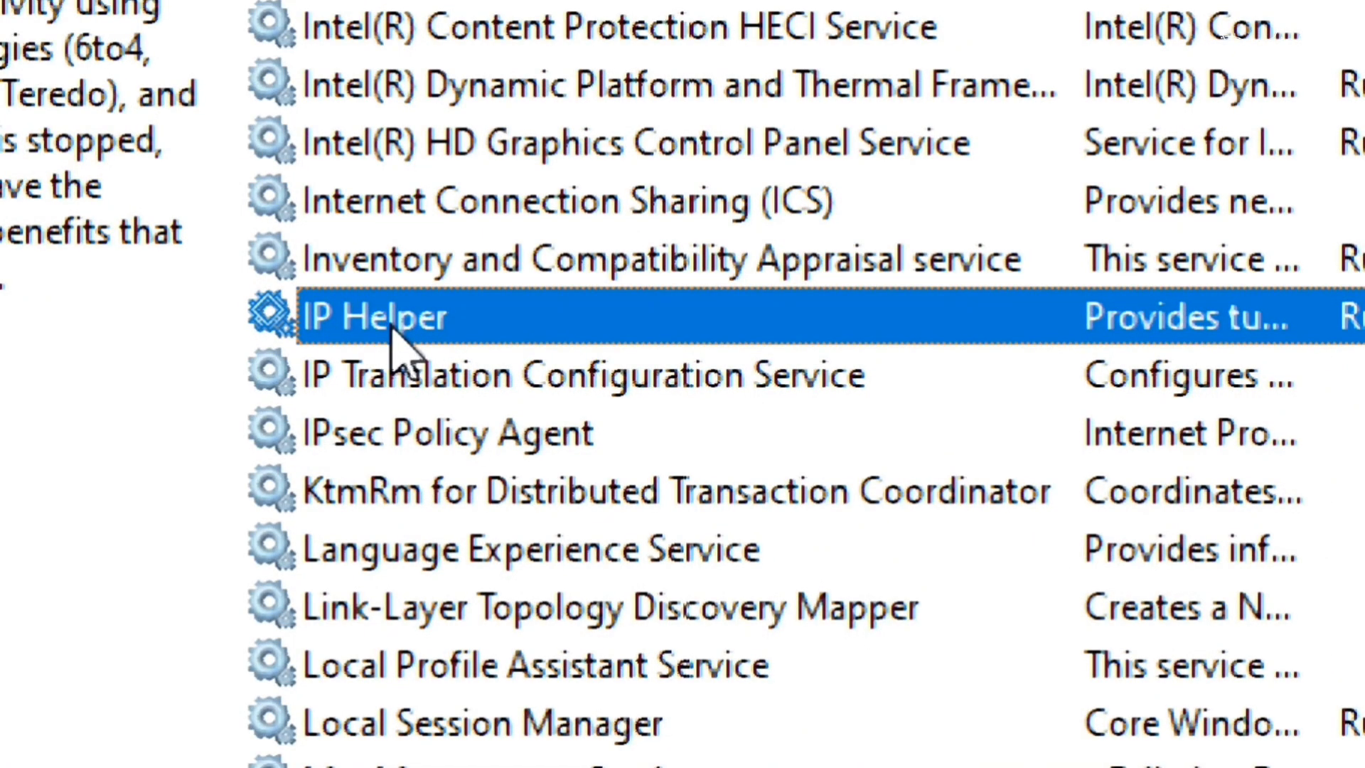
{"action": "right_click", "coordinate": [391, 329]}
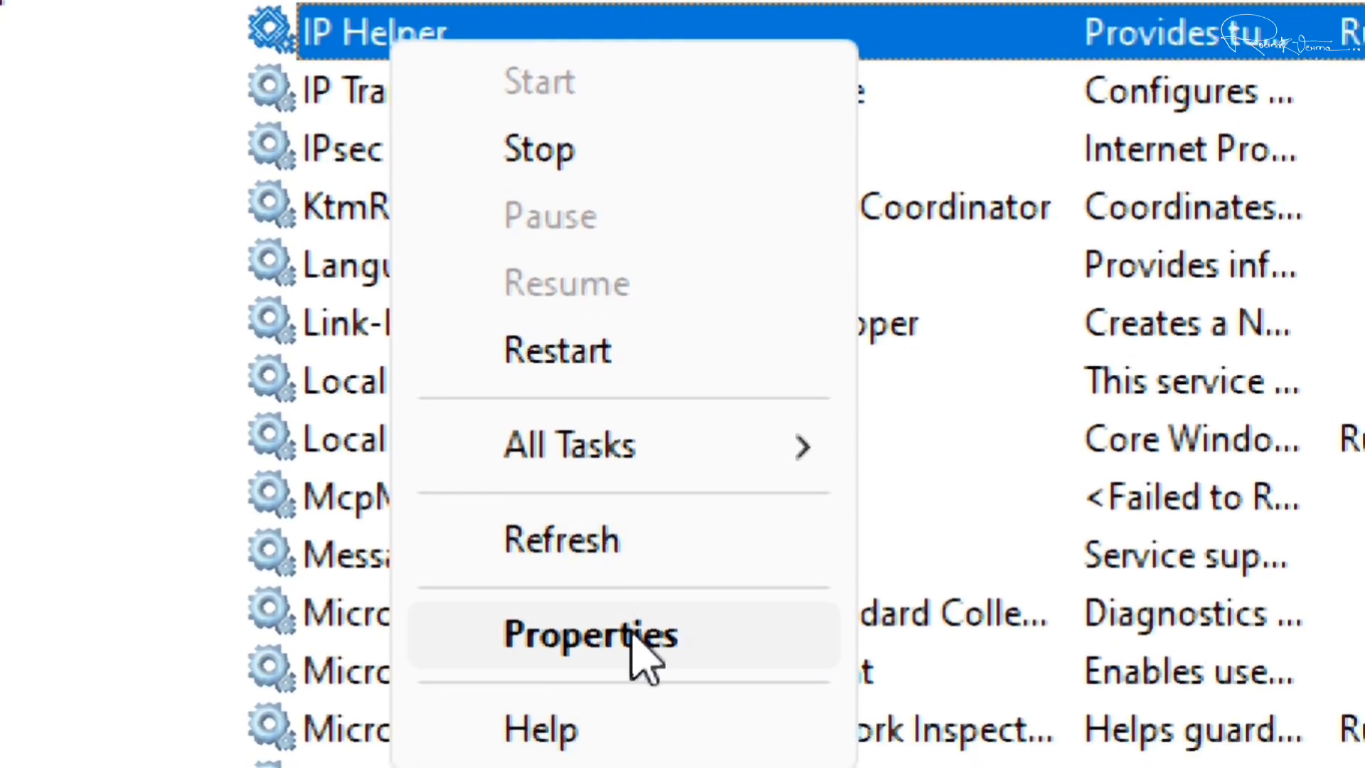
{"action": "left_click", "coordinate": [633, 631]}
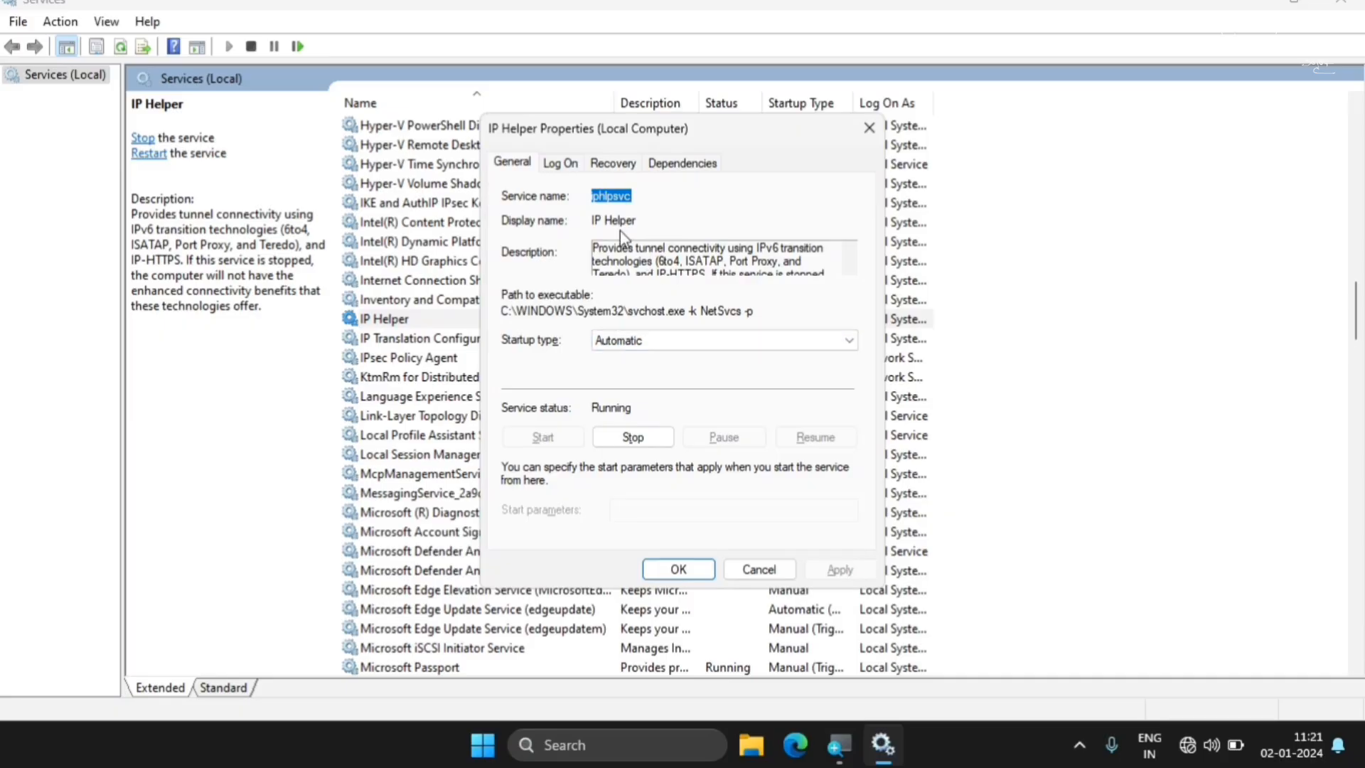
{"action": "left_click", "coordinate": [720, 344]}
{"action": "left_click", "coordinate": [629, 395]}
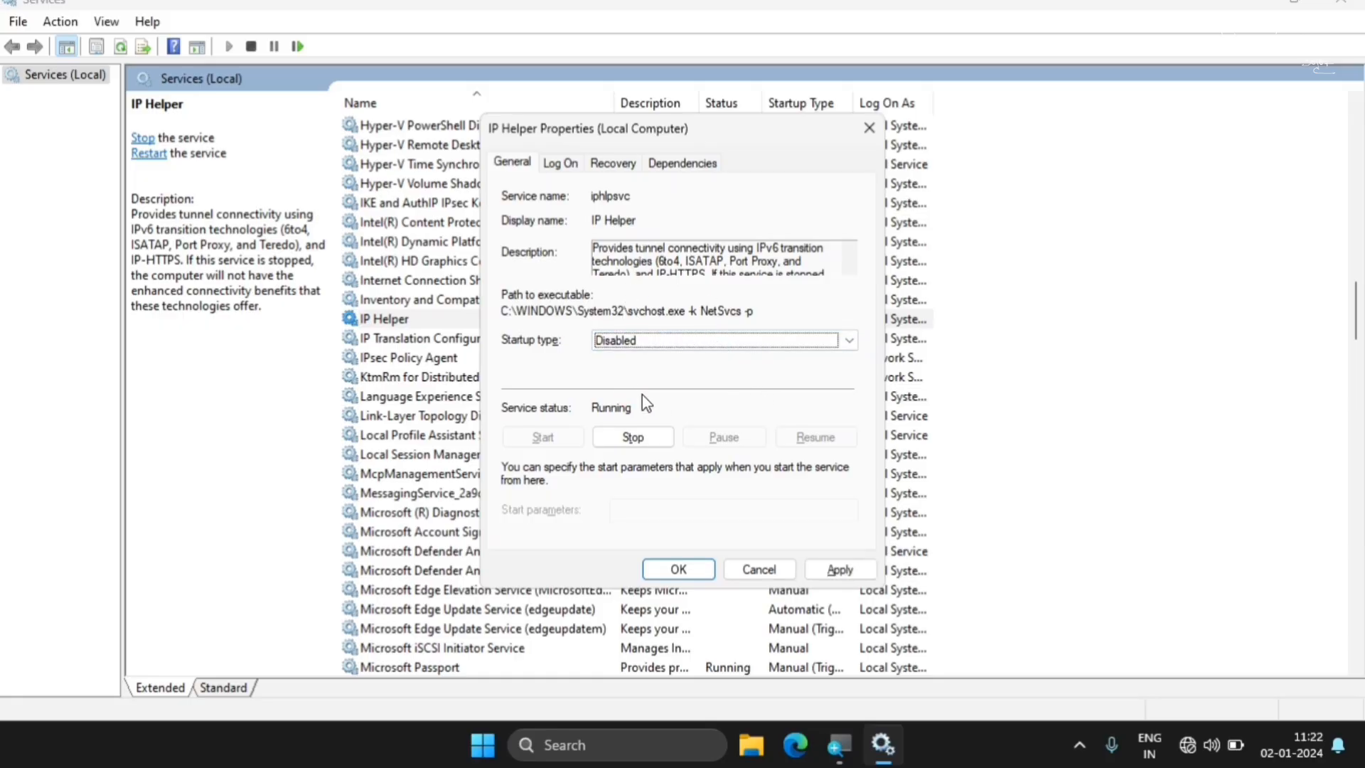
{"action": "left_click", "coordinate": [838, 574]}
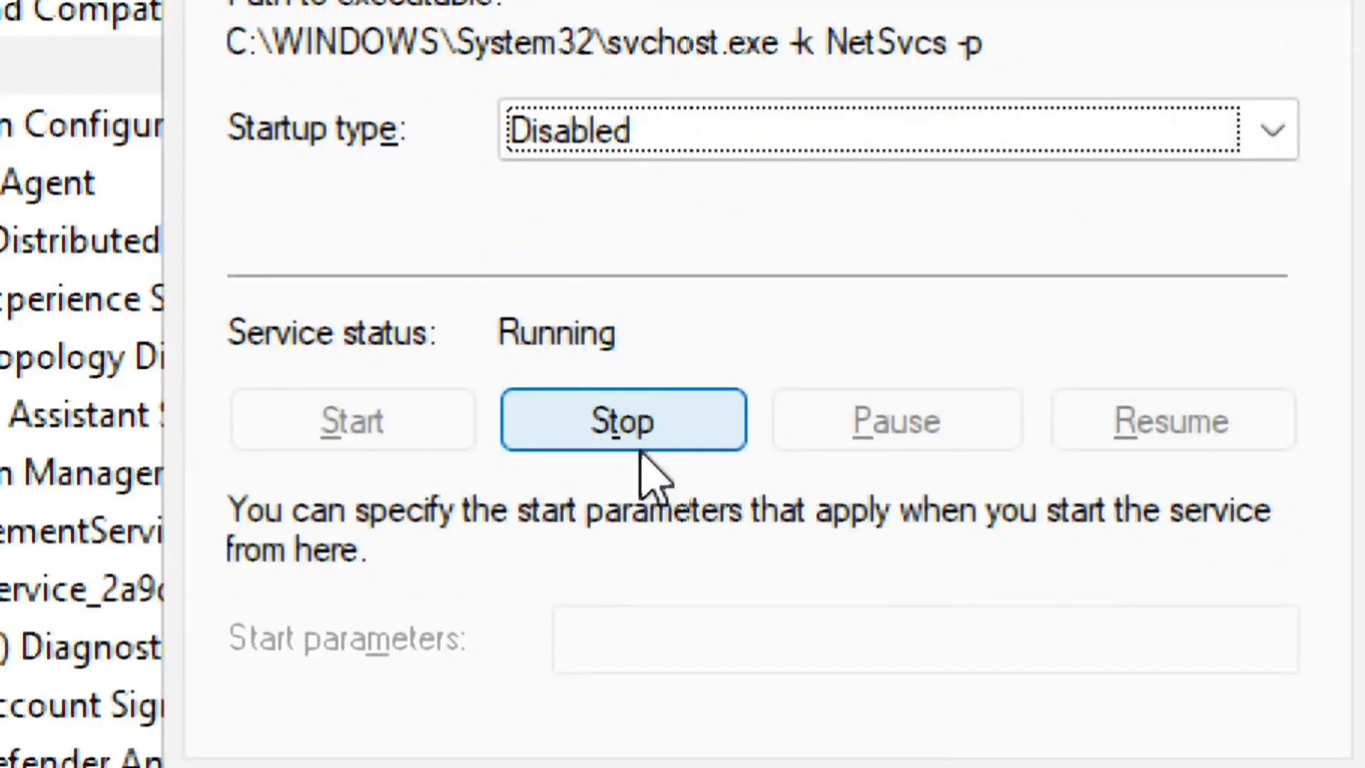
{"action": "left_click", "coordinate": [641, 446]}
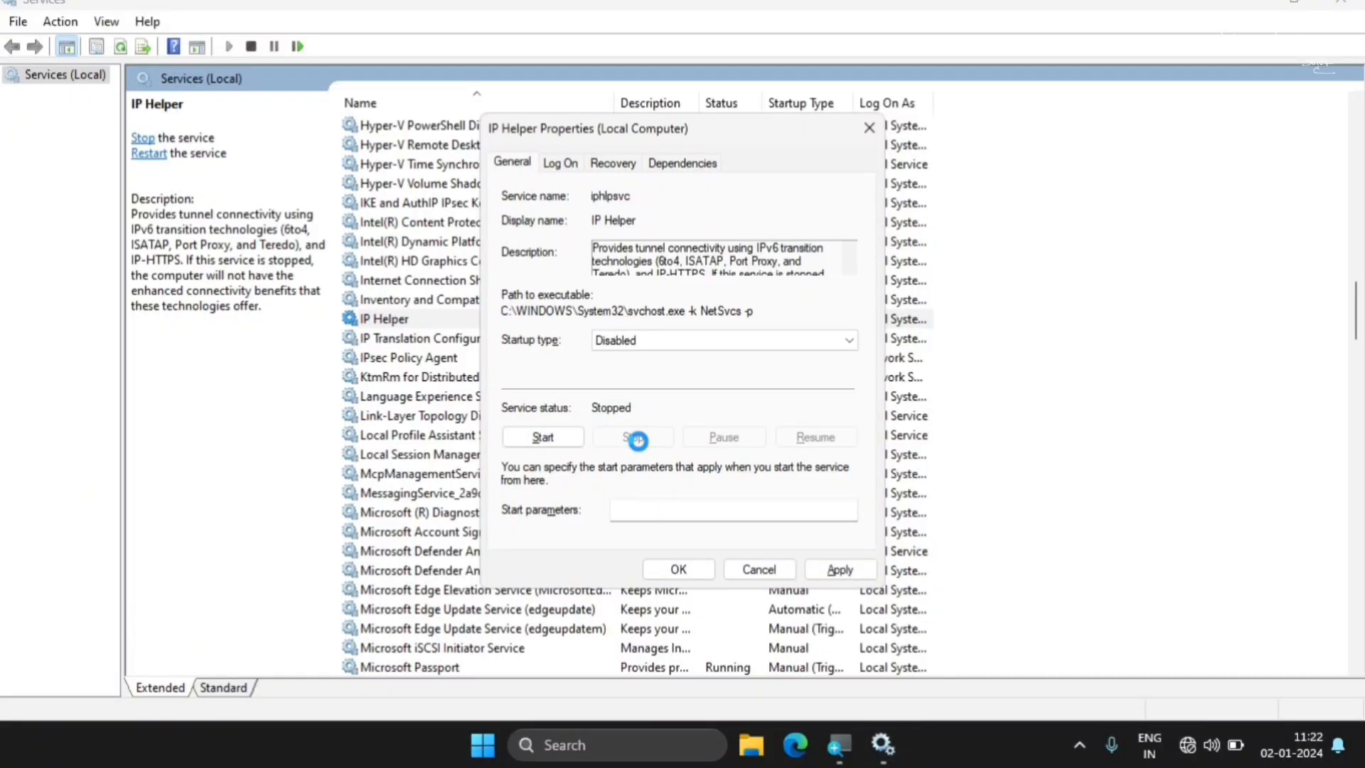
{"action": "left_click", "coordinate": [840, 570]}
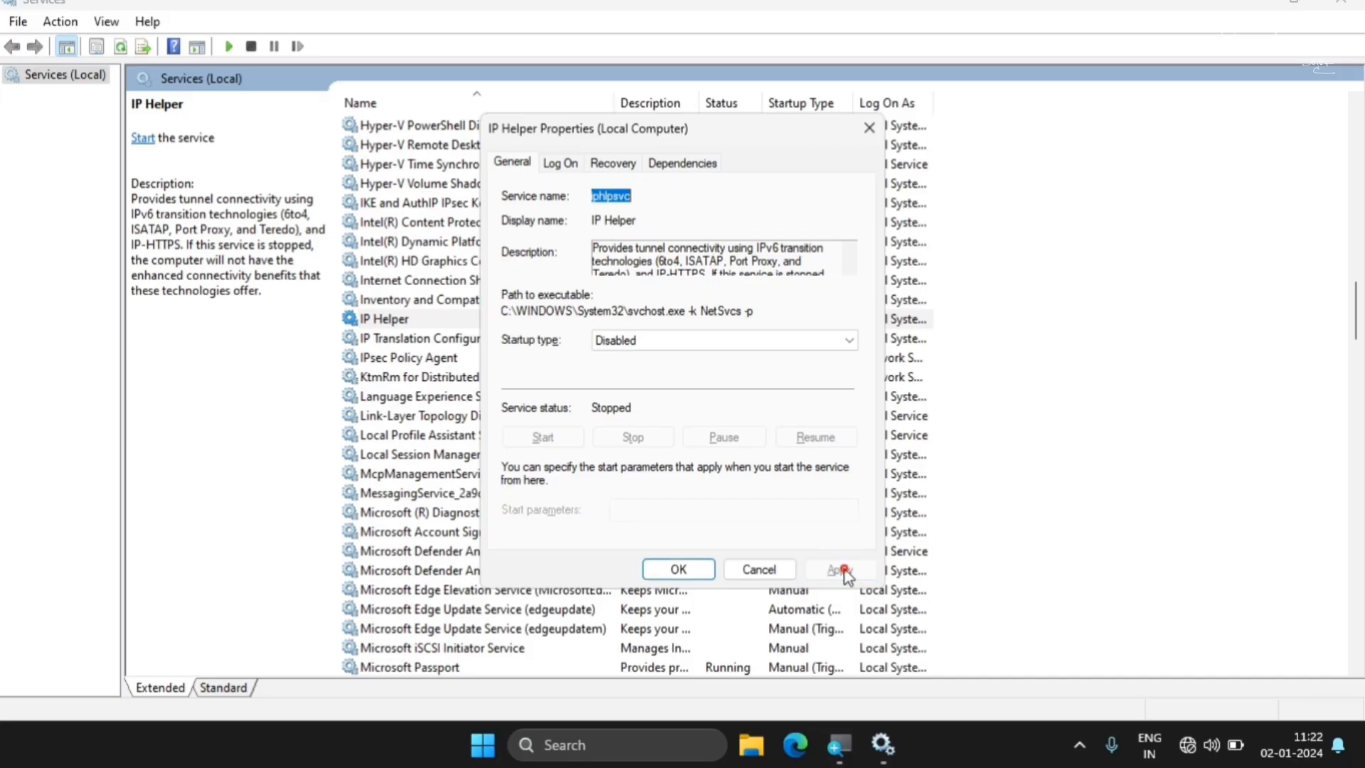
{"action": "left_click", "coordinate": [673, 573]}
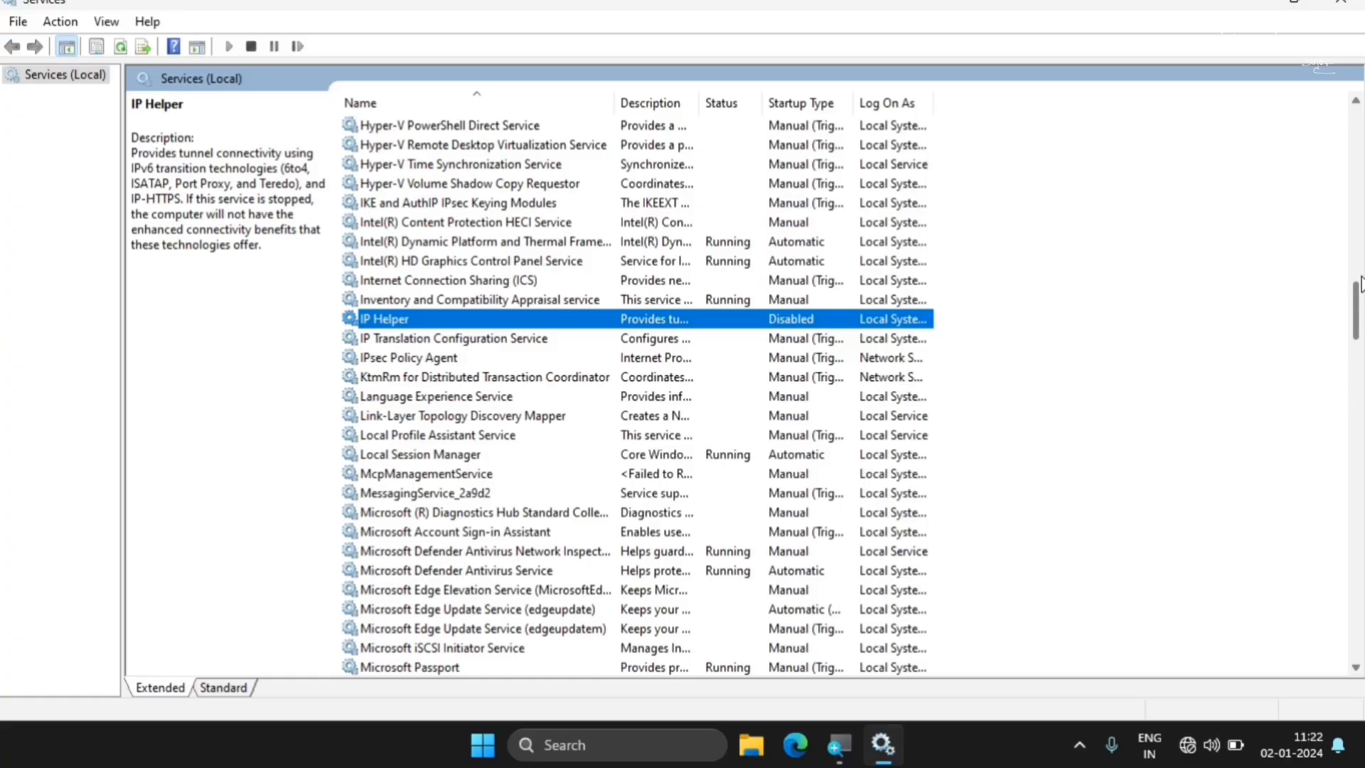
Set the Phone Service's startup type to Disabled and apply the change
{"action": "left_click_drag", "start_coordinate": [1357, 302], "coordinate": [1357, 365]}
{"action": "scroll", "coordinate": [1356, 373], "scroll_direction": "down", "scroll_amount": 3}
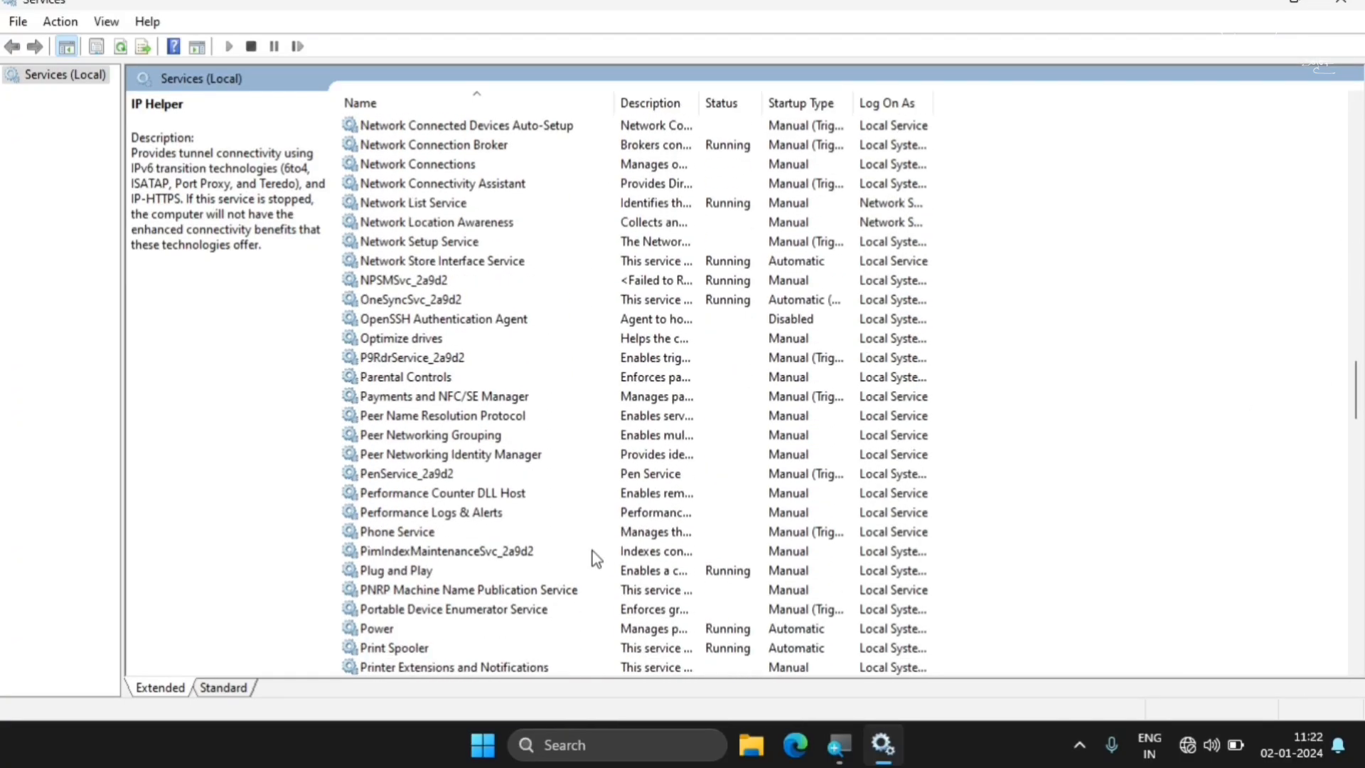
{"action": "left_click", "coordinate": [409, 533]}
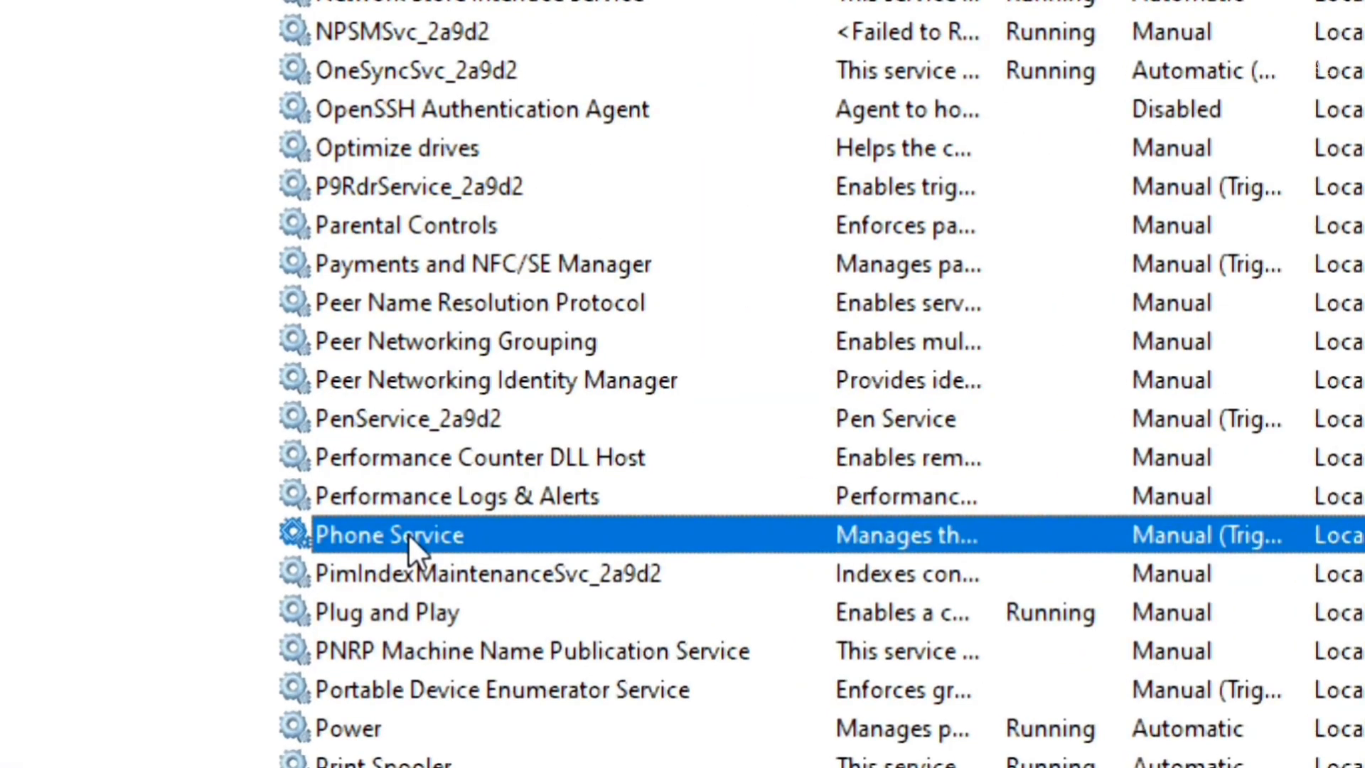
{"action": "right_click", "coordinate": [408, 533]}
{"action": "left_click", "coordinate": [594, 439]}
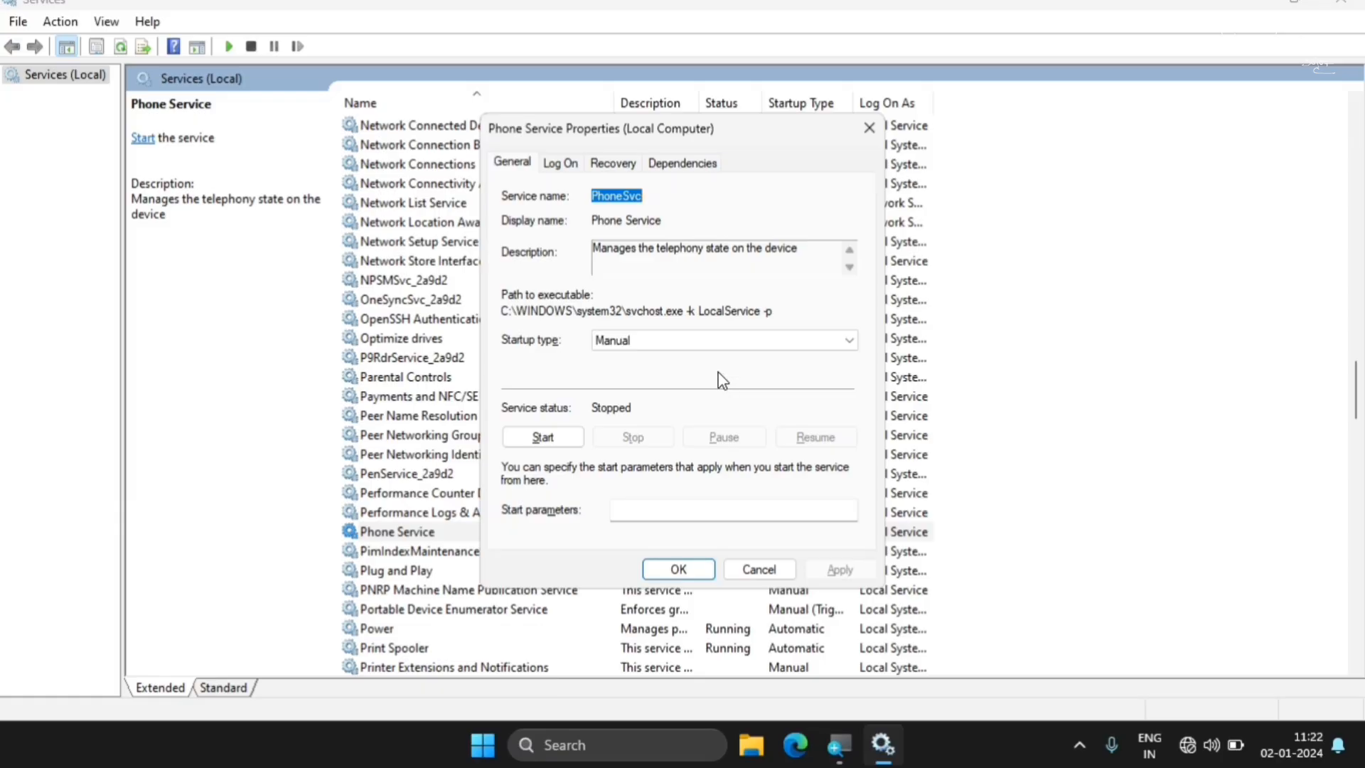
{"action": "left_click", "coordinate": [680, 340]}
{"action": "left_click", "coordinate": [668, 401]}
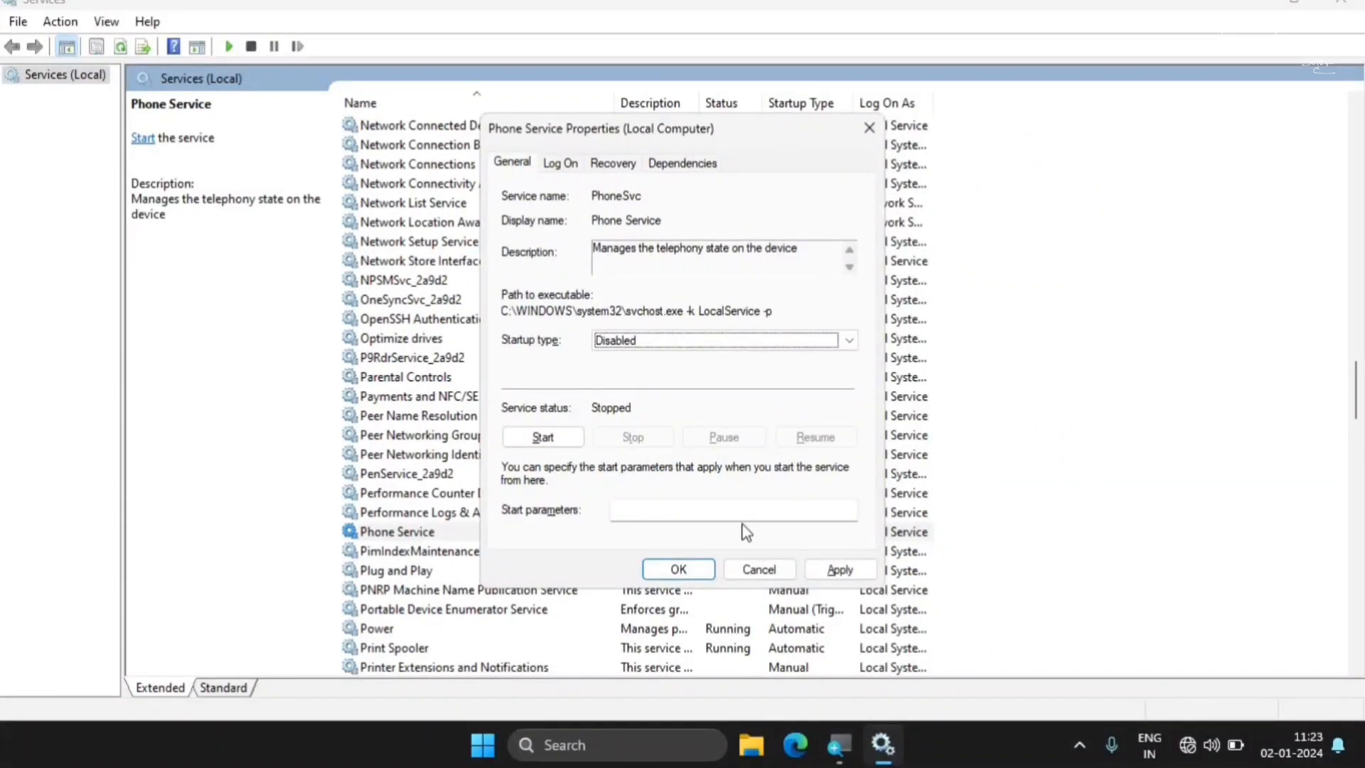
{"action": "left_click", "coordinate": [840, 570]}
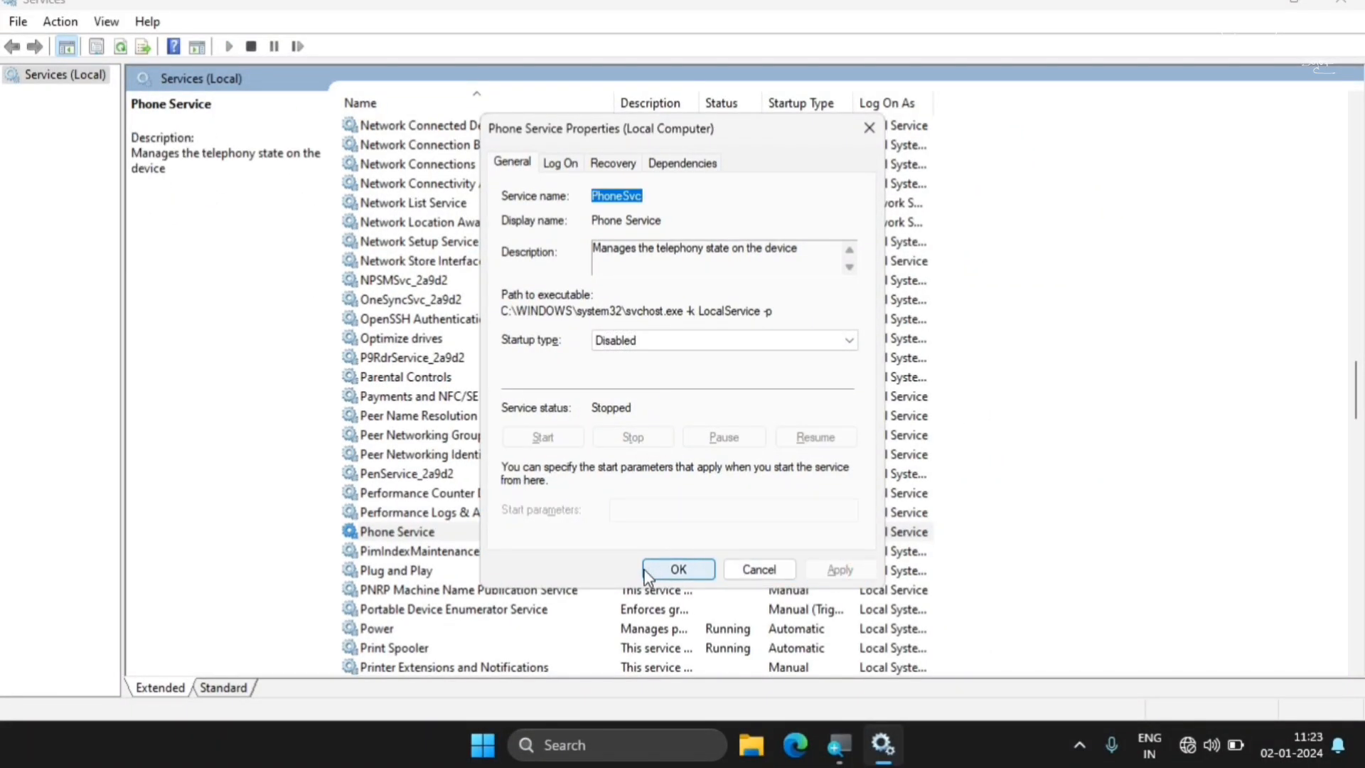
{"action": "left_click", "coordinate": [668, 569]}
Set the Print Spooler service's startup type to Disabled, stop the service and apply the changes
{"action": "left_click_drag", "start_coordinate": [1357, 384], "coordinate": [1360, 419]}
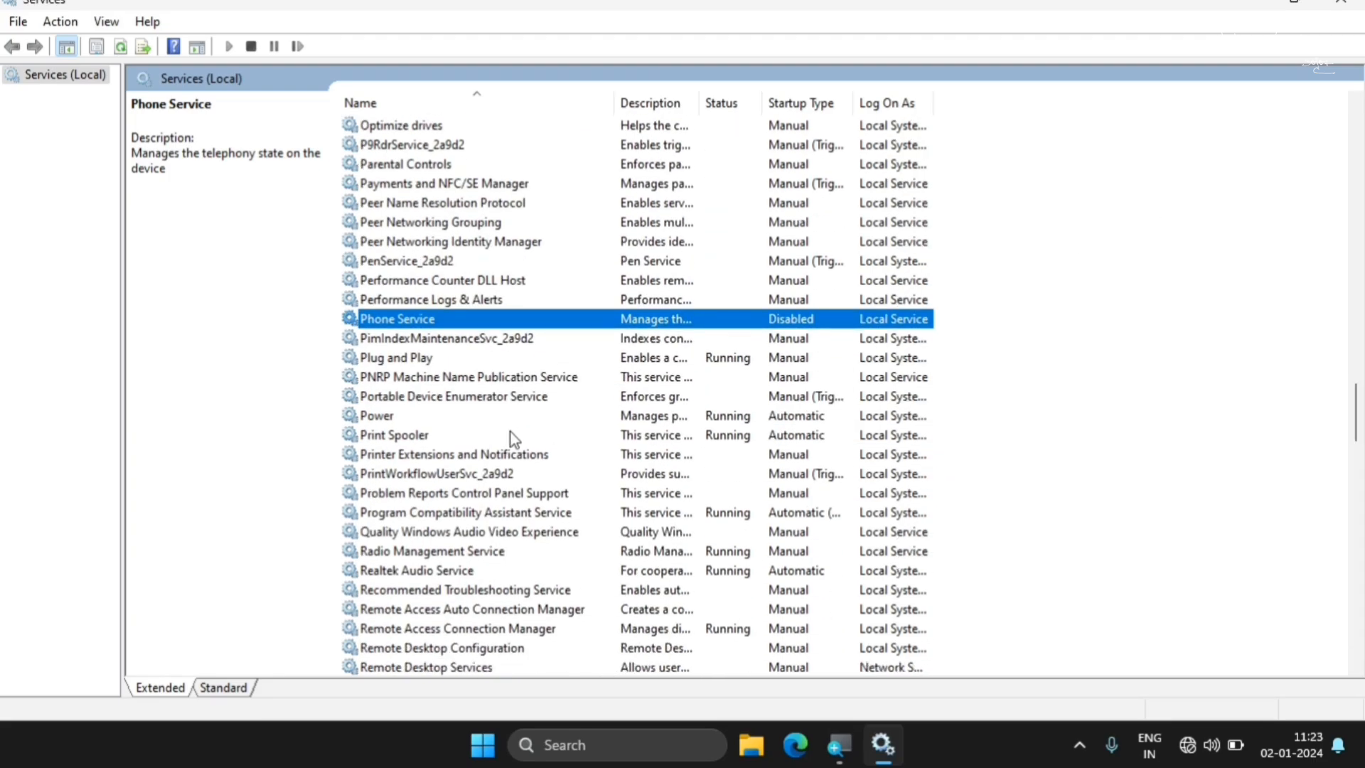
{"action": "left_click", "coordinate": [414, 438]}
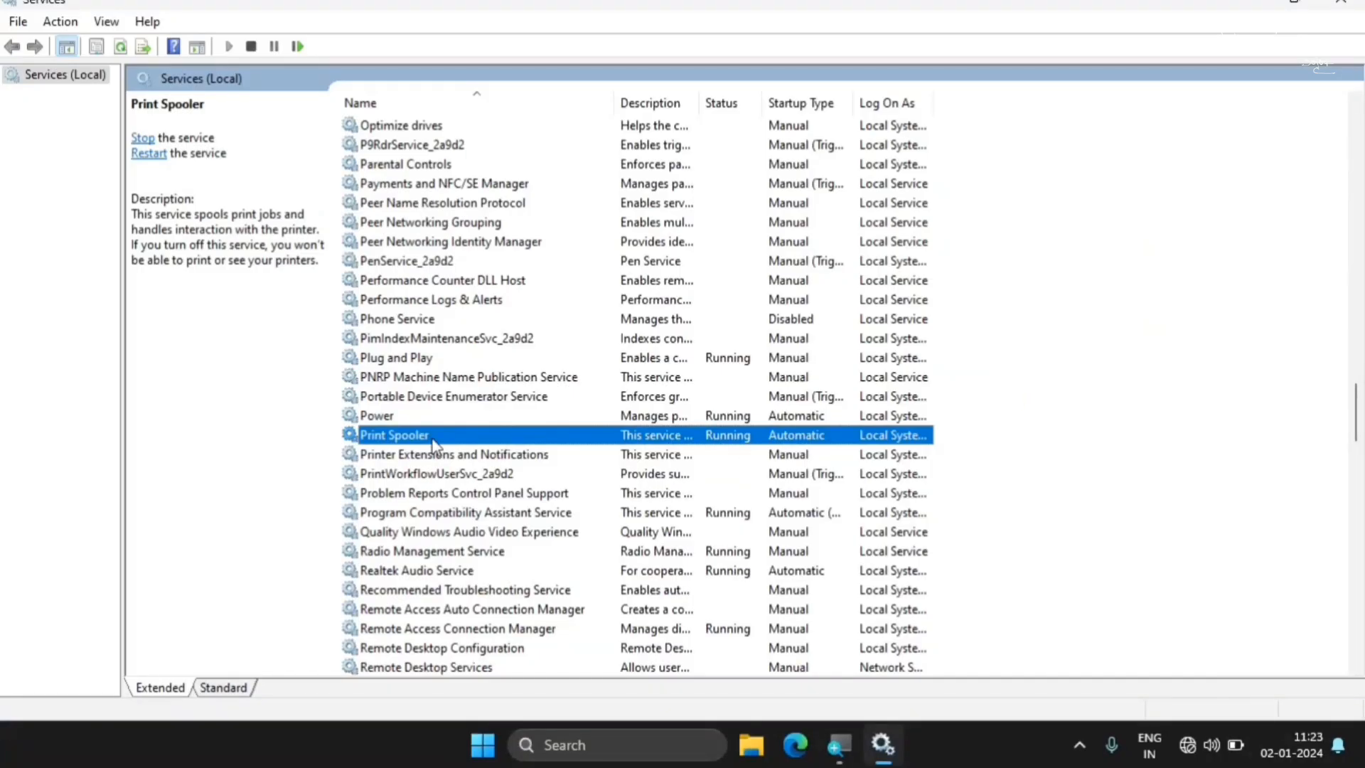
{"action": "right_click", "coordinate": [475, 438]}
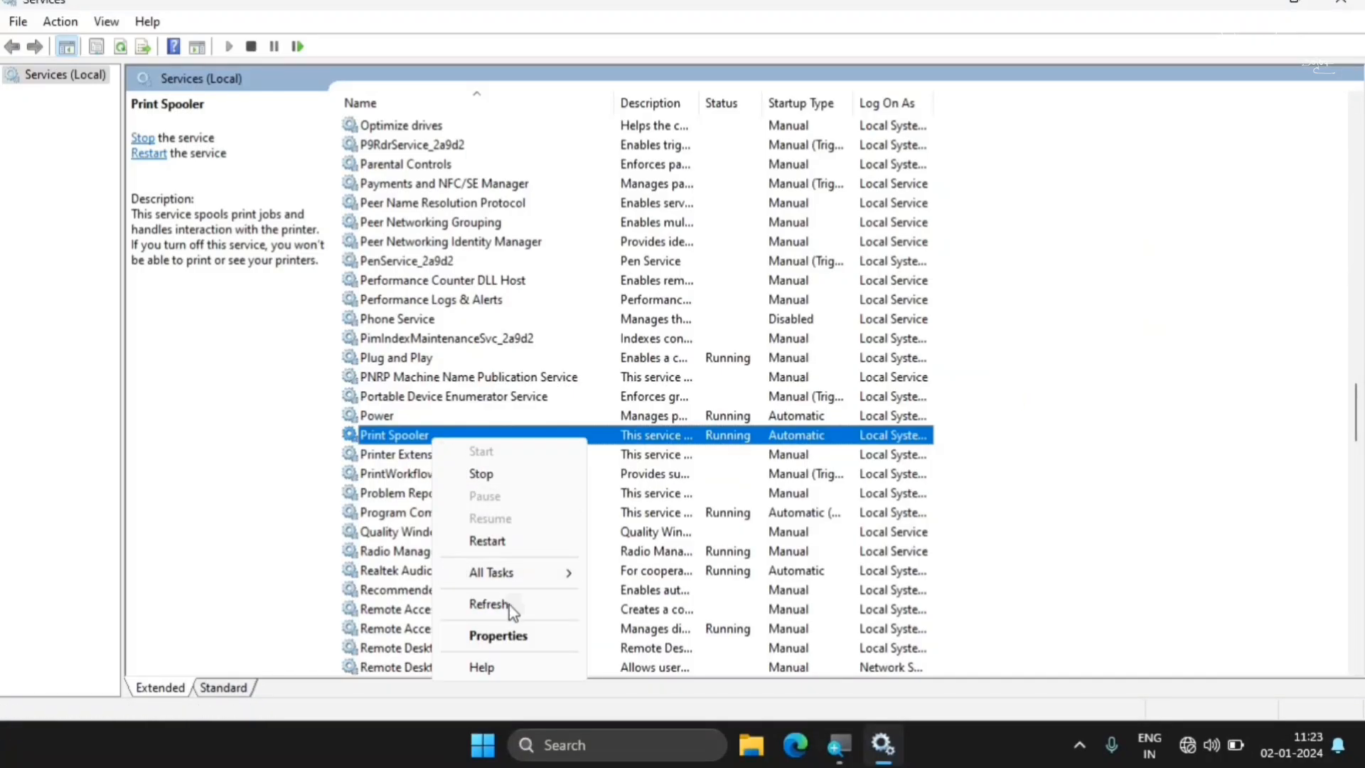
{"action": "left_click", "coordinate": [509, 636]}
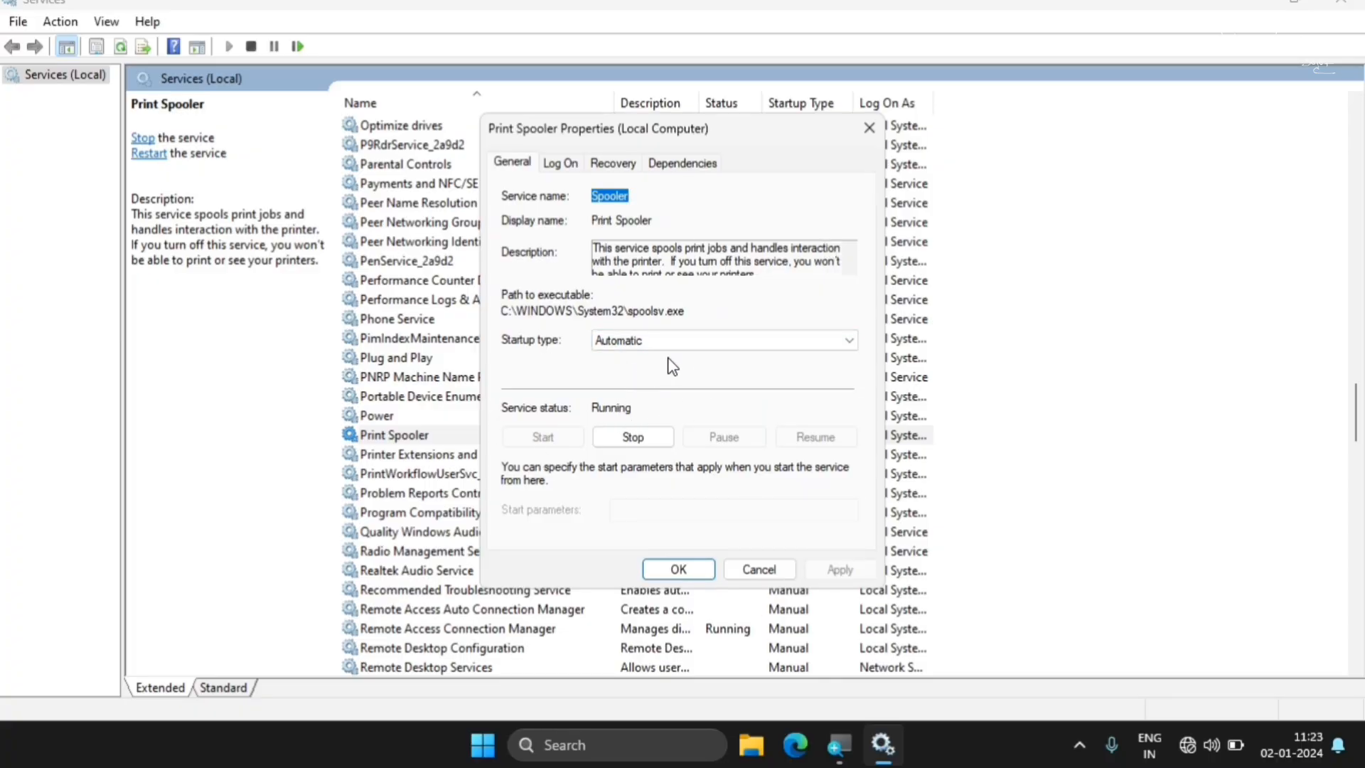
{"action": "left_click", "coordinate": [696, 349]}
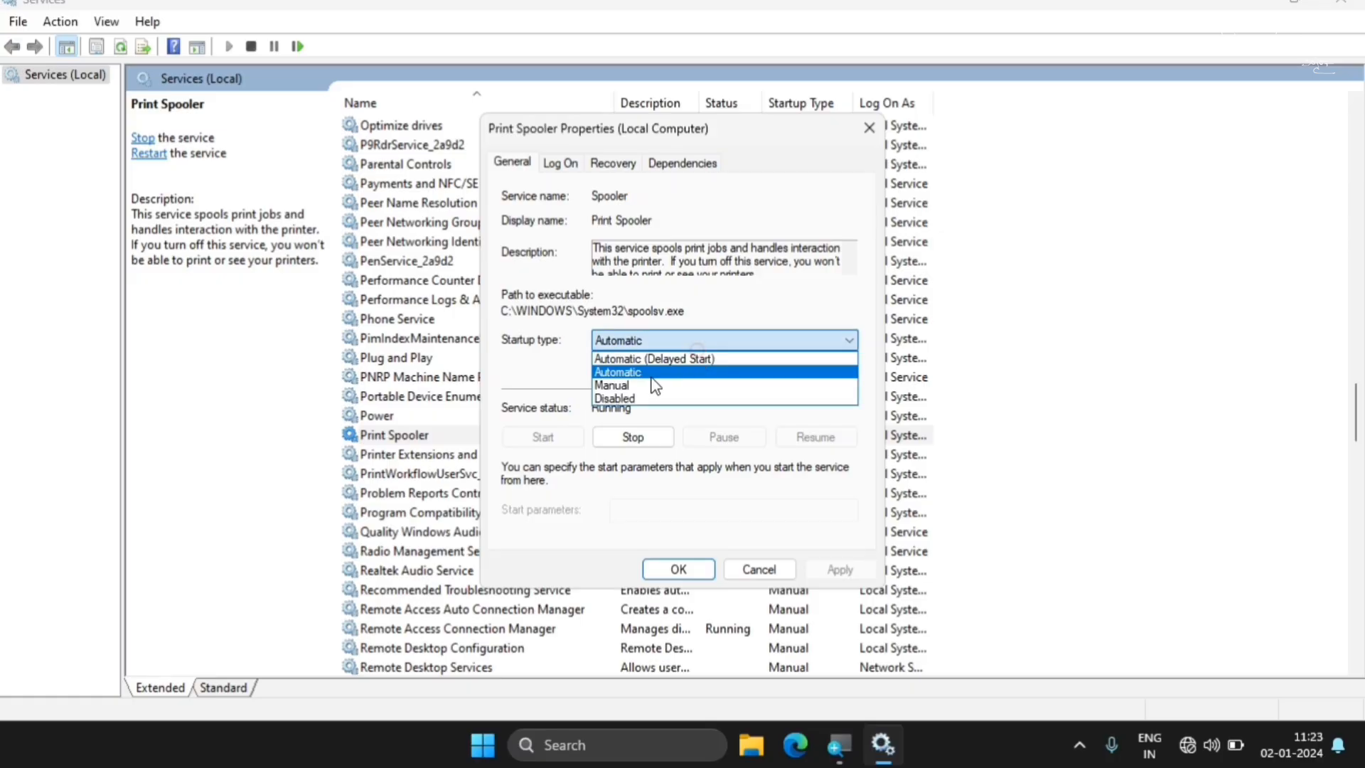
{"action": "left_click", "coordinate": [625, 396]}
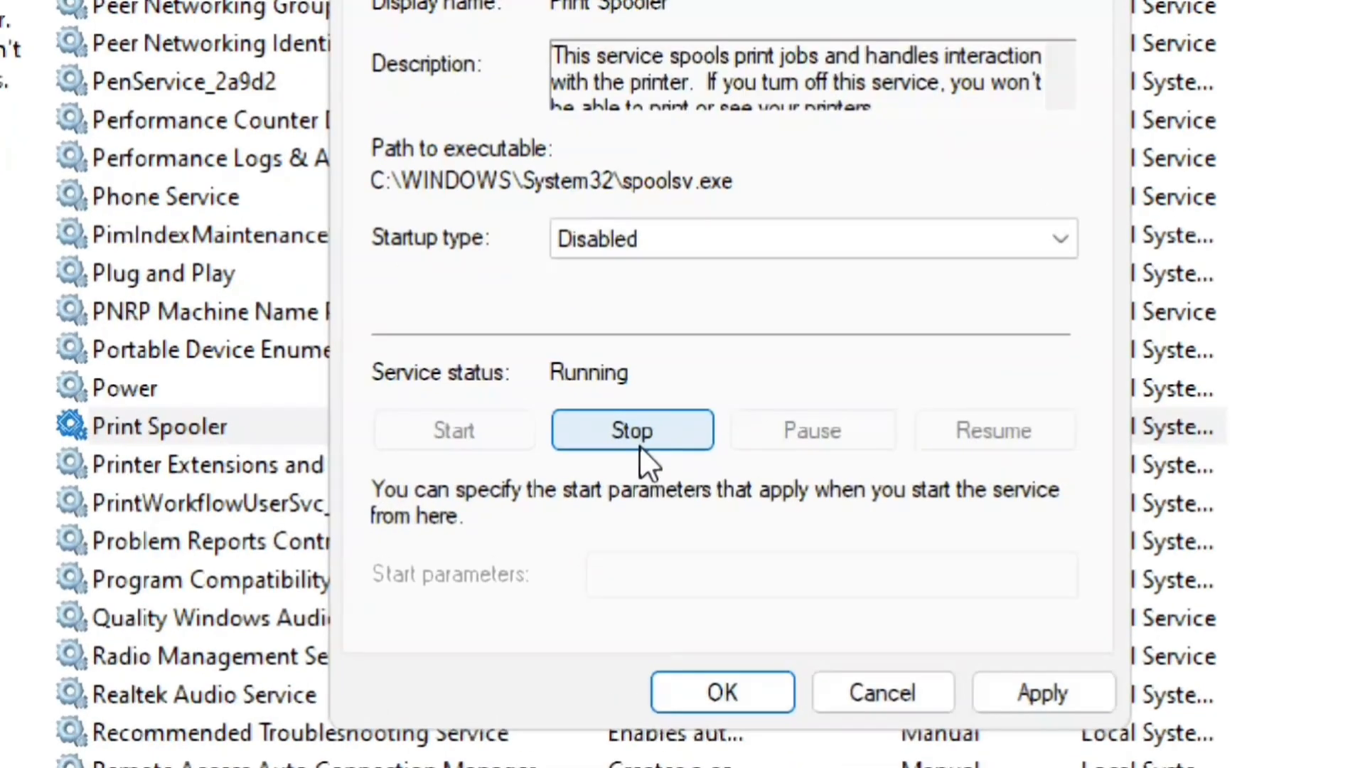
{"action": "left_click", "coordinate": [636, 442]}
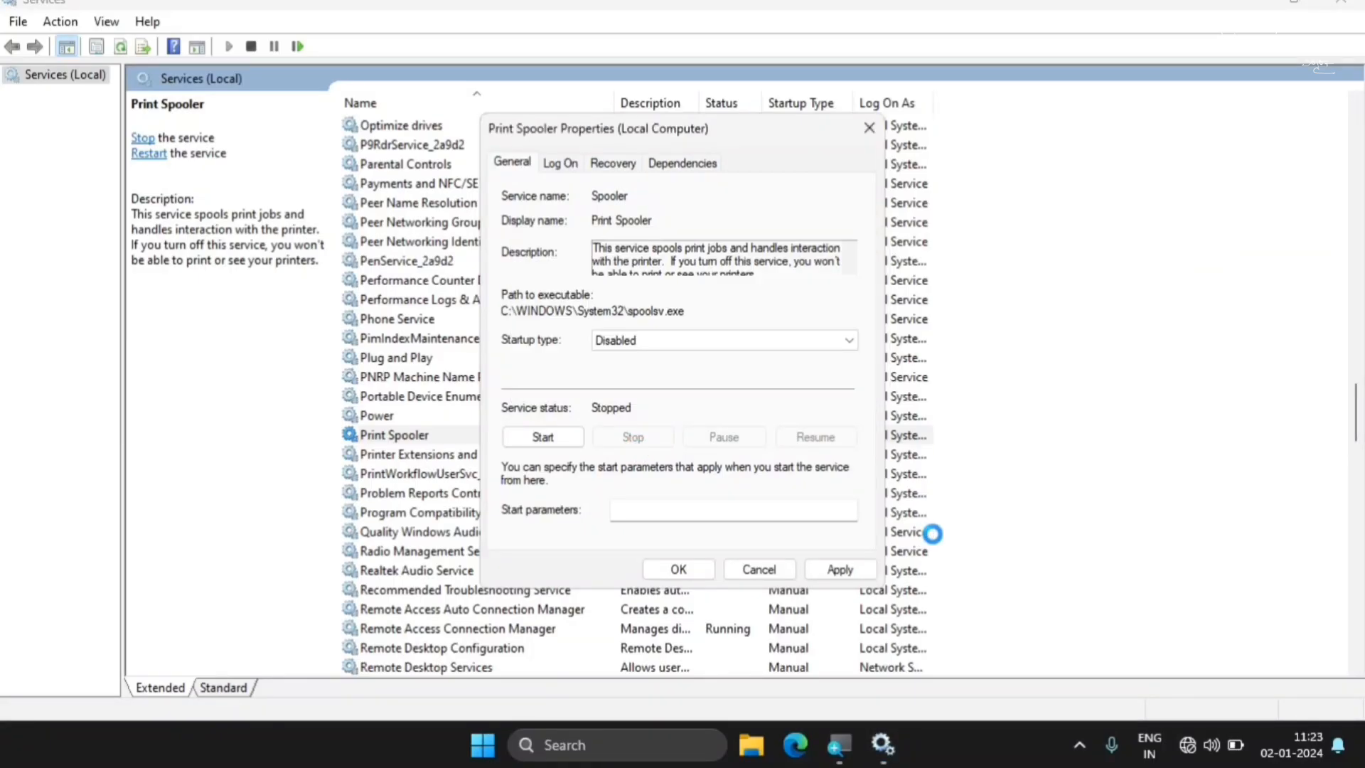
{"action": "left_click", "coordinate": [844, 571]}
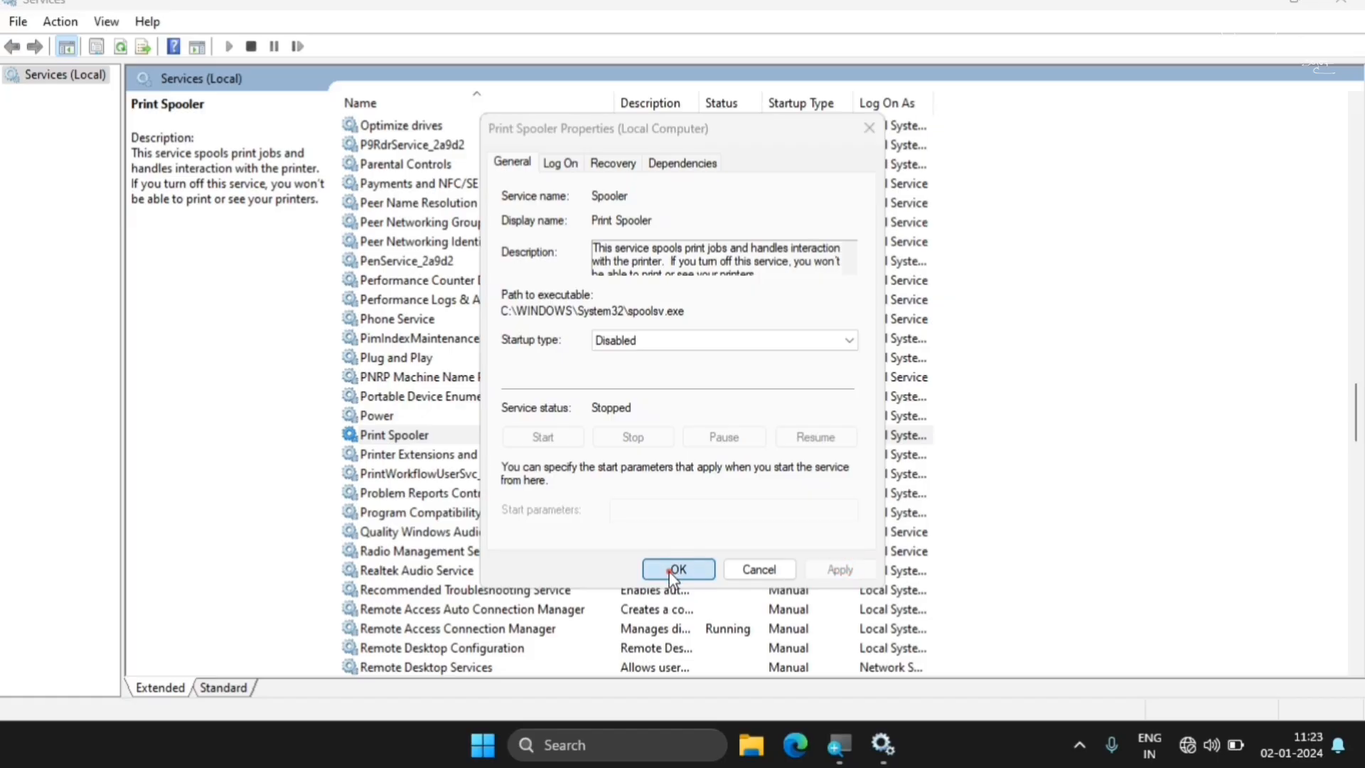
{"action": "left_click", "coordinate": [668, 570]}
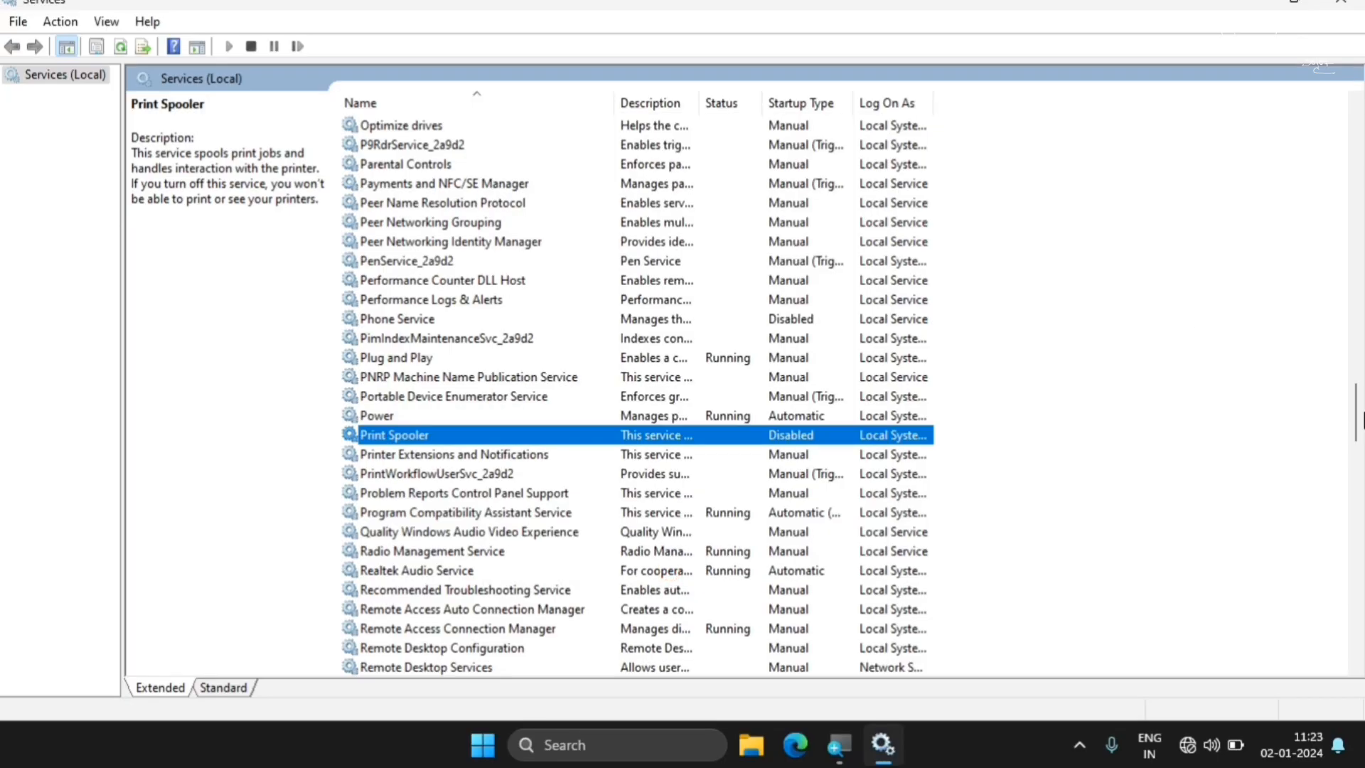
Set the Remote Desktop Configuration service's startup type to Disabled and apply the change
{"action": "left_click", "coordinate": [1363, 412]}
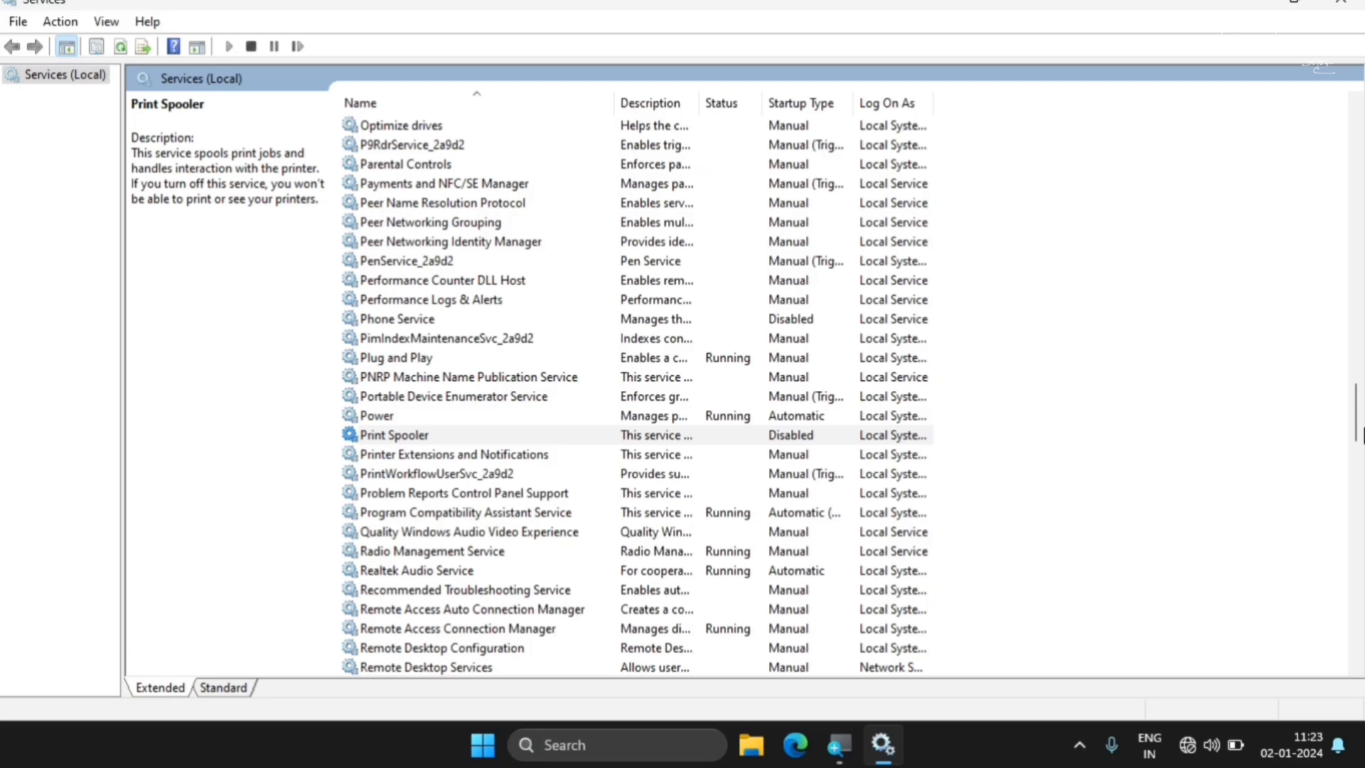
{"action": "left_click", "coordinate": [405, 648]}
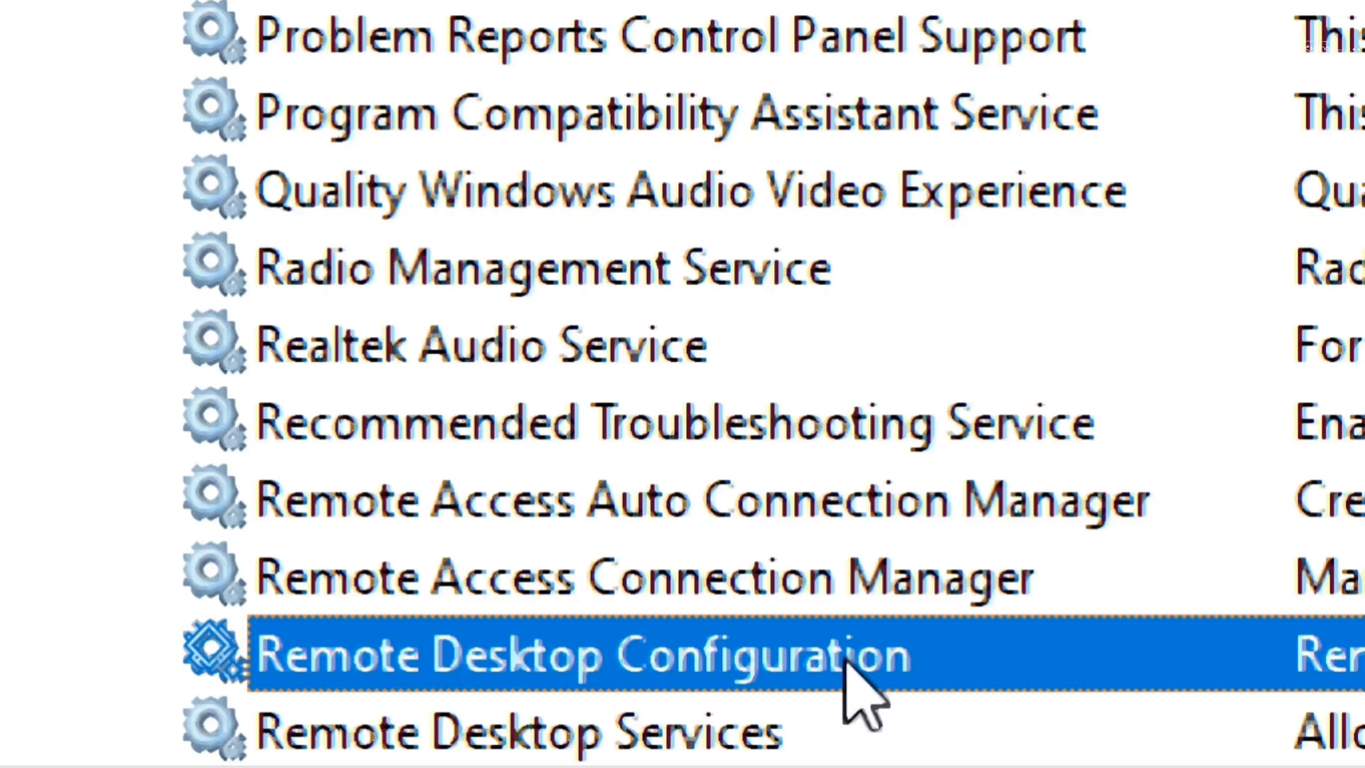
{"action": "right_click", "coordinate": [648, 653]}
{"action": "left_click", "coordinate": [1039, 483]}
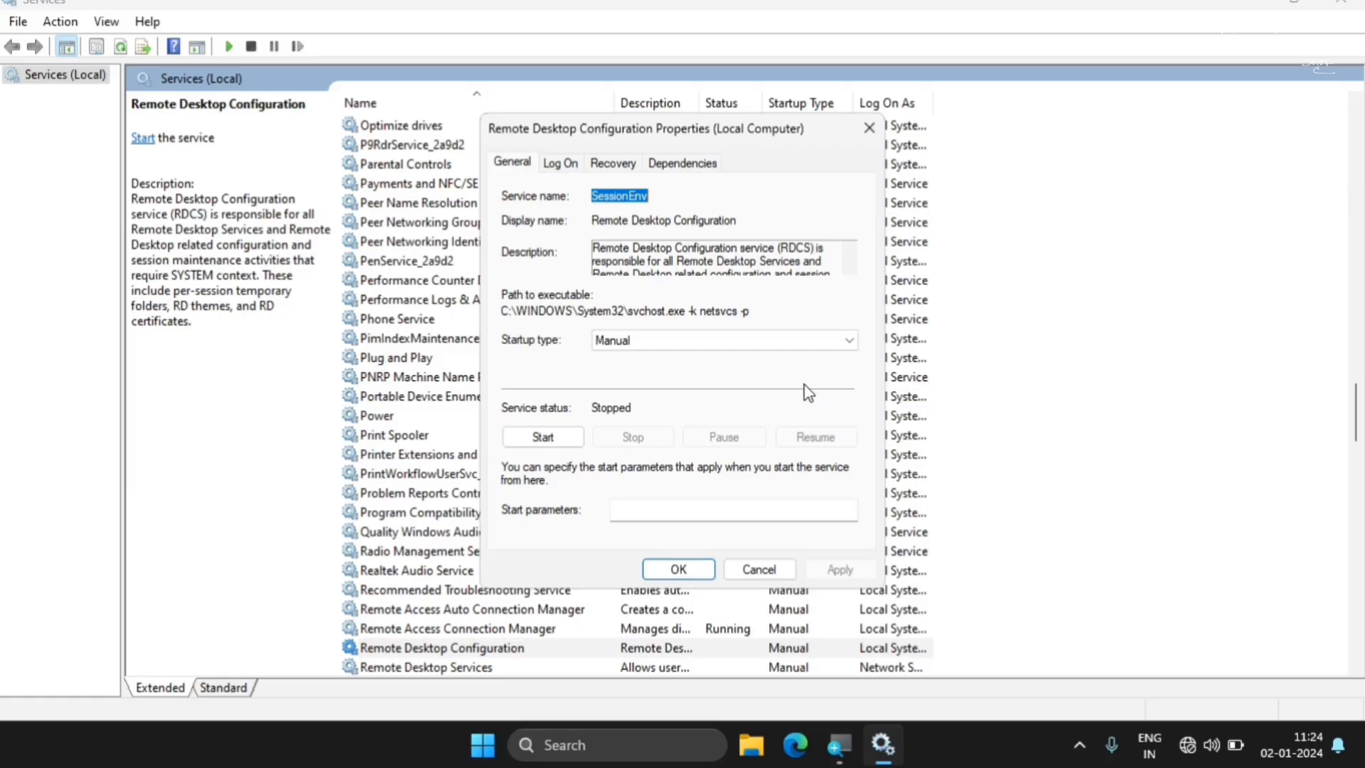
{"action": "left_click", "coordinate": [686, 342]}
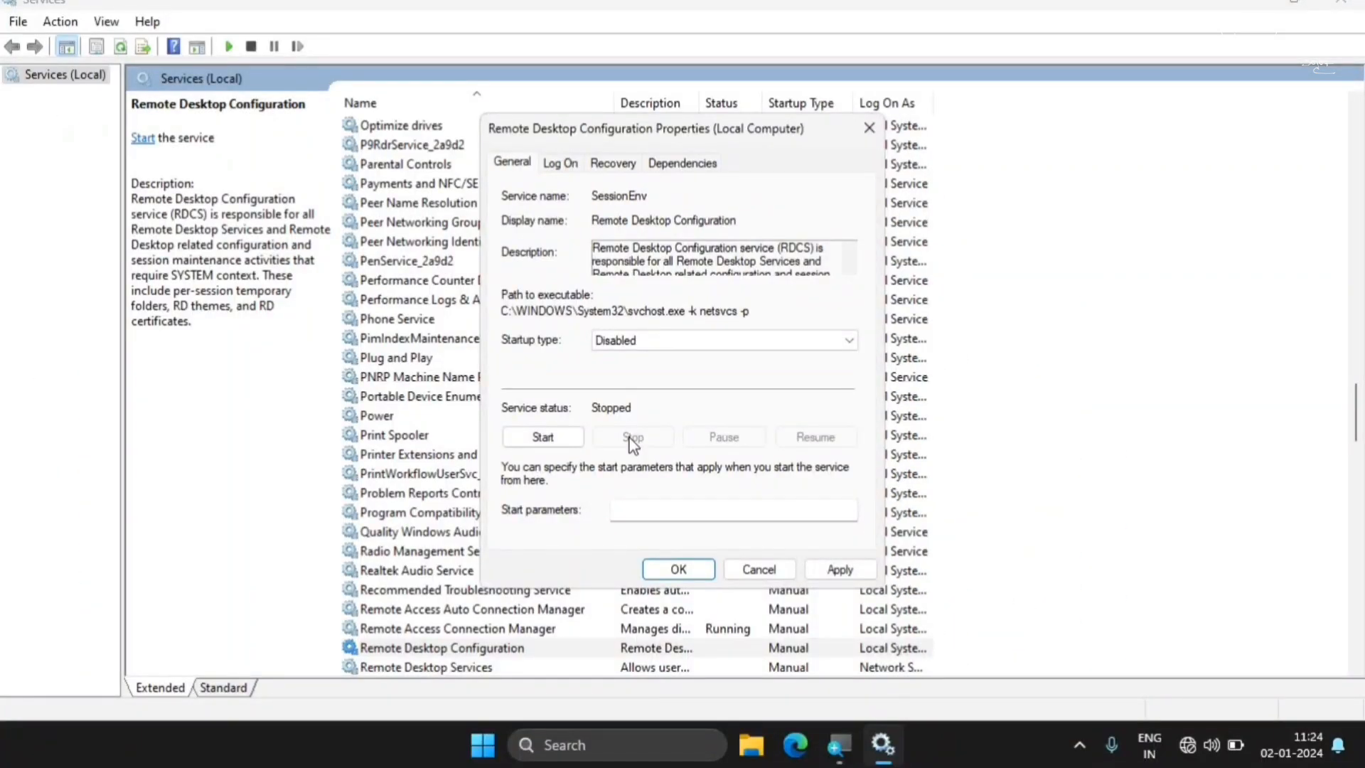
{"action": "left_click", "coordinate": [850, 661]}
{"action": "left_click", "coordinate": [669, 571]}
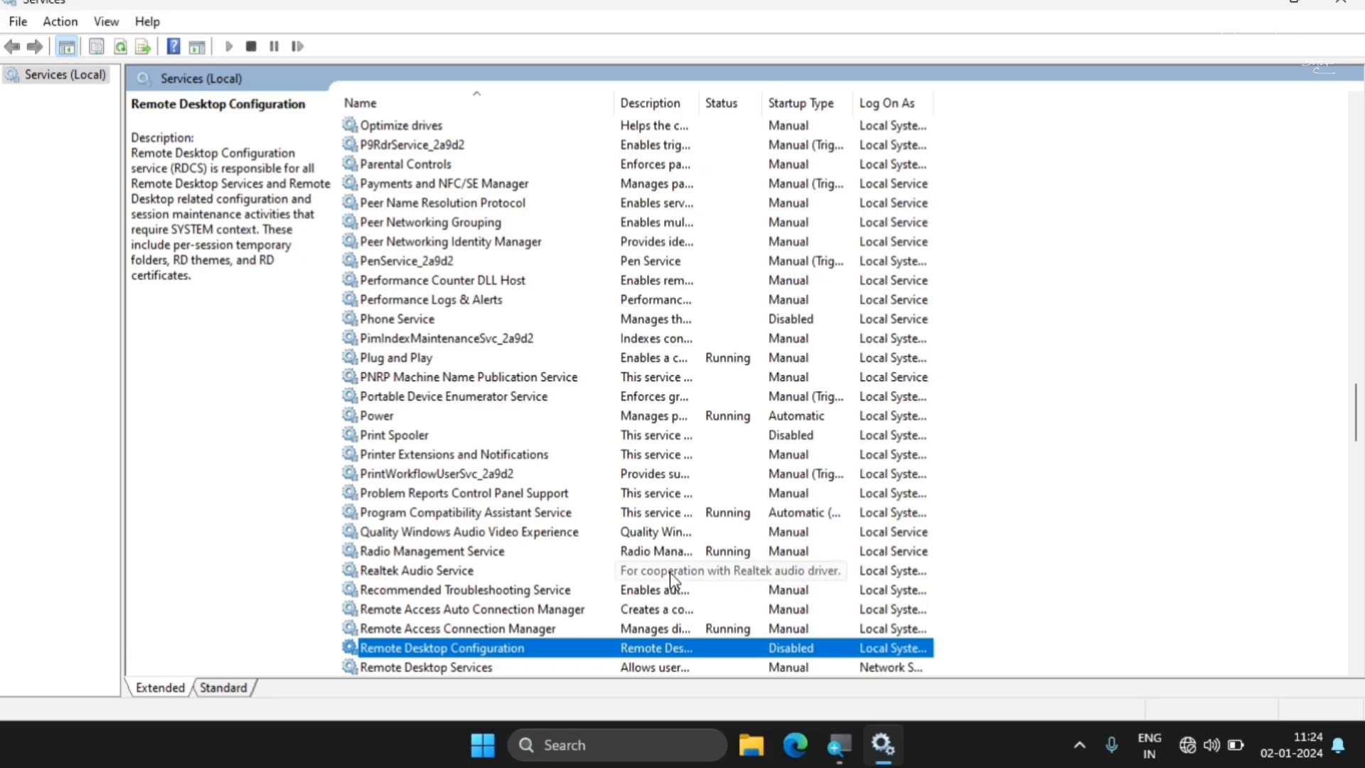
Set the Windows Biometric Service's startup type to Disabled and apply the change
{"action": "left_click_drag", "start_coordinate": [1356, 403], "coordinate": [1357, 571]}
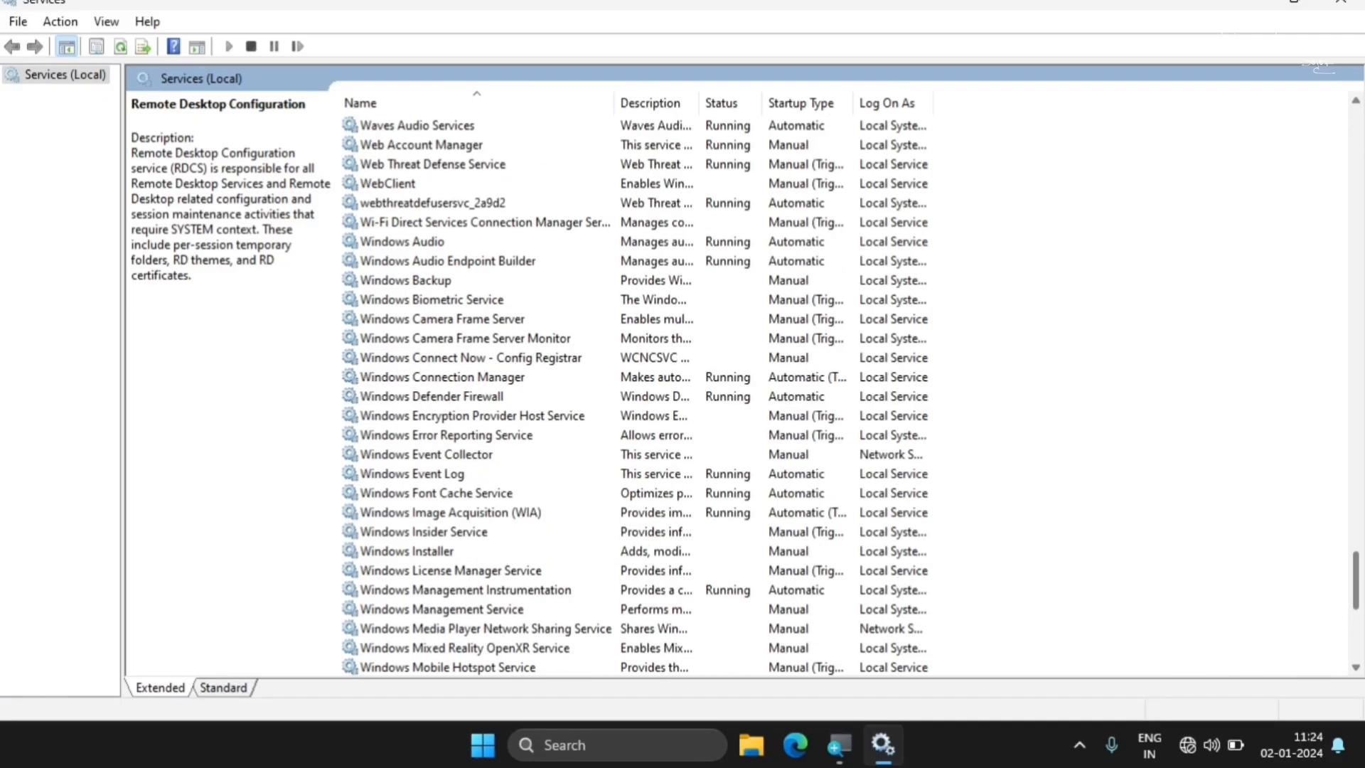
{"action": "left_click", "coordinate": [408, 300]}
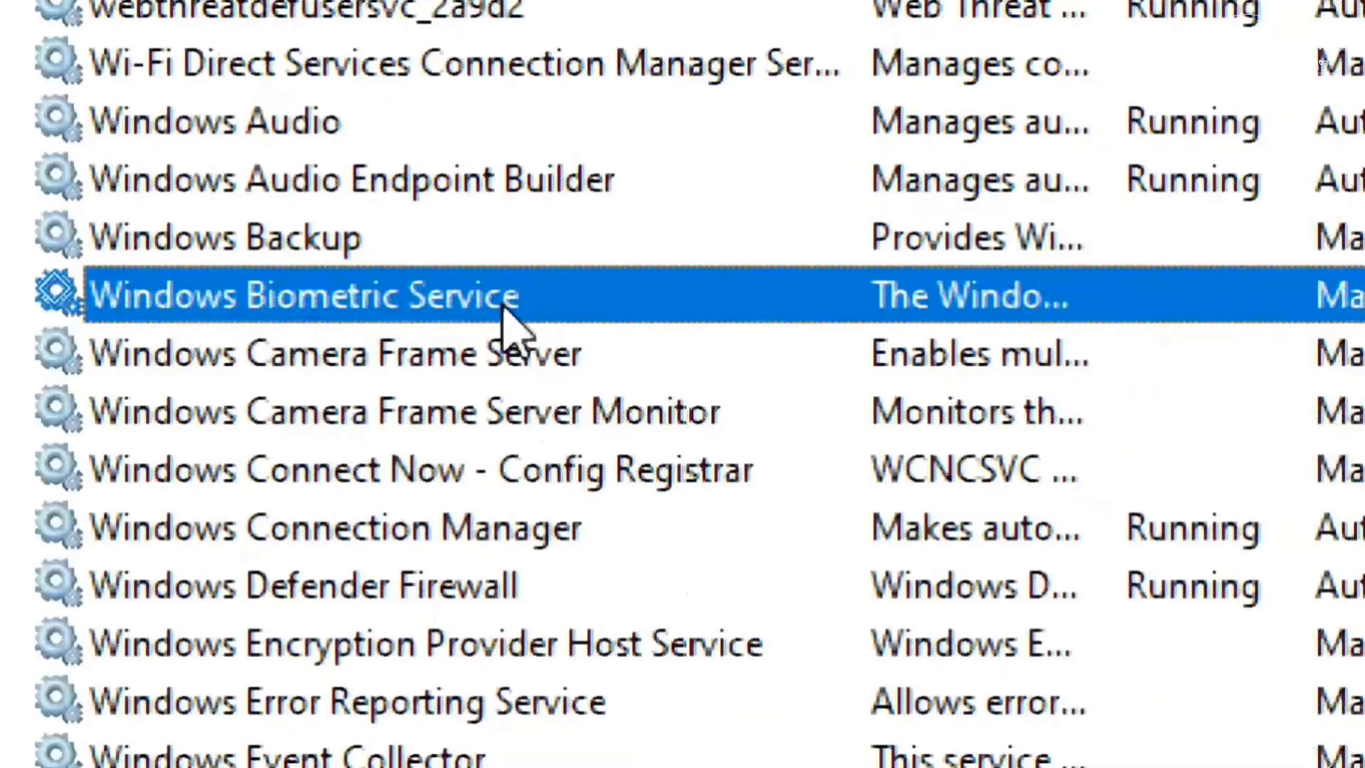
{"action": "right_click", "coordinate": [503, 310]}
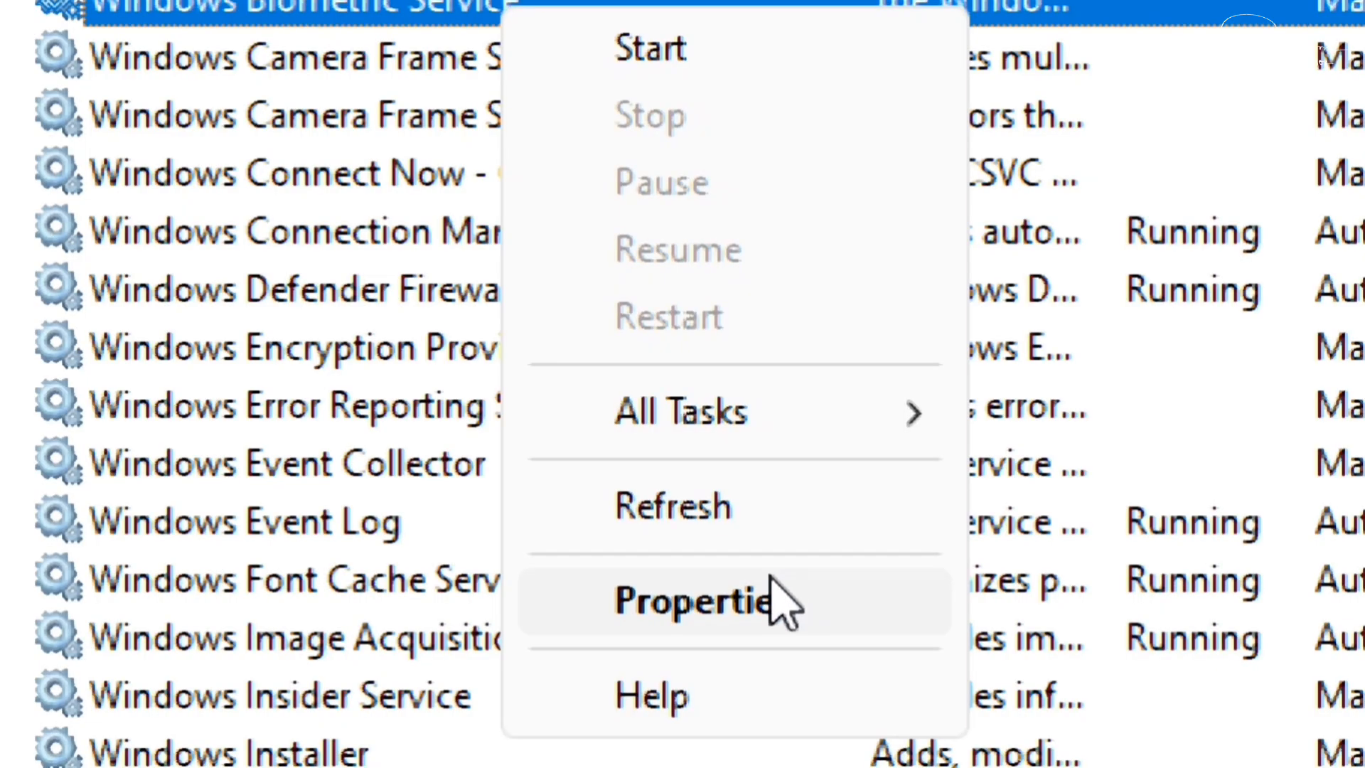
{"action": "left_click", "coordinate": [786, 767]}
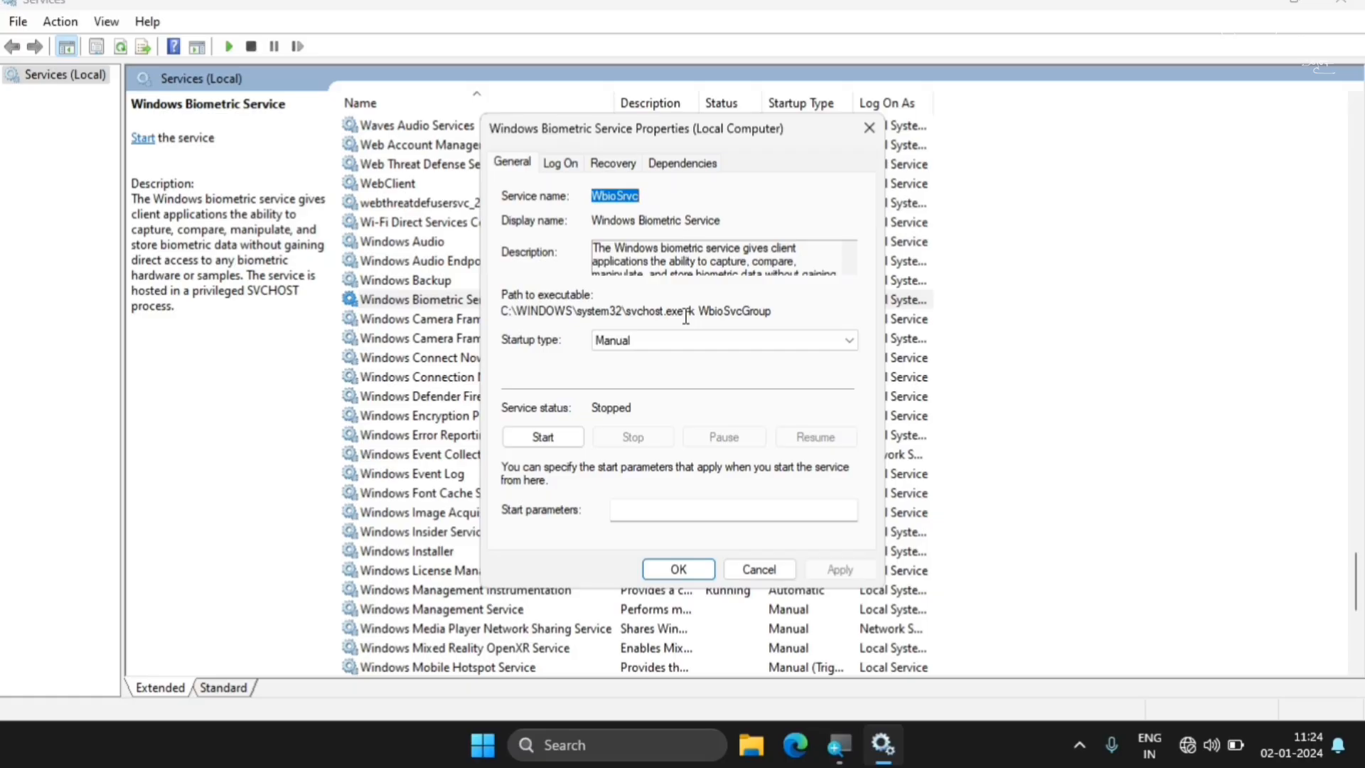
{"action": "left_click", "coordinate": [673, 341]}
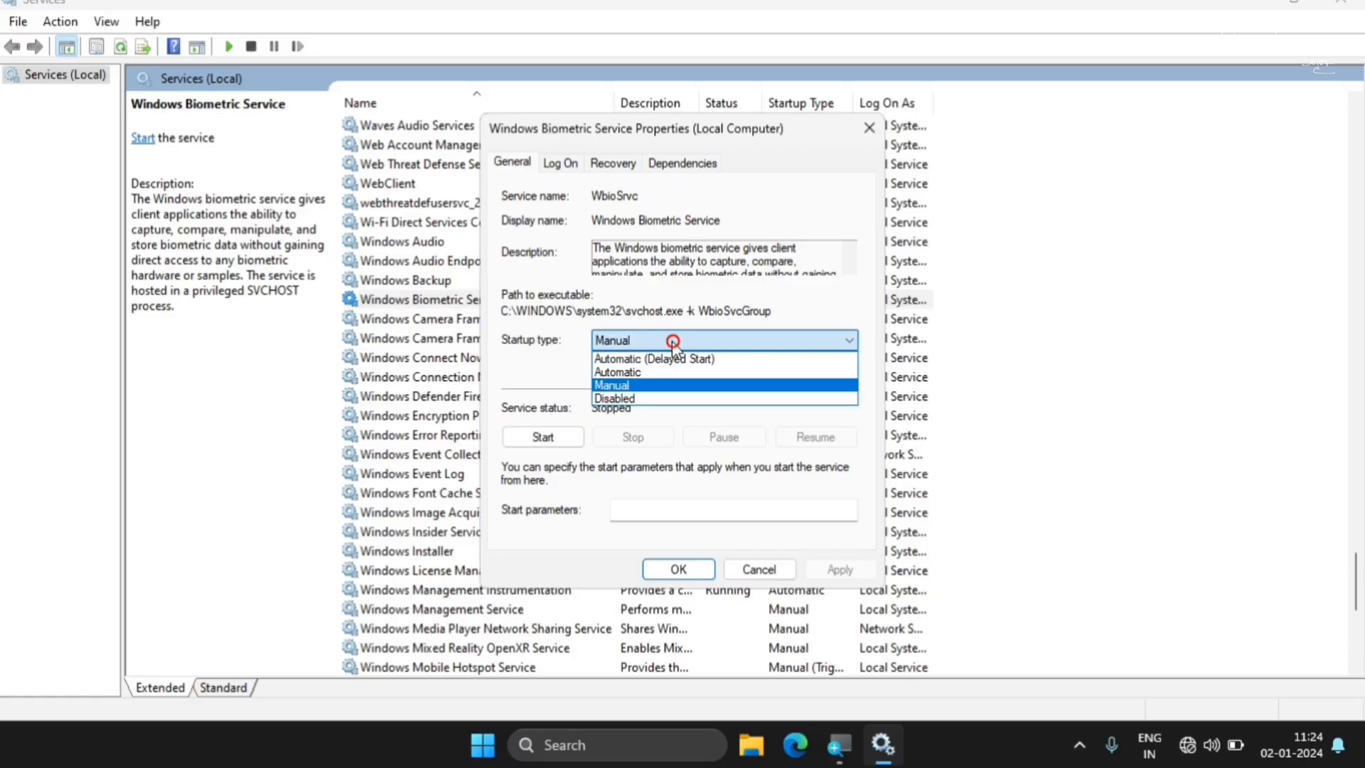
{"action": "left_click", "coordinate": [608, 398]}
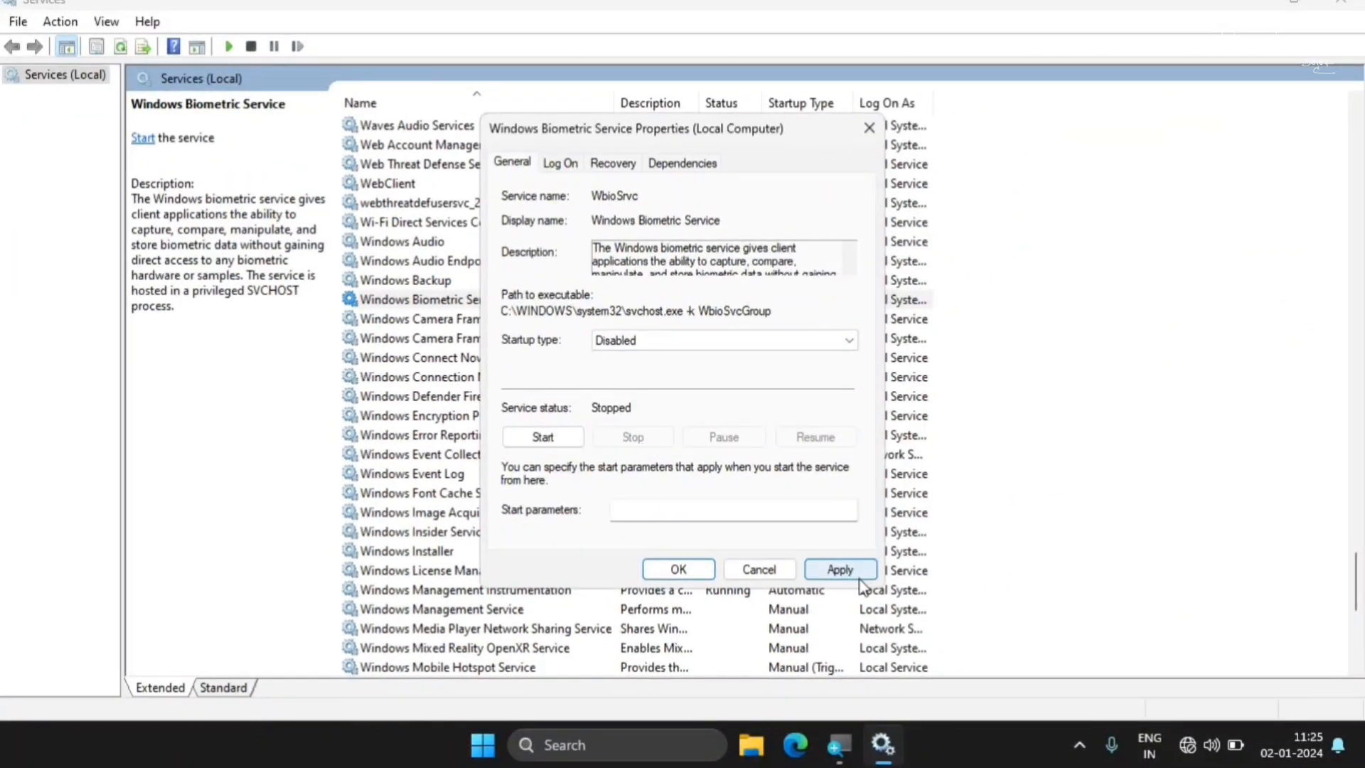
{"action": "left_click", "coordinate": [843, 571]}
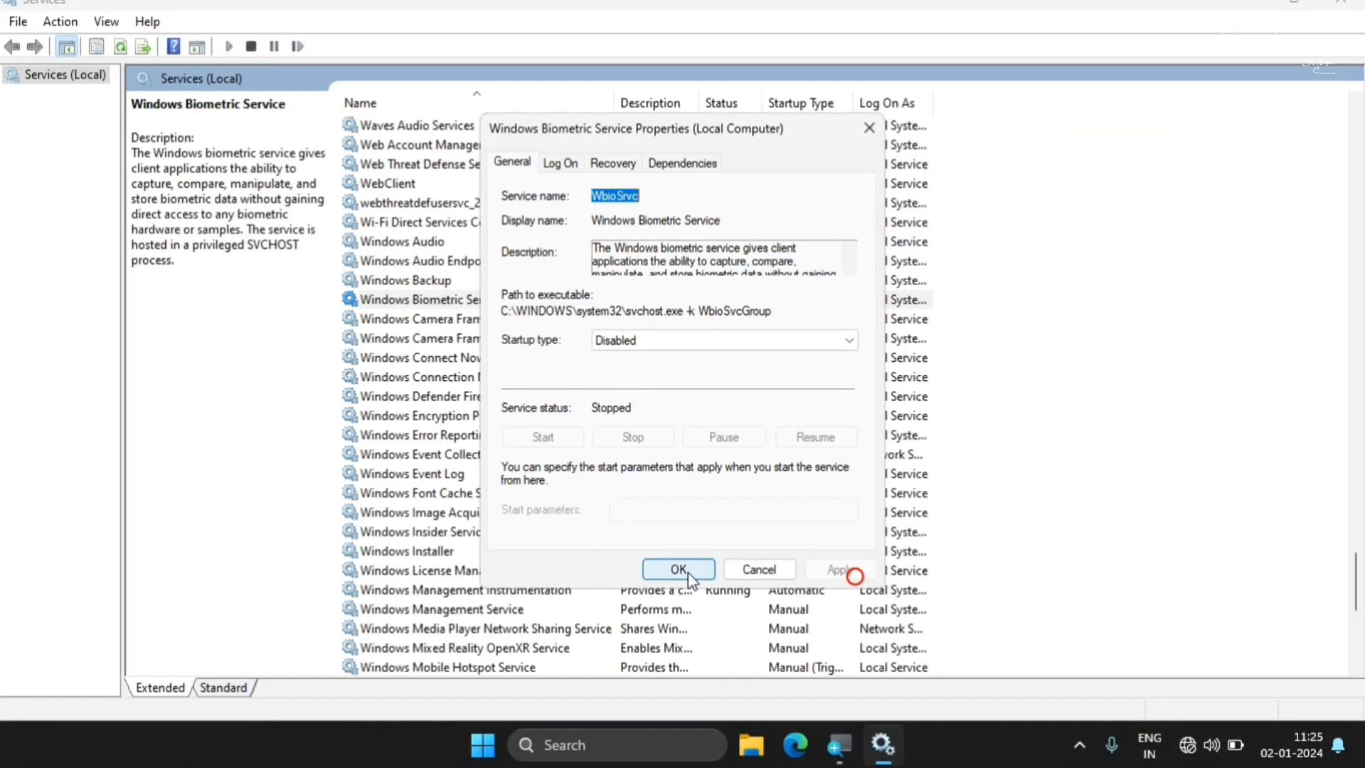
{"action": "left_click", "coordinate": [677, 570]}
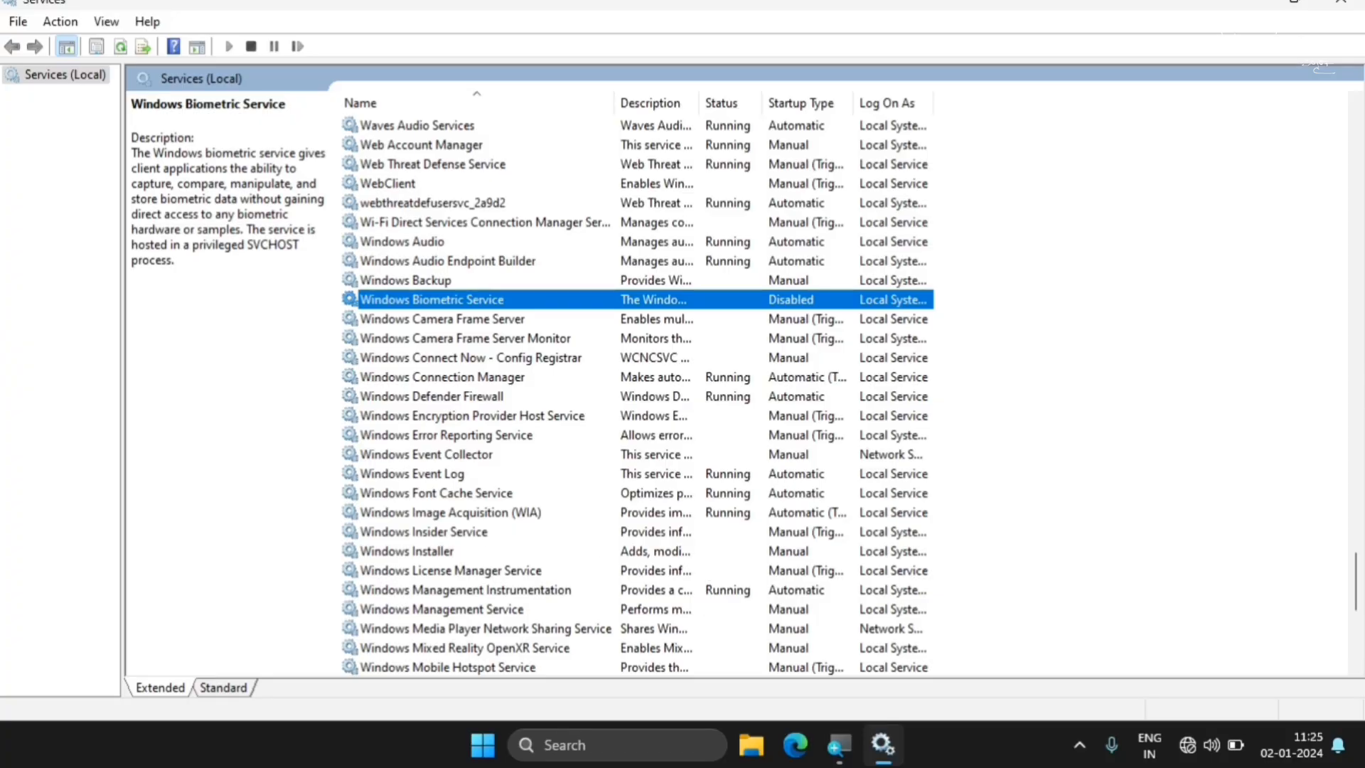
Set the Windows Error Reporting Service's startup type to Disabled and apply the change
{"action": "left_click_drag", "start_coordinate": [1356, 580], "coordinate": [1357, 611]}
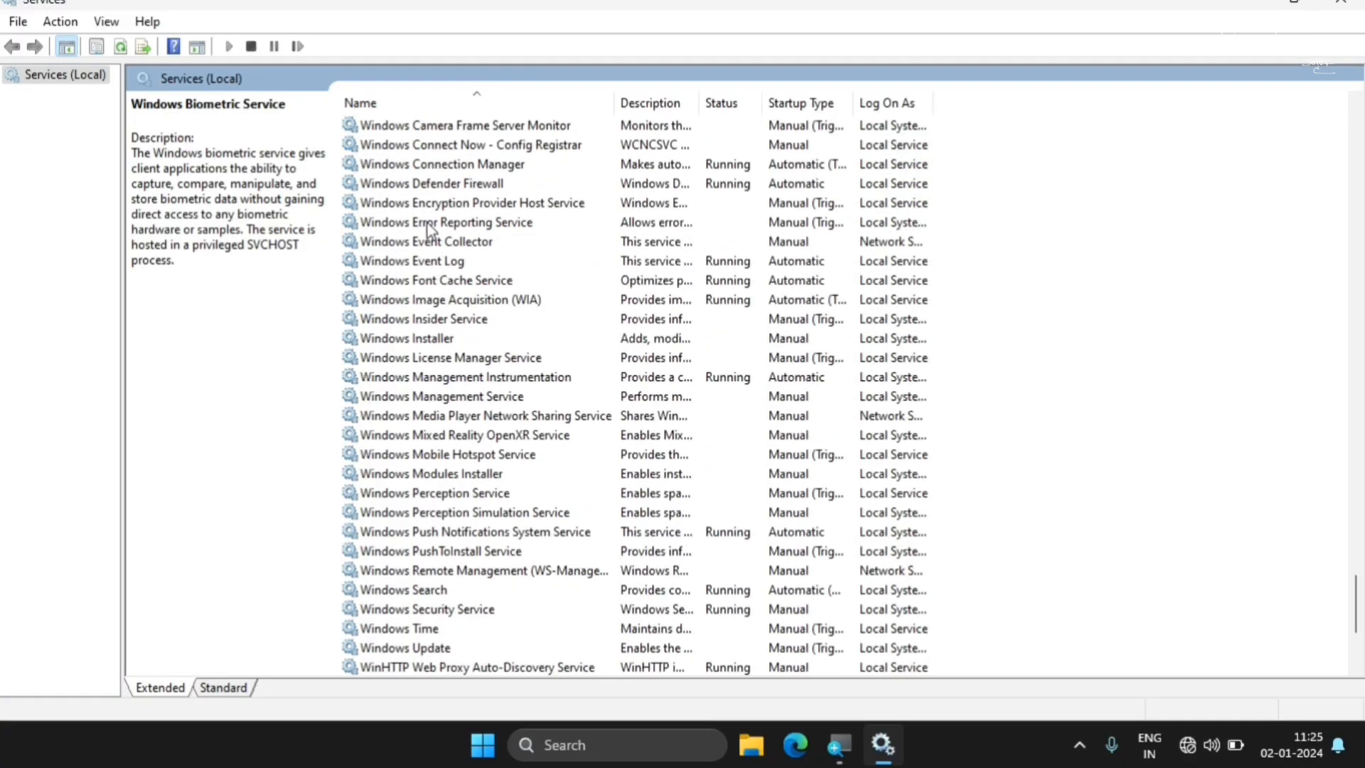
{"action": "left_click", "coordinate": [428, 223]}
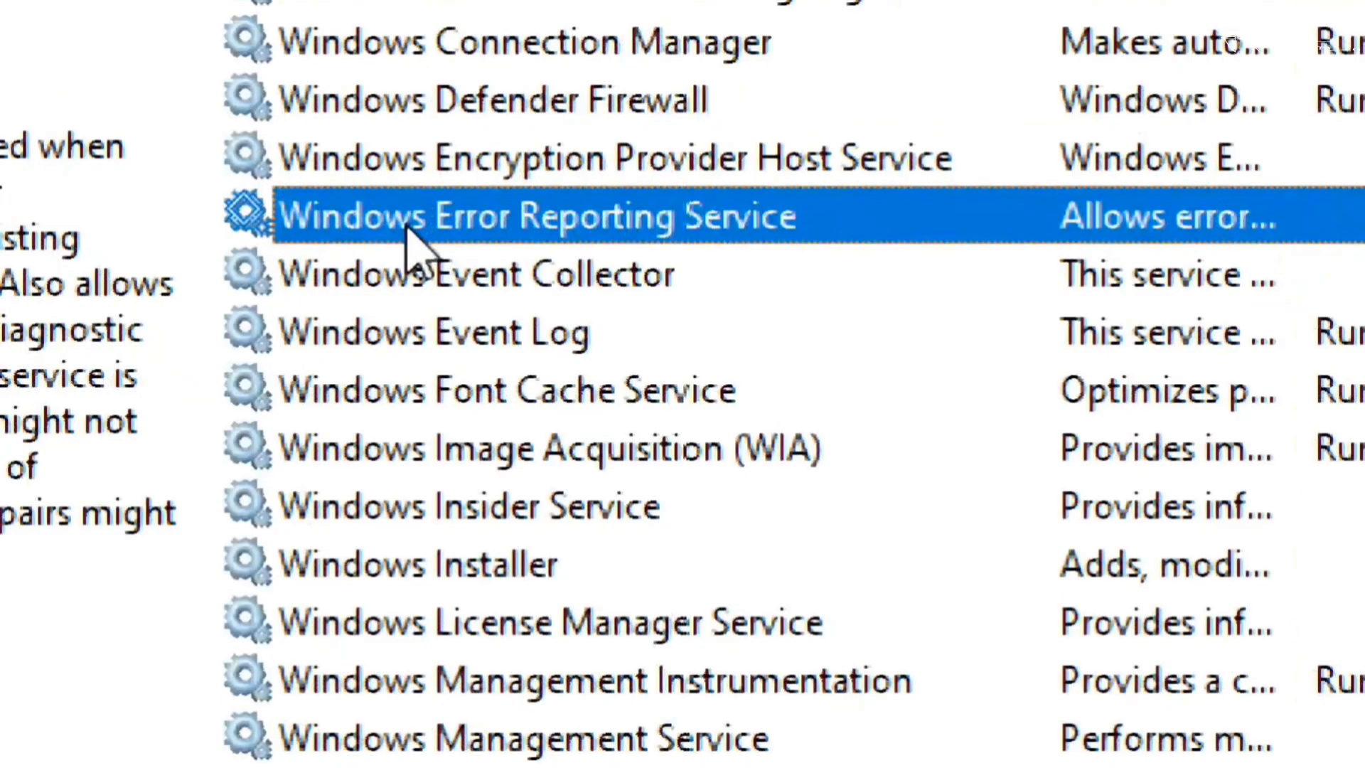
{"action": "right_click", "coordinate": [408, 229]}
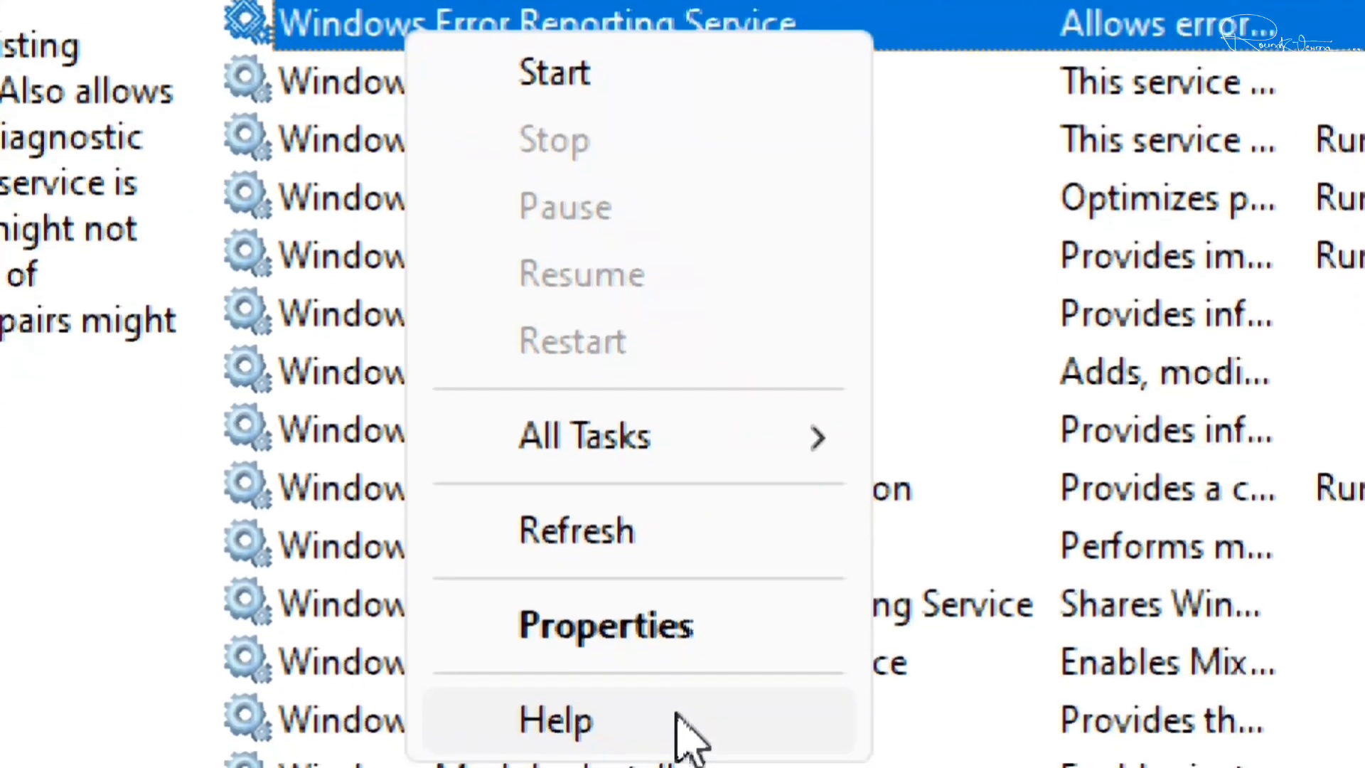
{"action": "left_click", "coordinate": [665, 626]}
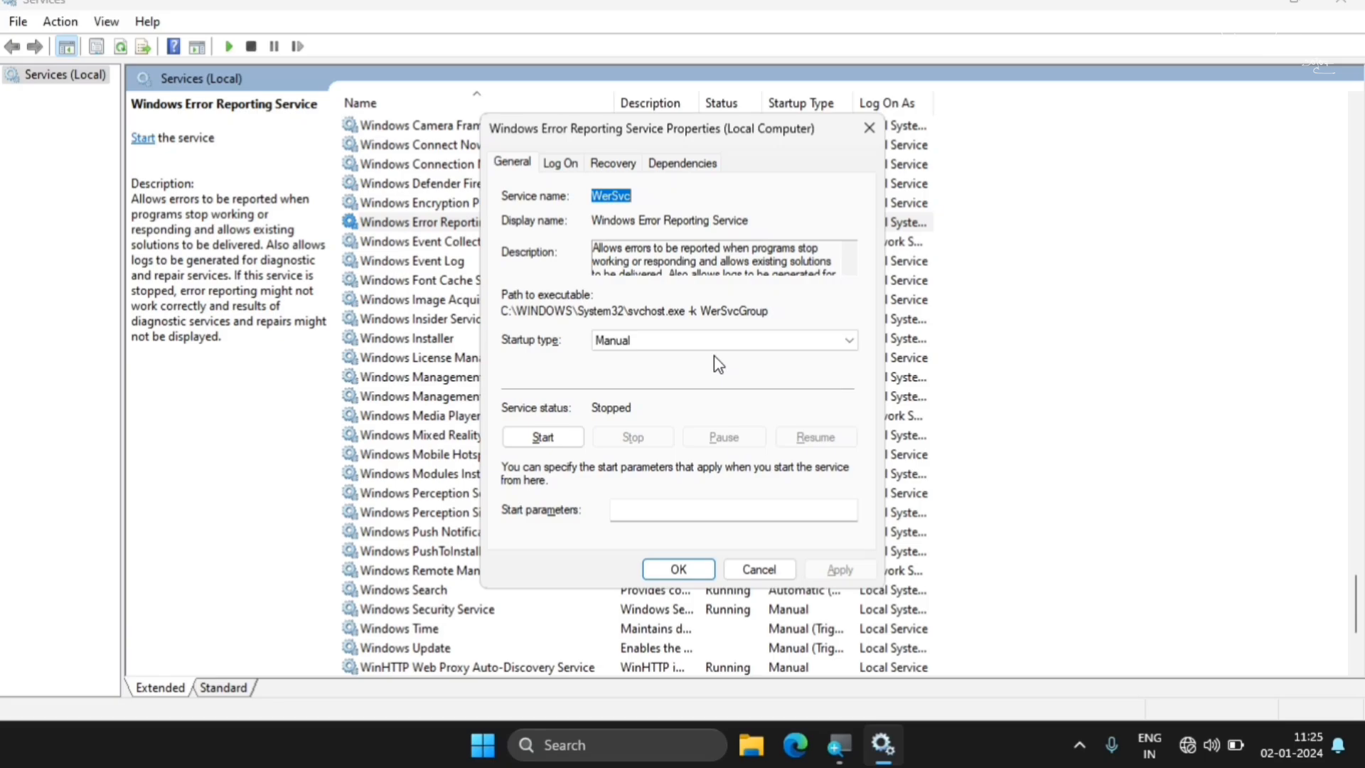
{"action": "left_click", "coordinate": [647, 348]}
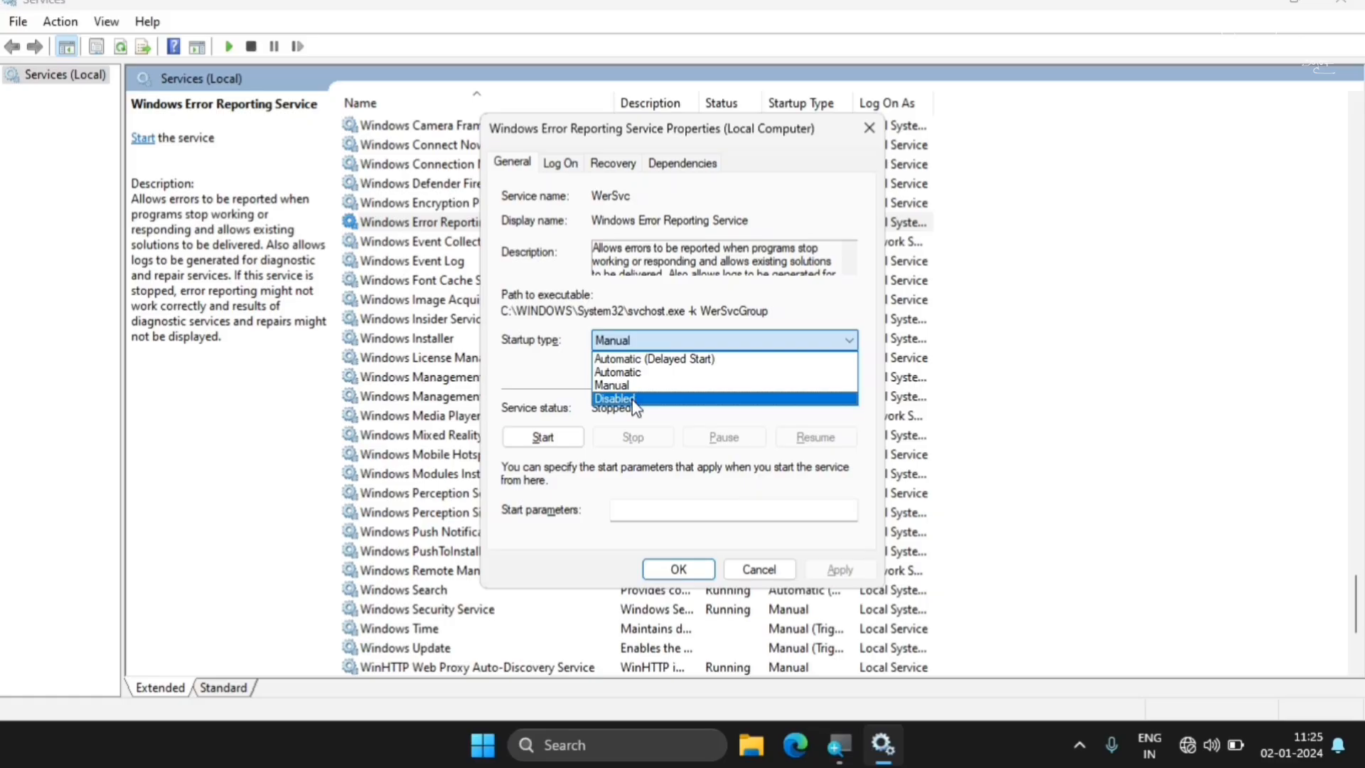
{"action": "left_click", "coordinate": [635, 399]}
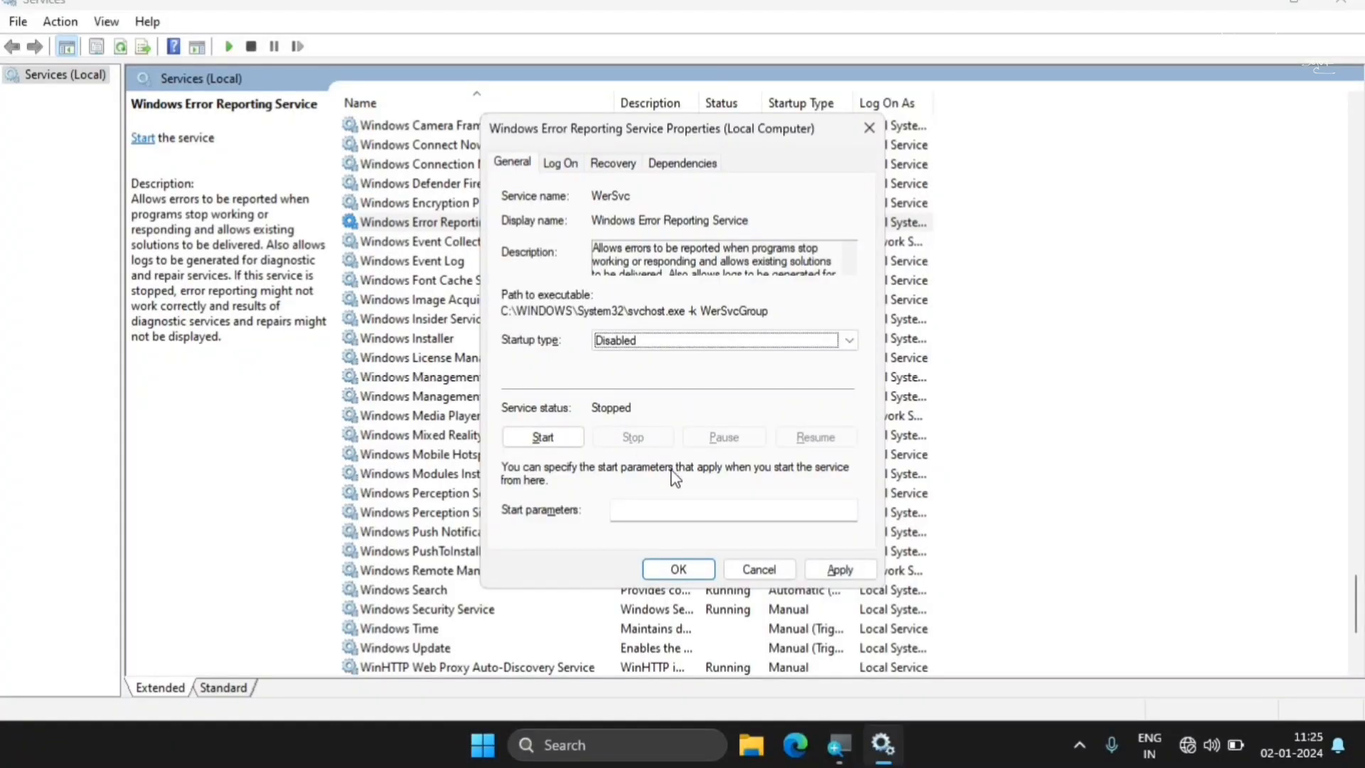
{"action": "left_click", "coordinate": [839, 568]}
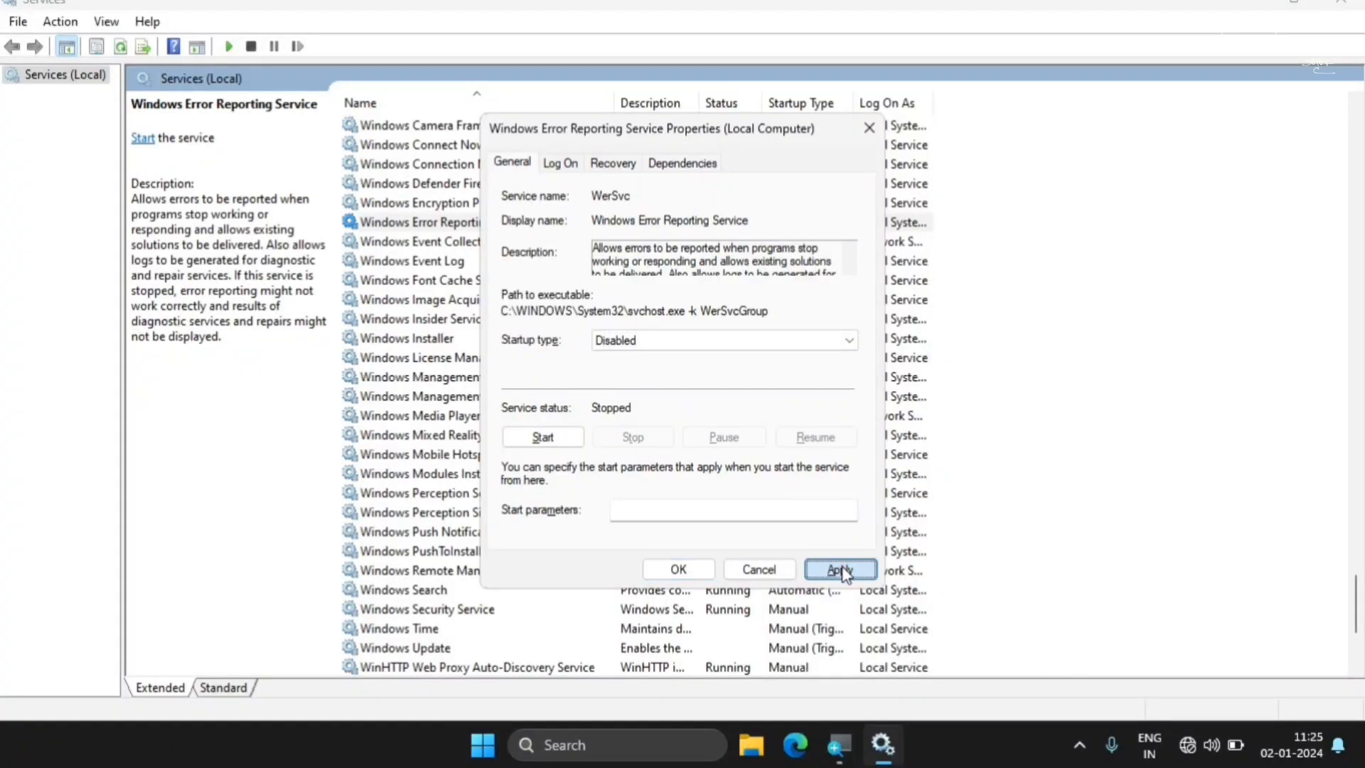
{"action": "left_click", "coordinate": [679, 568]}
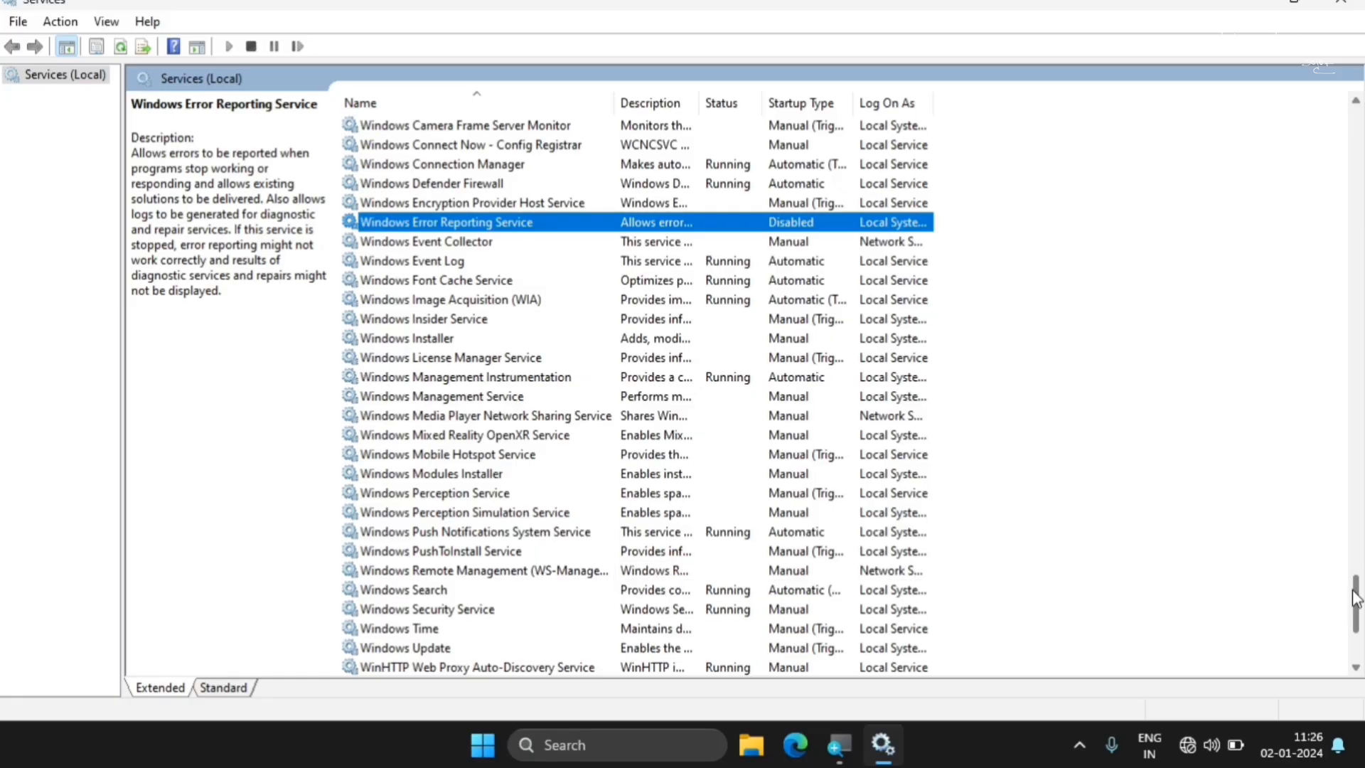
Set the Xbox Accessory Management Service's startup type to Disabled and apply the change
{"action": "scroll", "coordinate": [1356, 597], "scroll_direction": "down", "scroll_amount": 4}
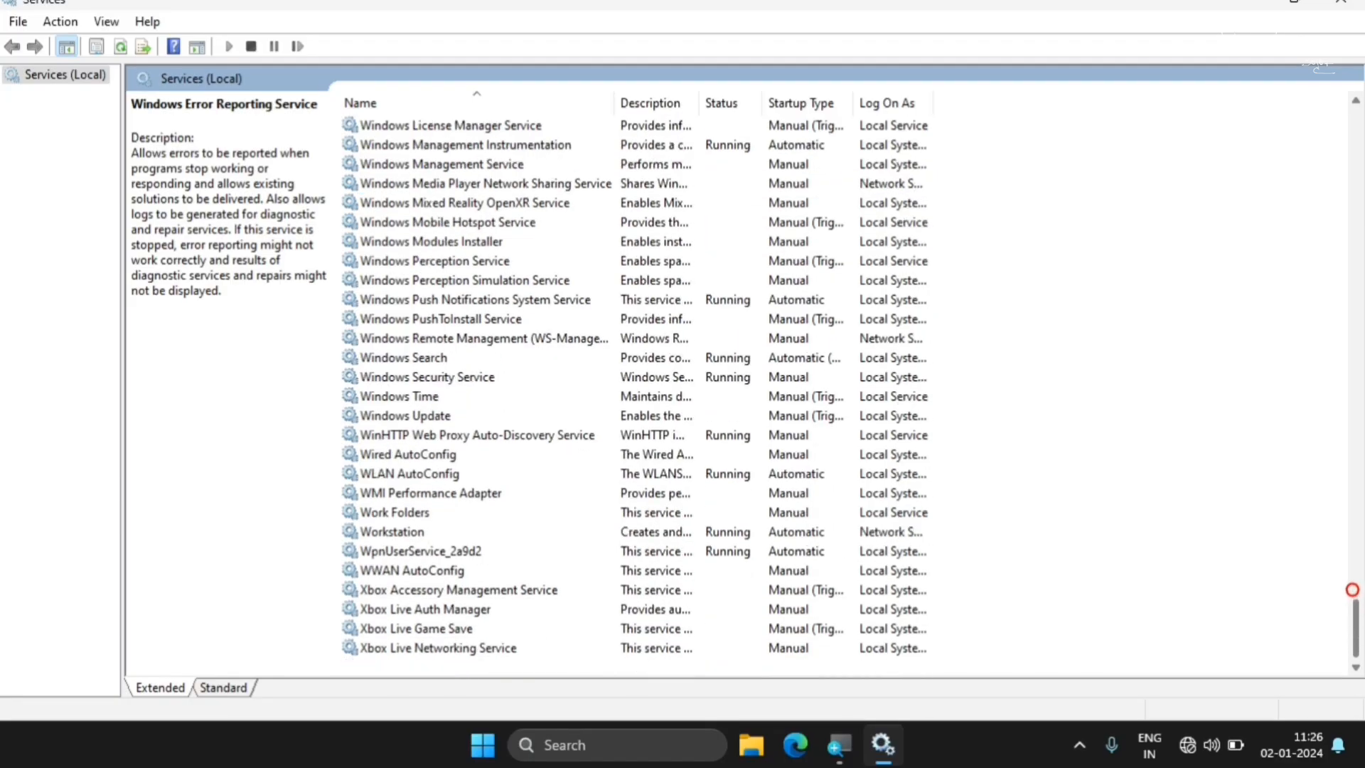
{"action": "left_click", "coordinate": [407, 594]}
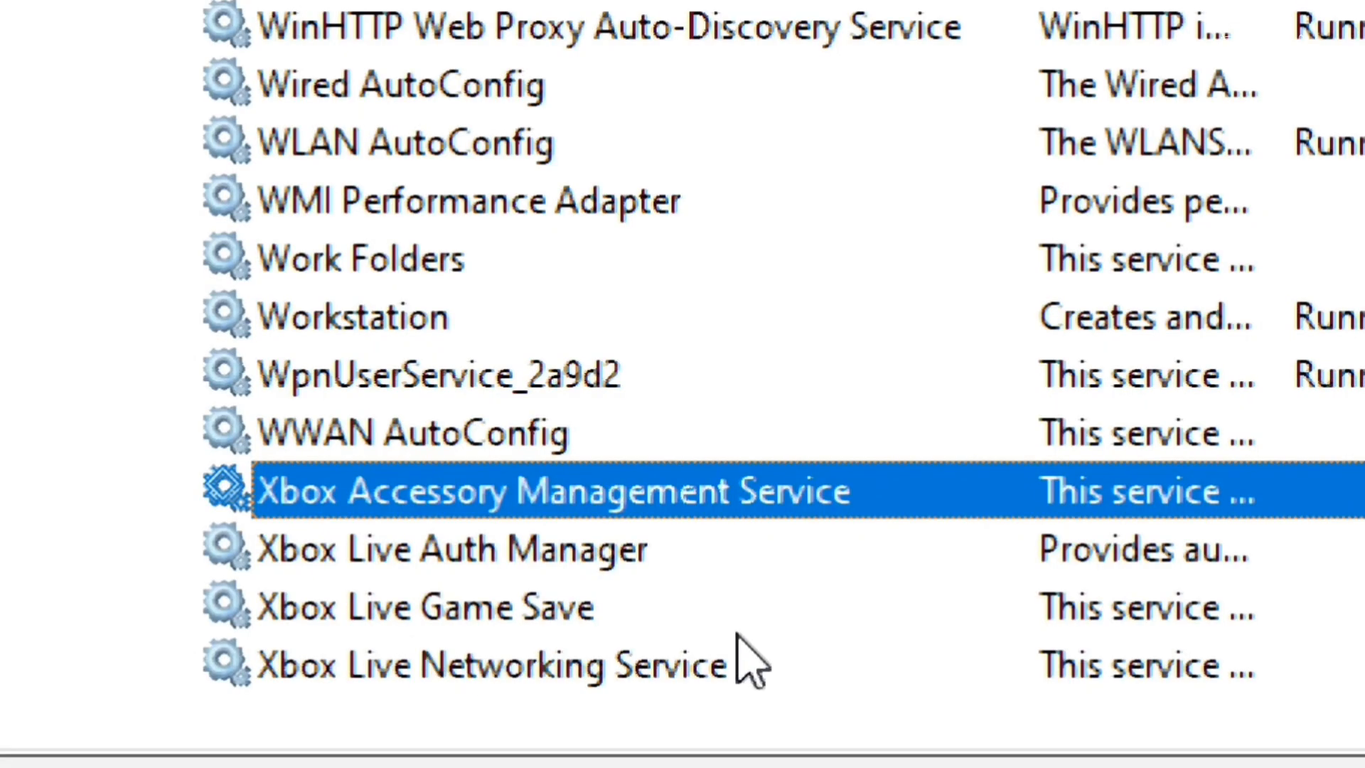
{"action": "left_click", "coordinate": [488, 609]}
{"action": "left_click", "coordinate": [447, 501]}
{"action": "right_click", "coordinate": [448, 501]}
{"action": "left_click", "coordinate": [796, 341]}
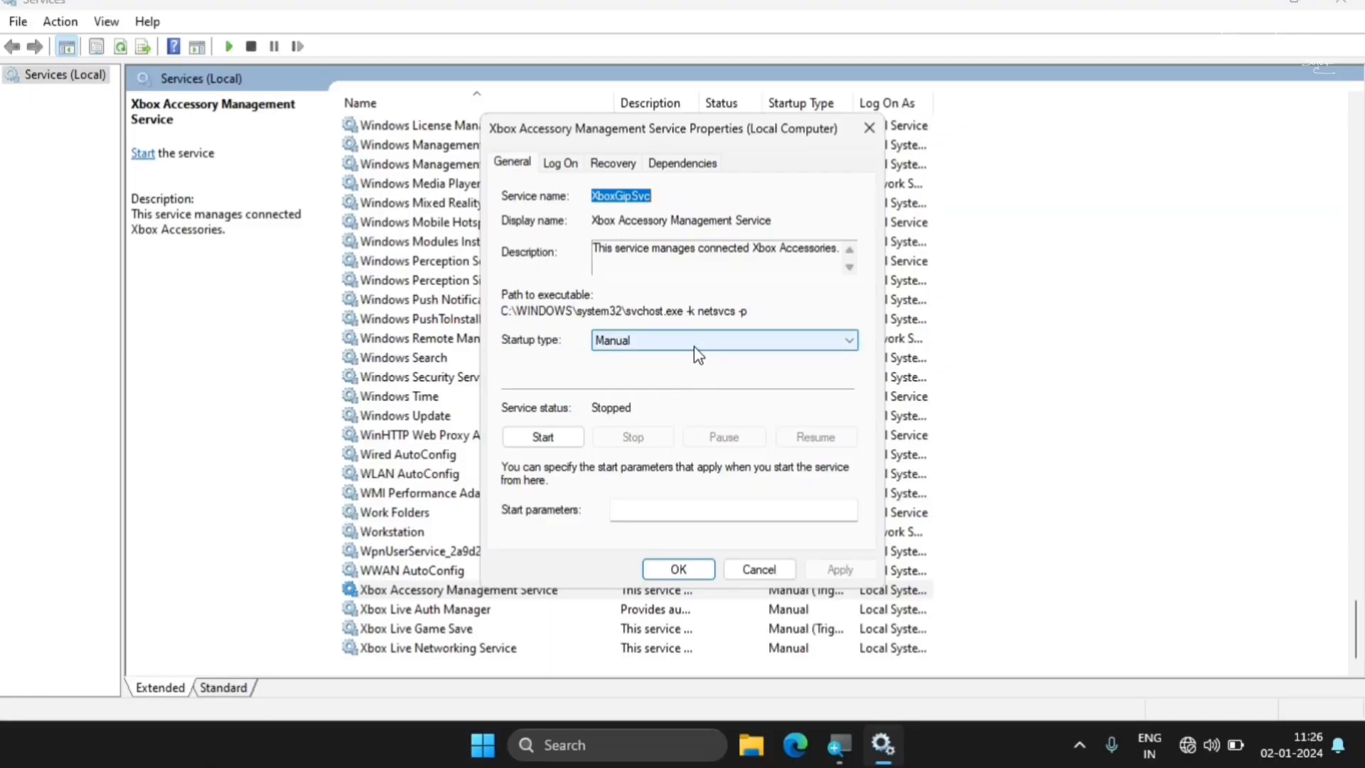
{"action": "left_click", "coordinate": [693, 346]}
{"action": "left_click", "coordinate": [629, 393]}
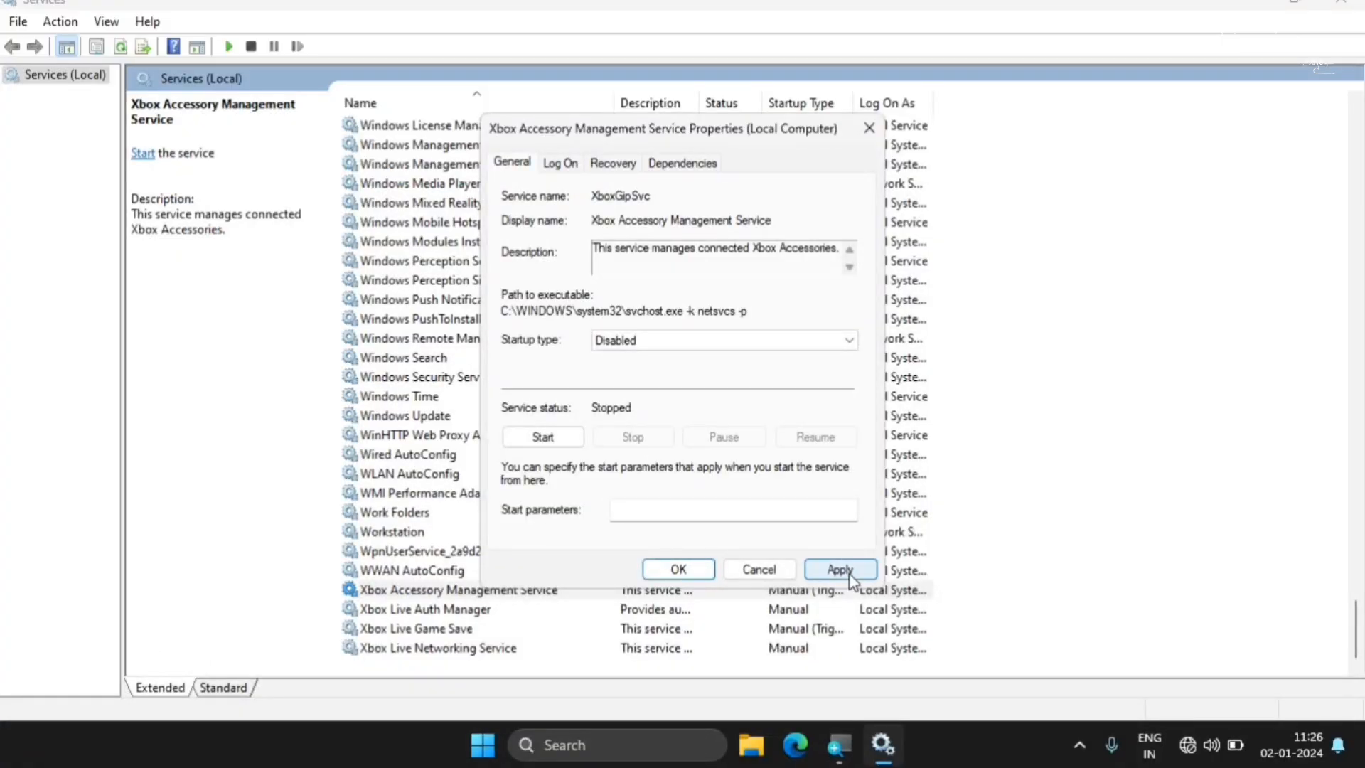
{"action": "left_click", "coordinate": [850, 574]}
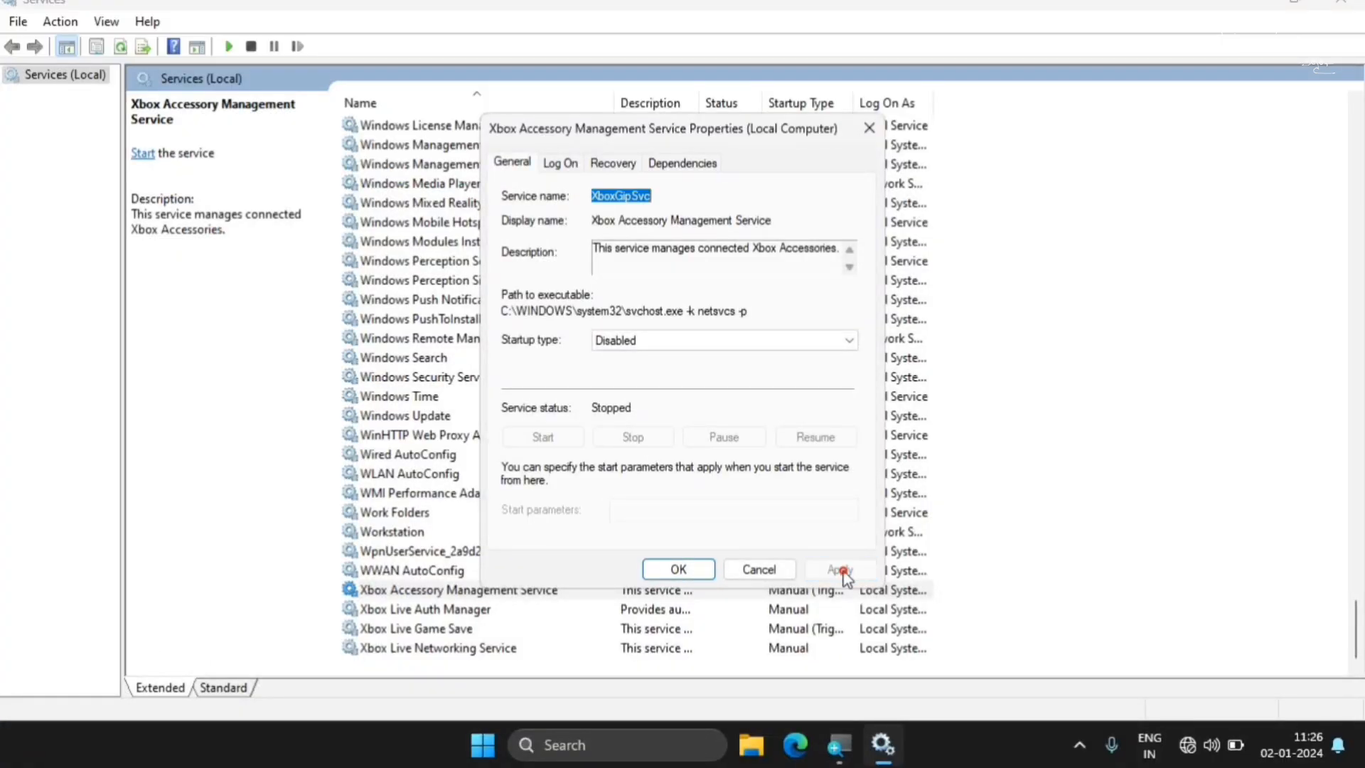
Close the Xbox Accessory Management Service properties, and set the Xbox Live Auth Manager's startup type to Disabled and apply it
{"action": "left_click", "coordinate": [693, 569]}
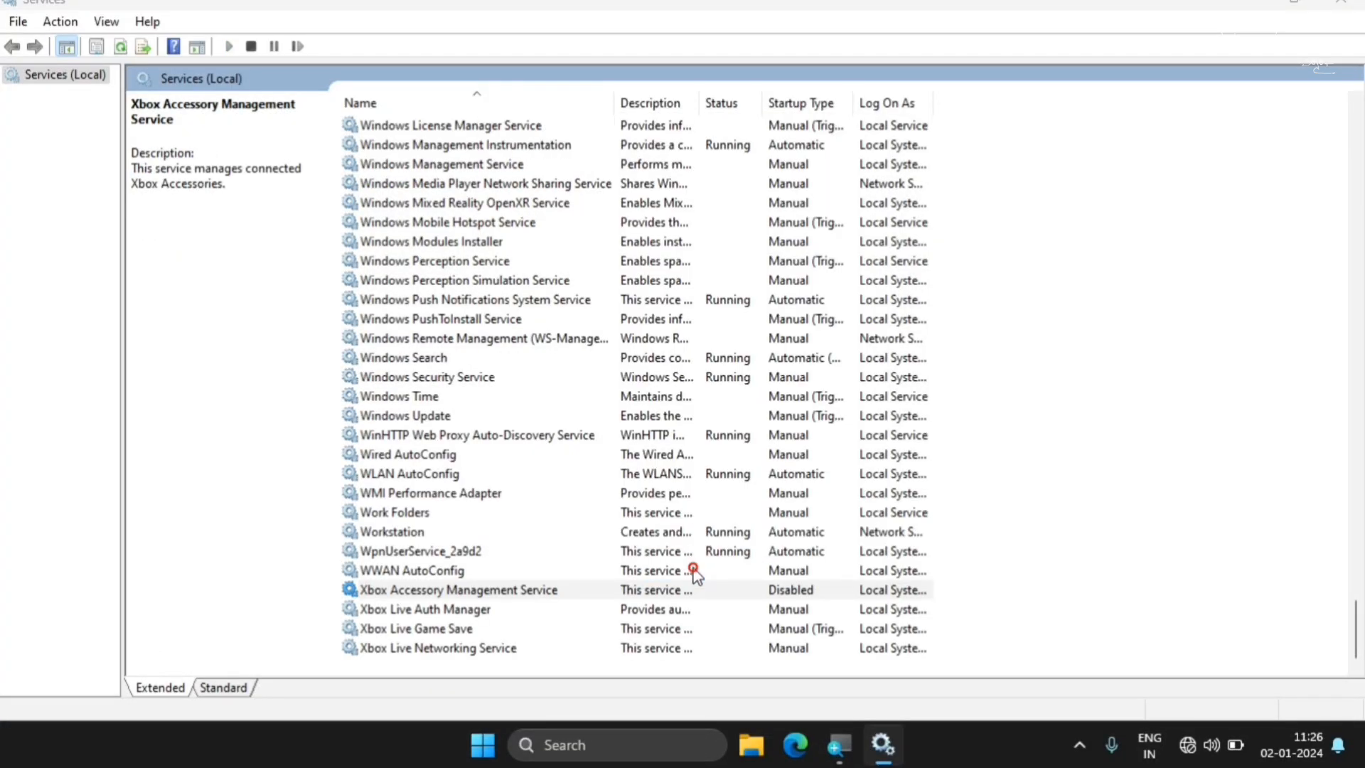
{"action": "right_click", "coordinate": [429, 609]}
{"action": "left_click", "coordinate": [488, 567]}
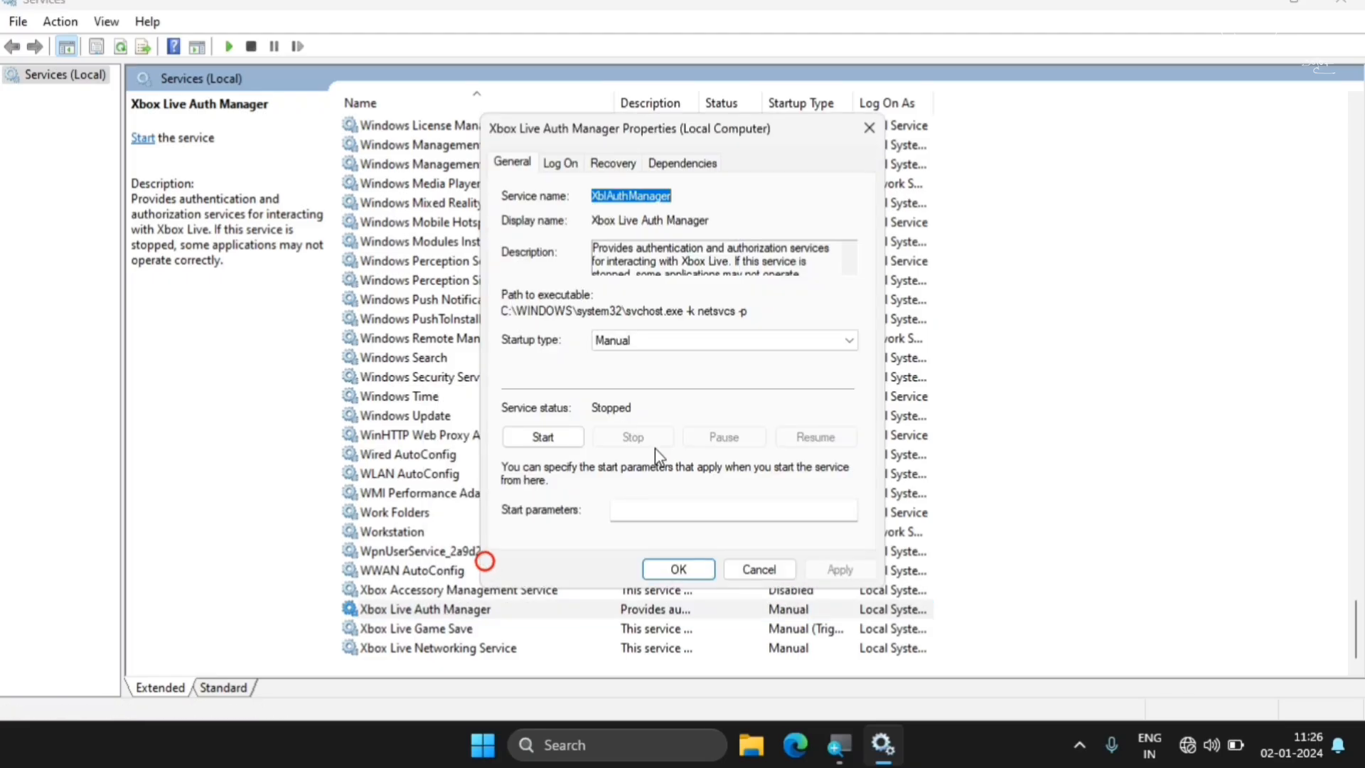
{"action": "left_click", "coordinate": [621, 342]}
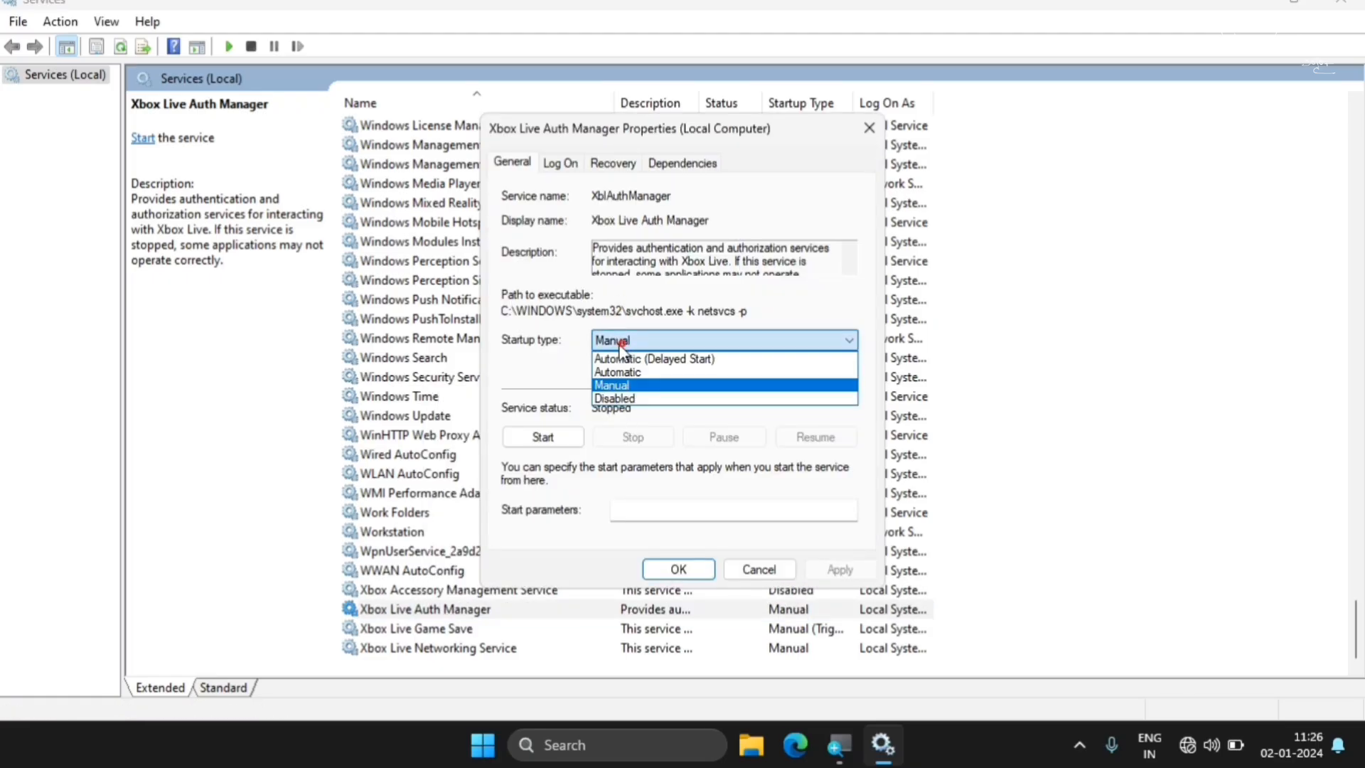
{"action": "left_click", "coordinate": [624, 398]}
{"action": "left_click", "coordinate": [839, 569]}
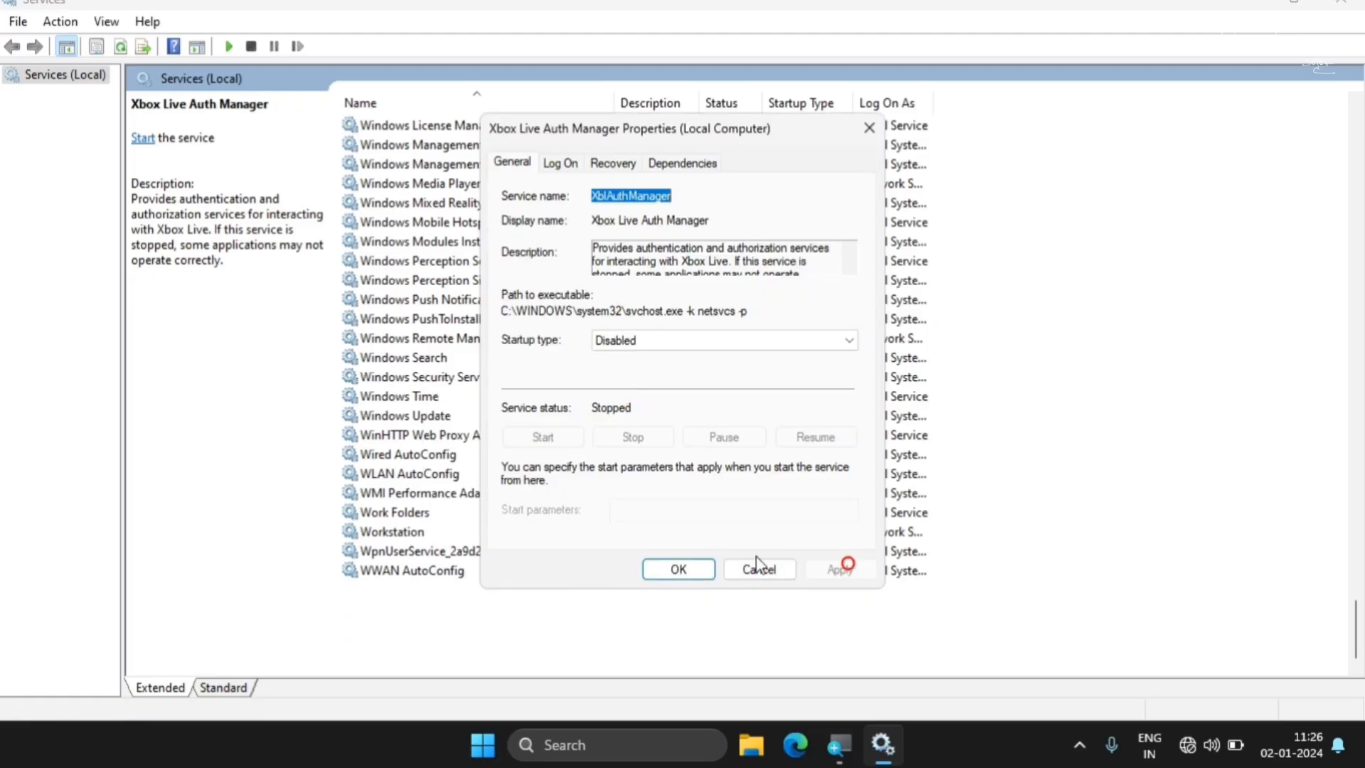
{"action": "left_click", "coordinate": [678, 568]}
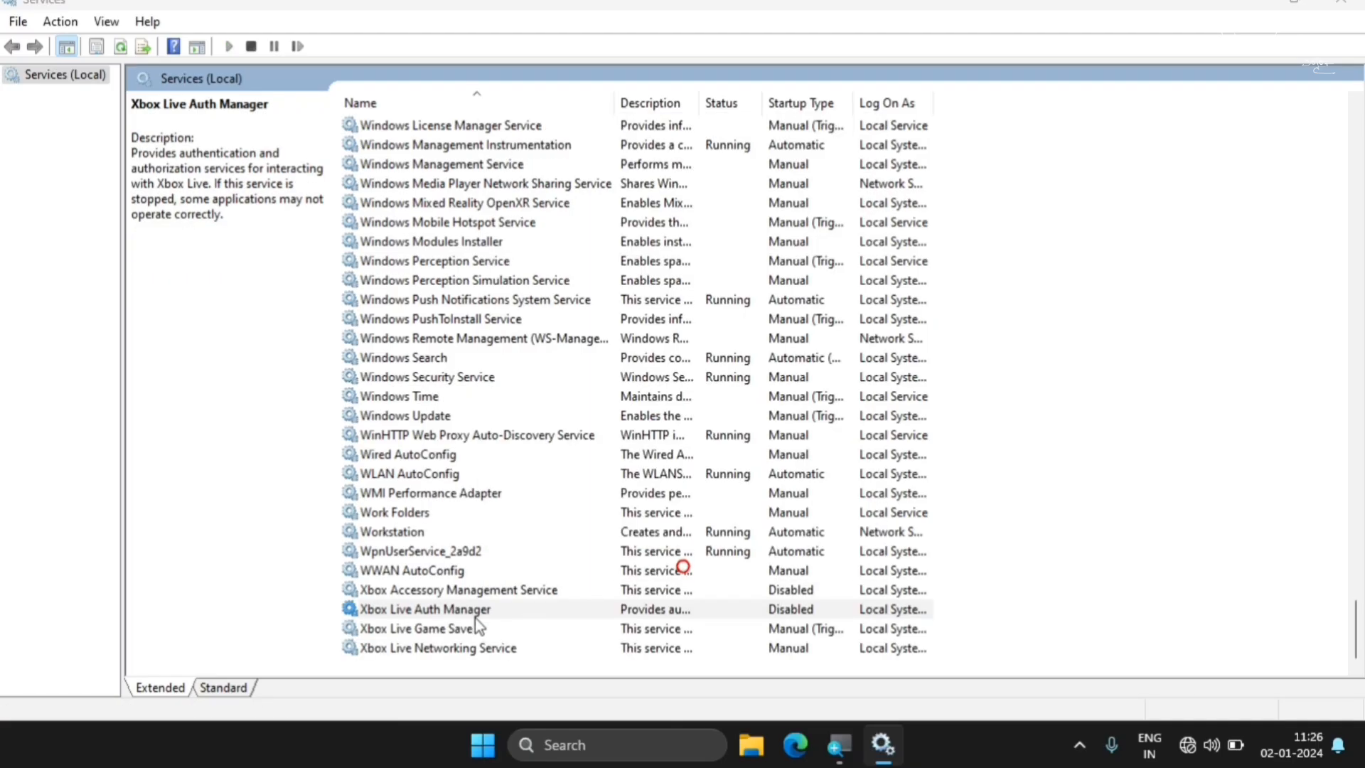
Set the Xbox Live Game Save service's startup type to Disabled and apply the change
{"action": "right_click", "coordinate": [433, 628]}
{"action": "left_click", "coordinate": [499, 579]}
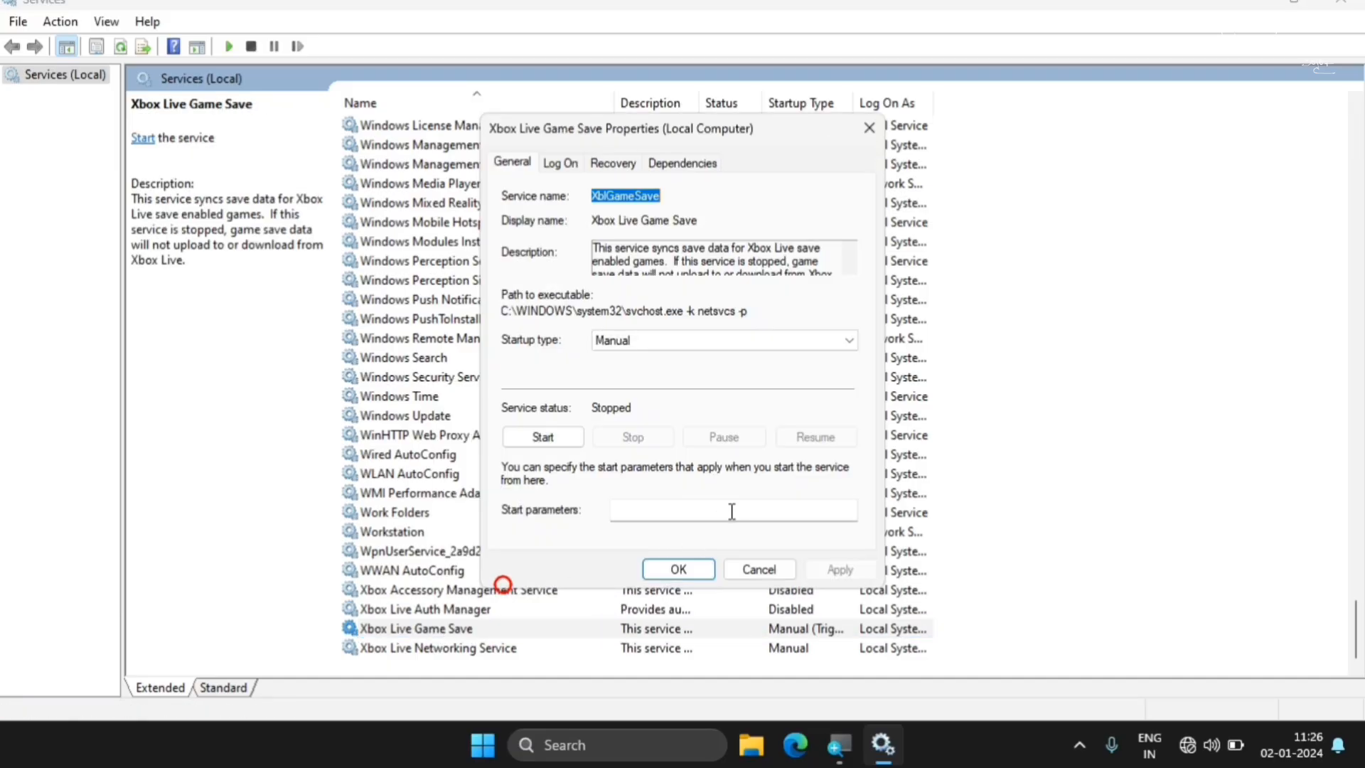
{"action": "left_click", "coordinate": [638, 356]}
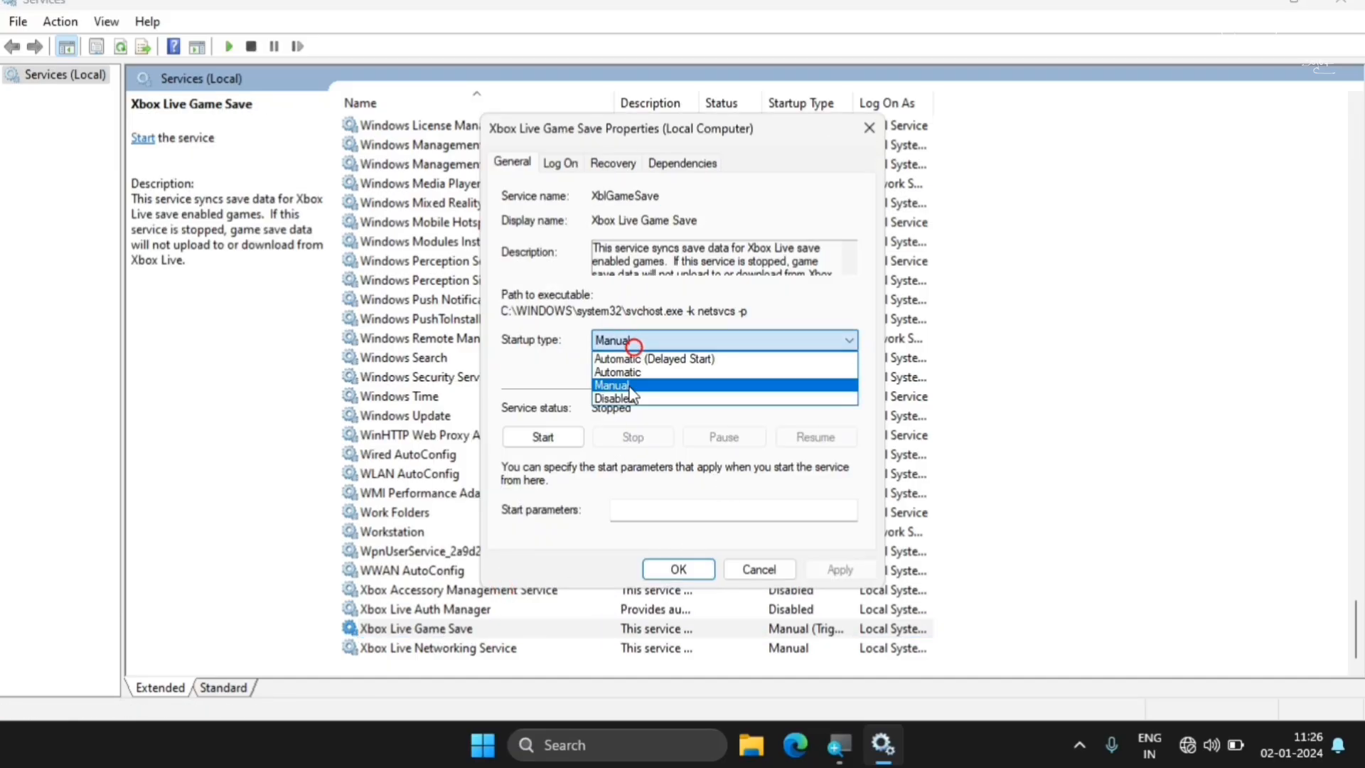
{"action": "left_click", "coordinate": [622, 393]}
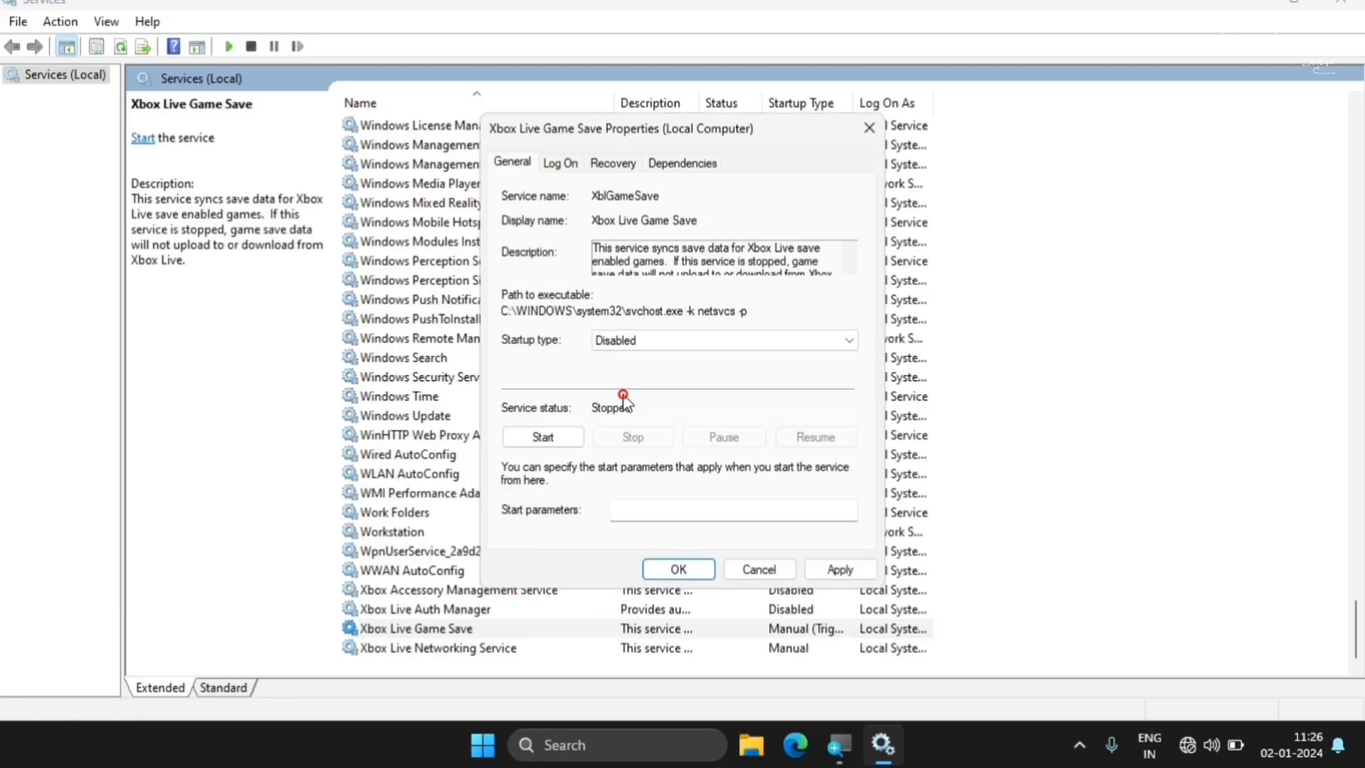
{"action": "left_click", "coordinate": [837, 568]}
{"action": "left_click", "coordinate": [693, 569]}
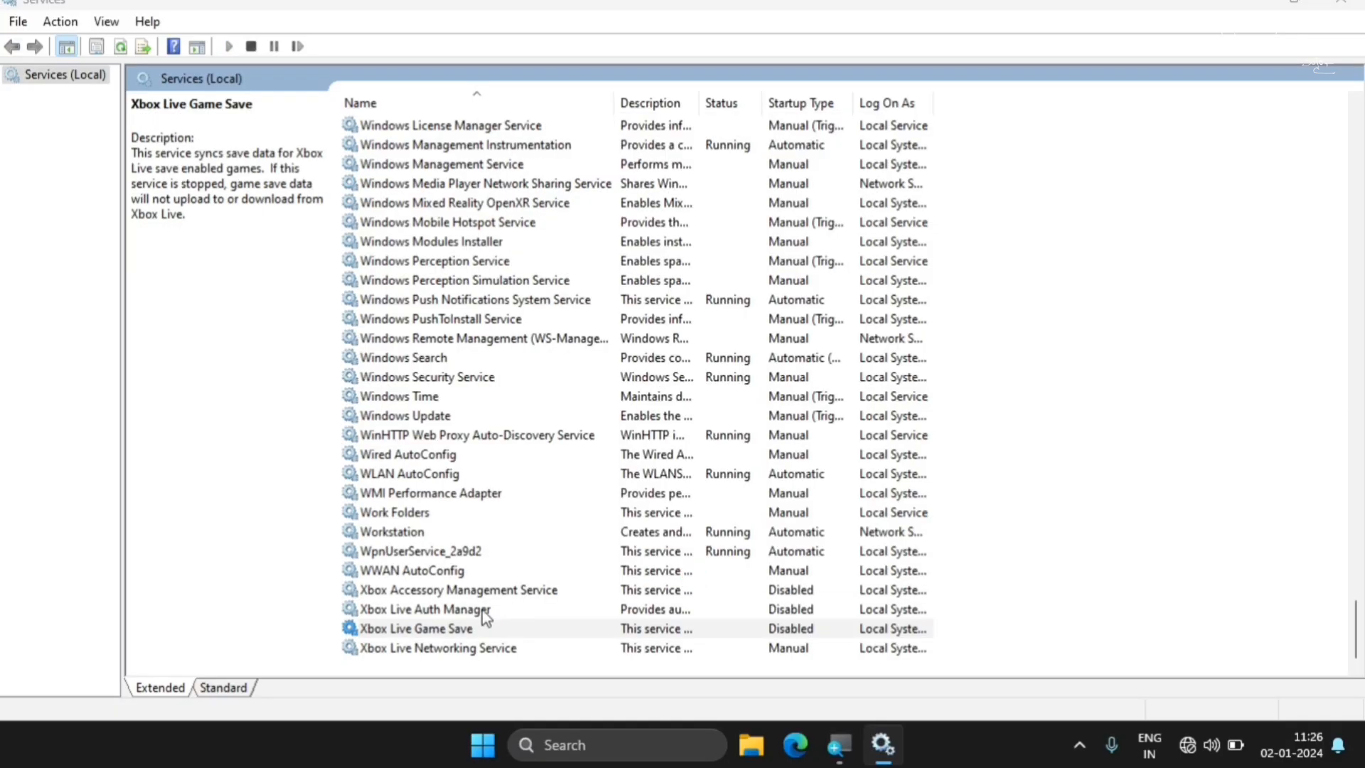
Disable the Xbox Live Networking Service's startup and apply the change, and close the Services console
{"action": "right_click", "coordinate": [466, 645]}
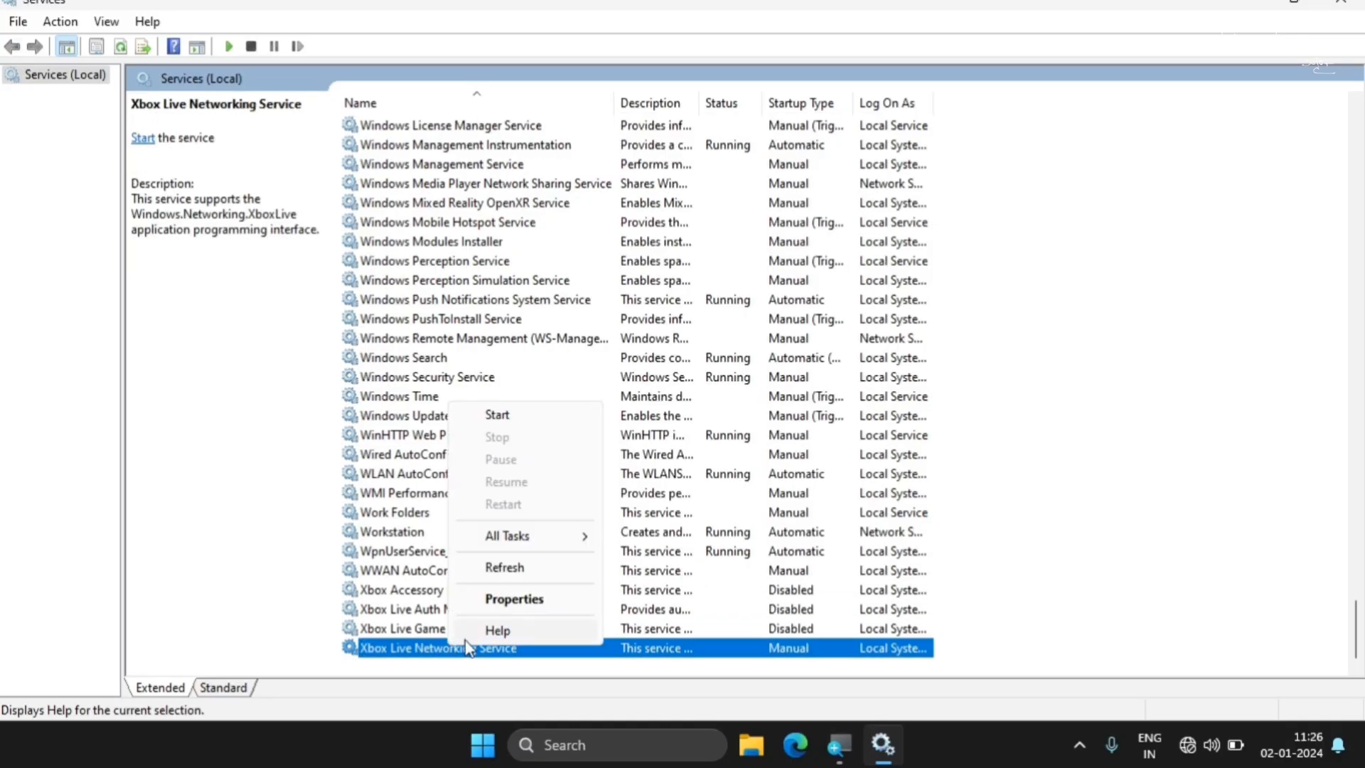
{"action": "left_click", "coordinate": [512, 599]}
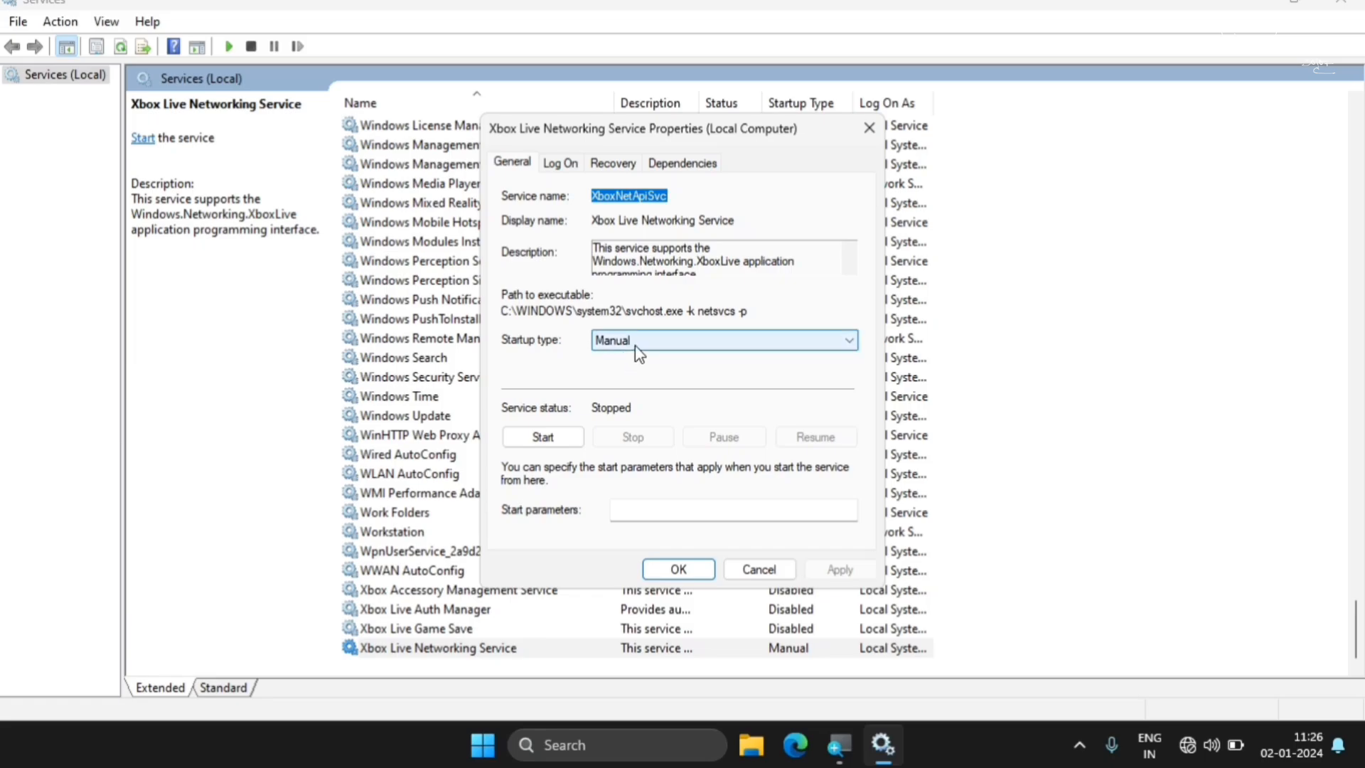
{"action": "left_click", "coordinate": [634, 346]}
{"action": "left_click", "coordinate": [628, 400]}
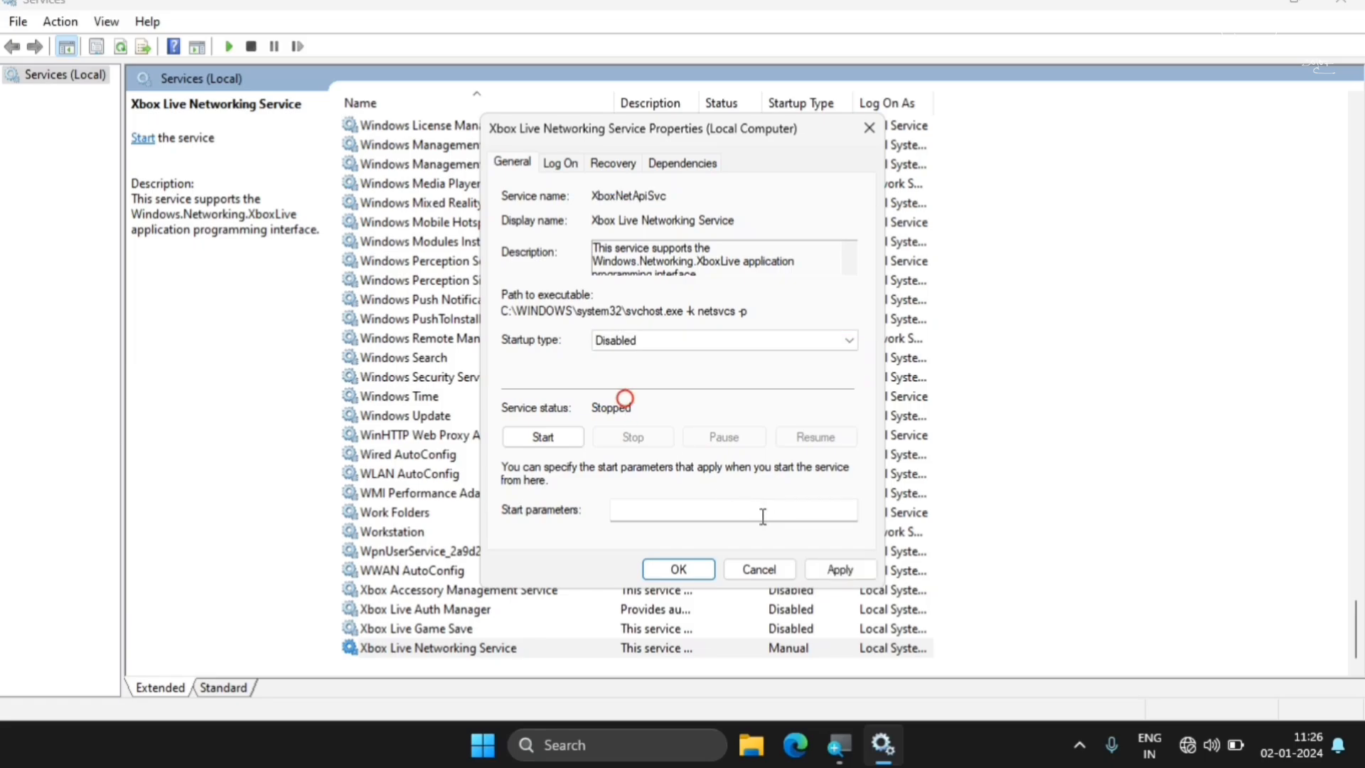
{"action": "left_click", "coordinate": [842, 571]}
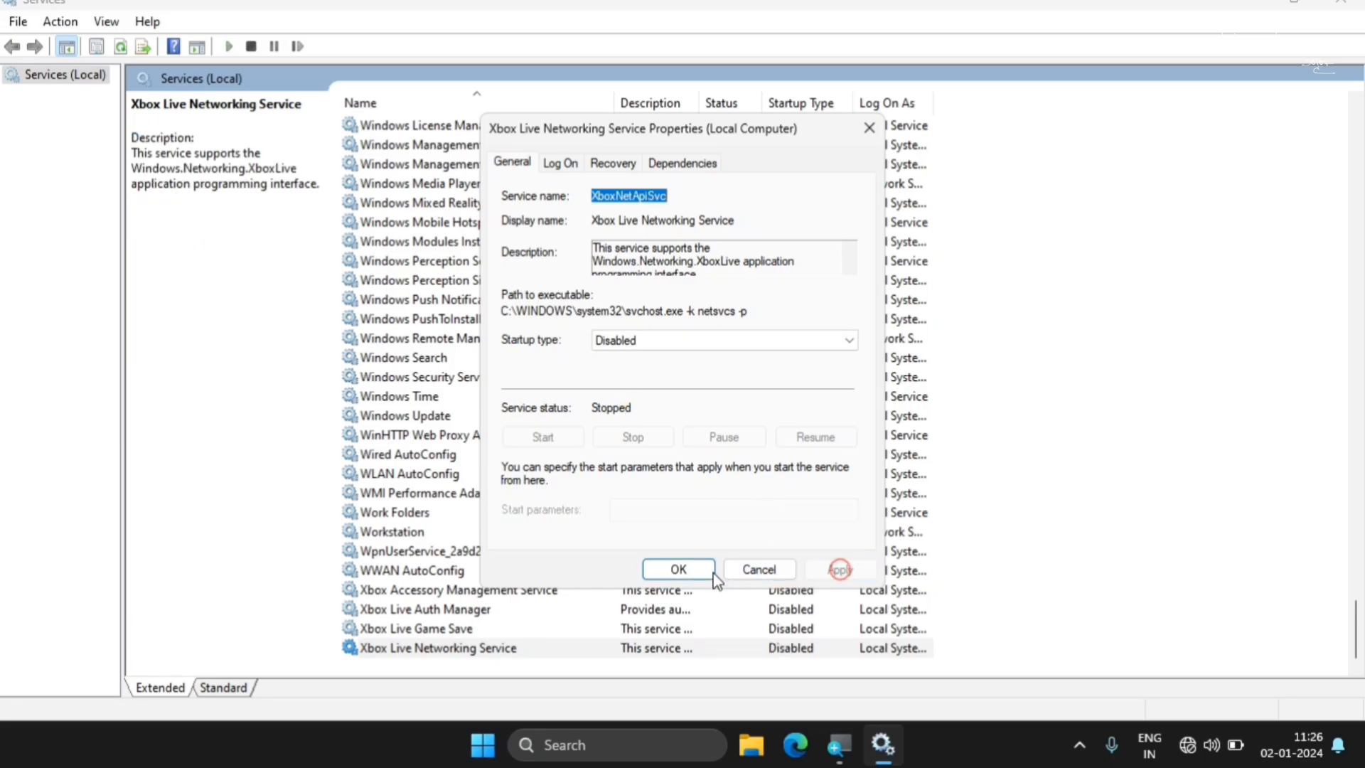
{"action": "left_click", "coordinate": [679, 569]}
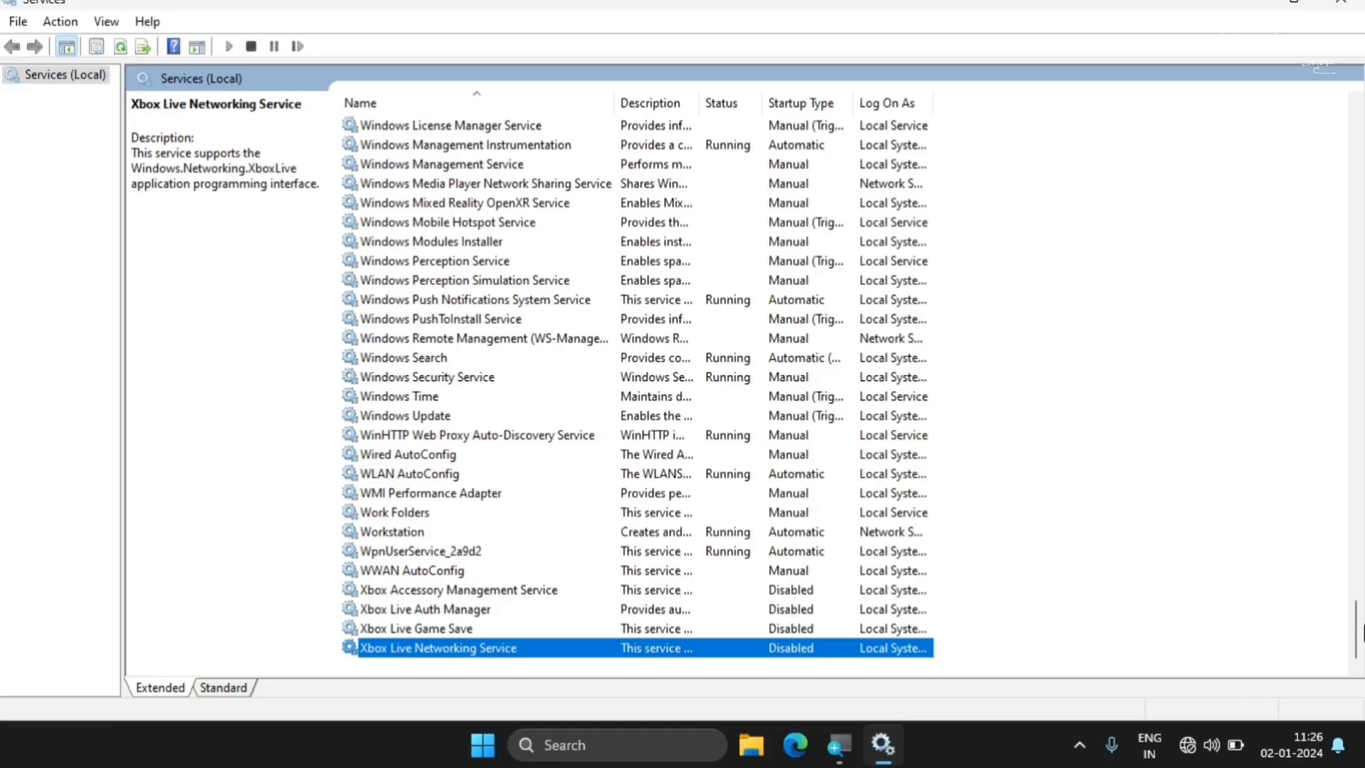
{"action": "left_click_drag", "start_coordinate": [1355, 629], "coordinate": [1355, 135]}
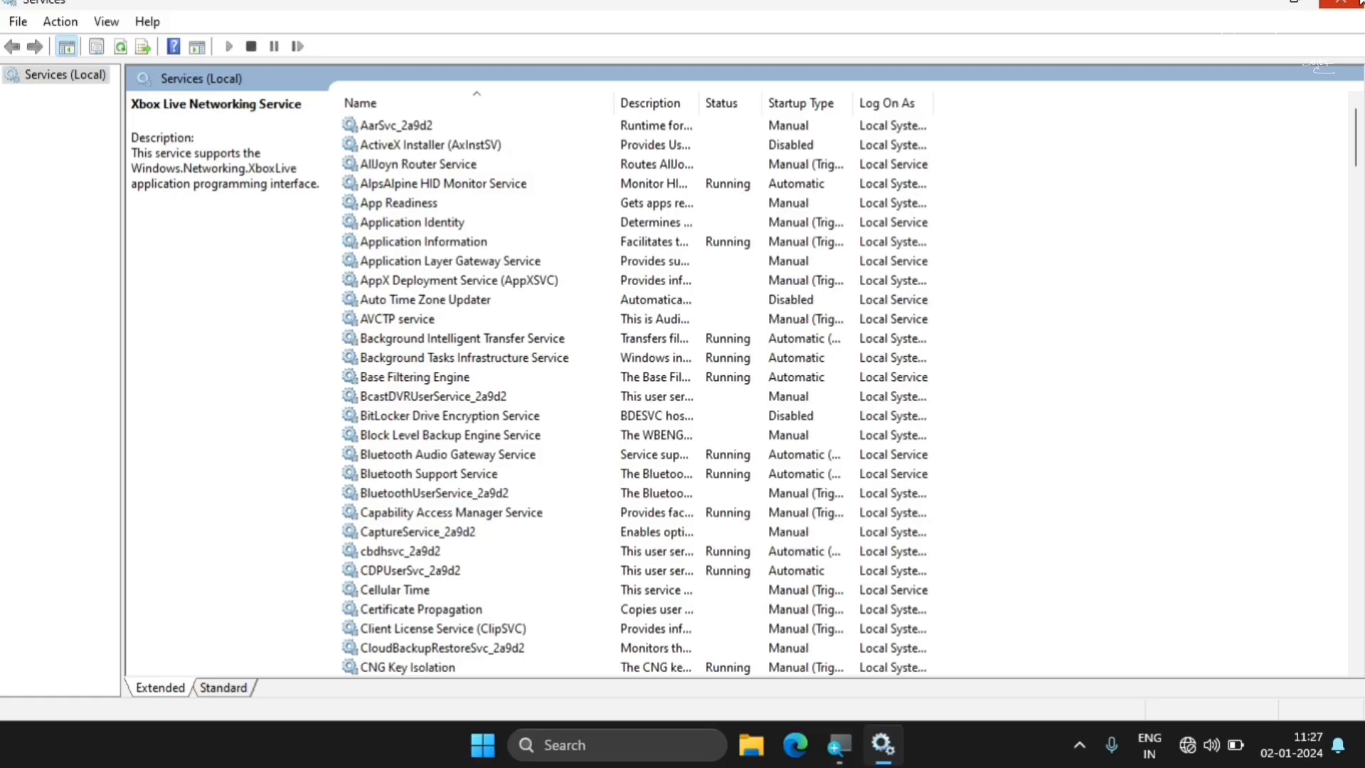
{"action": "left_click", "coordinate": [1359, 2]}
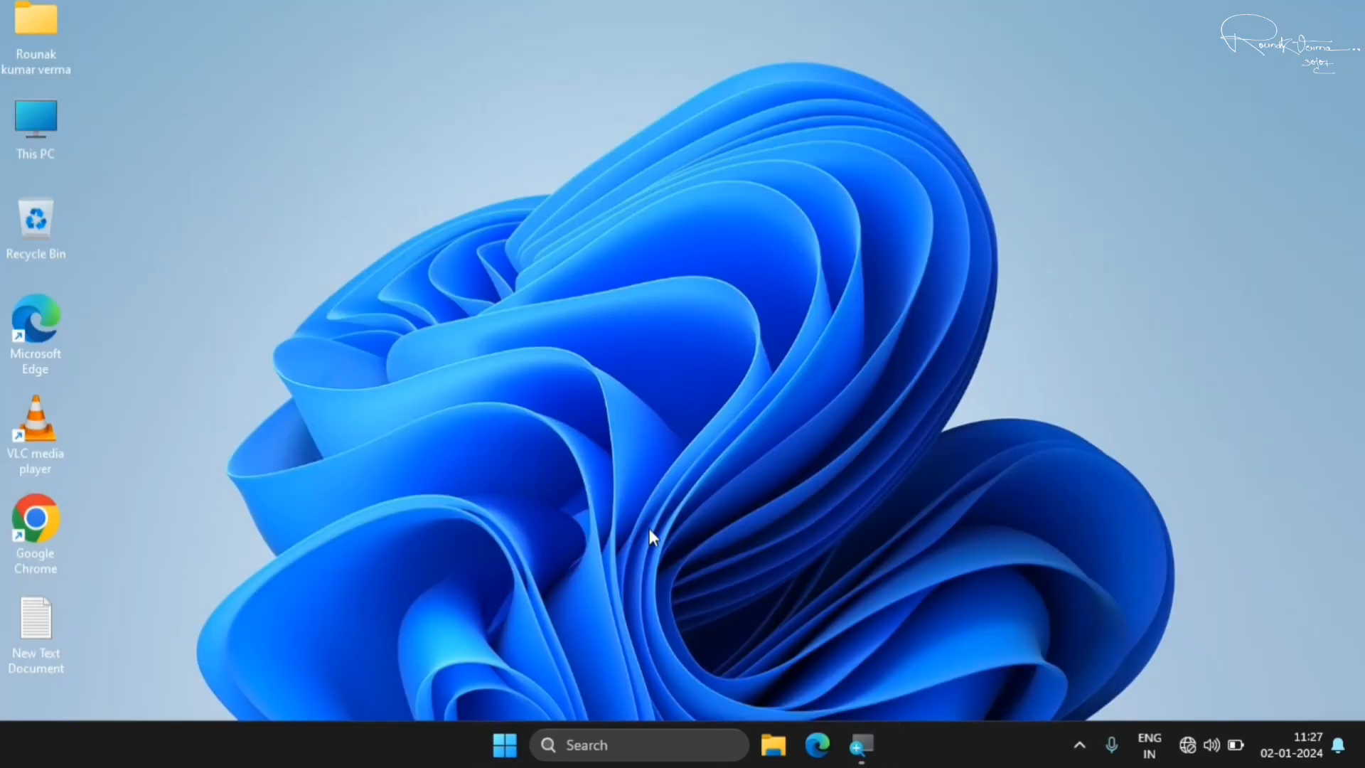
Bring up the PC's power options to look at Restart, and dismiss them without restarting
{"action": "left_click", "coordinate": [503, 747]}
{"action": "left_click", "coordinate": [932, 684]}
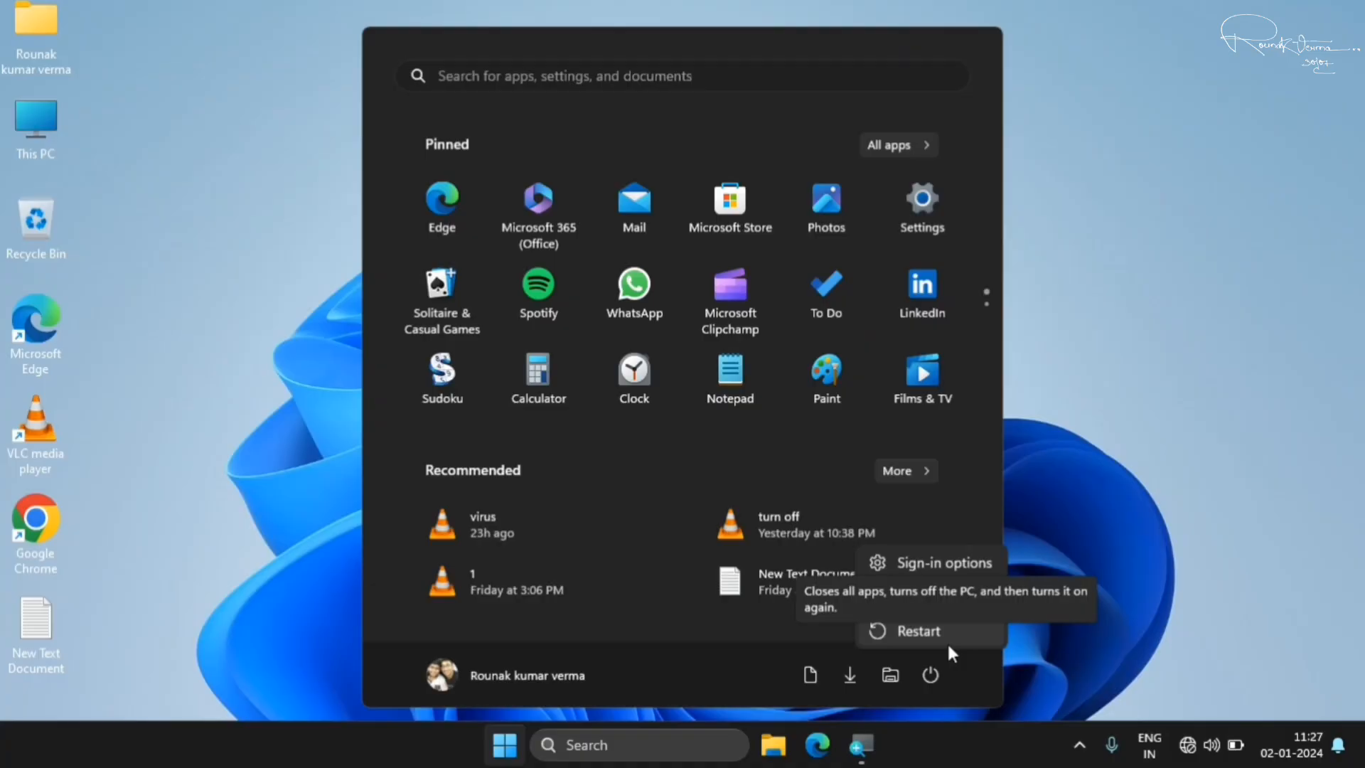
{"action": "left_click", "coordinate": [1244, 2]}
{"action": "left_click", "coordinate": [1102, 313]}
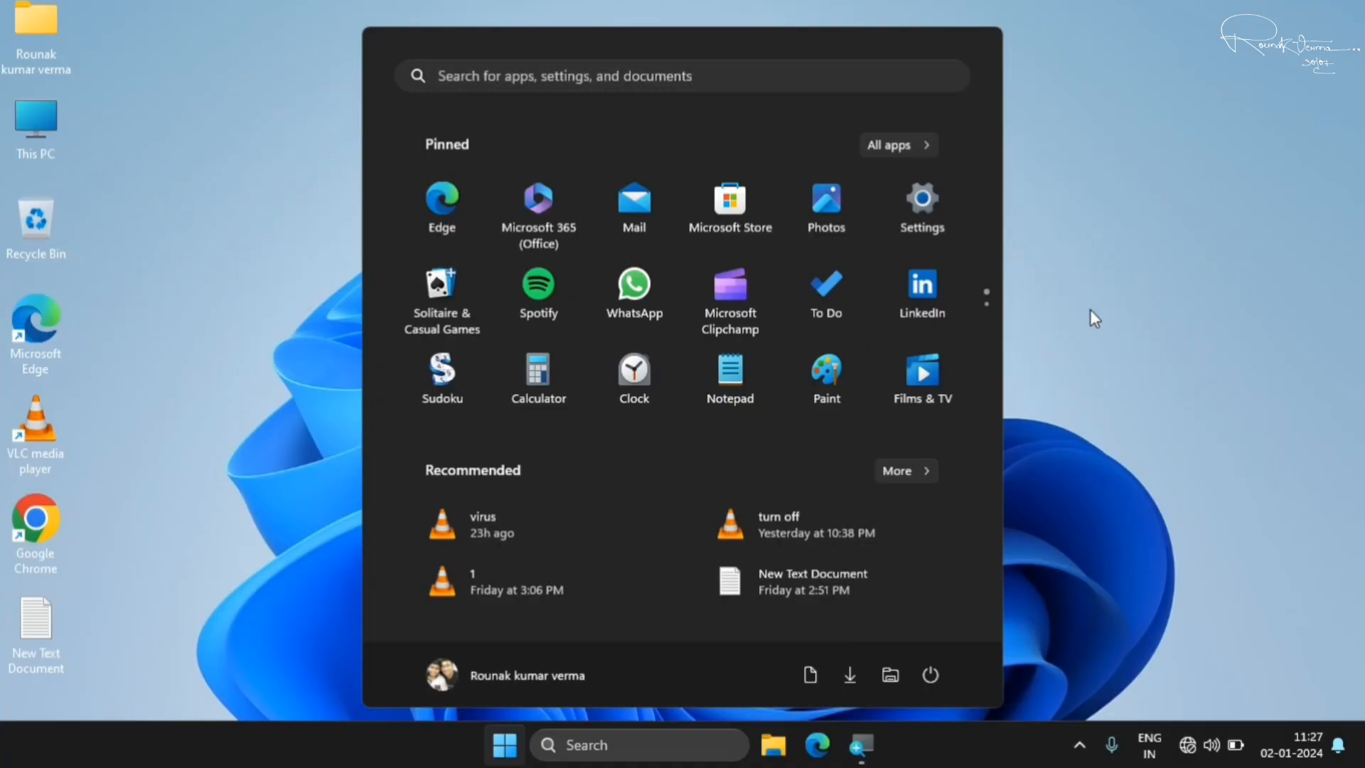